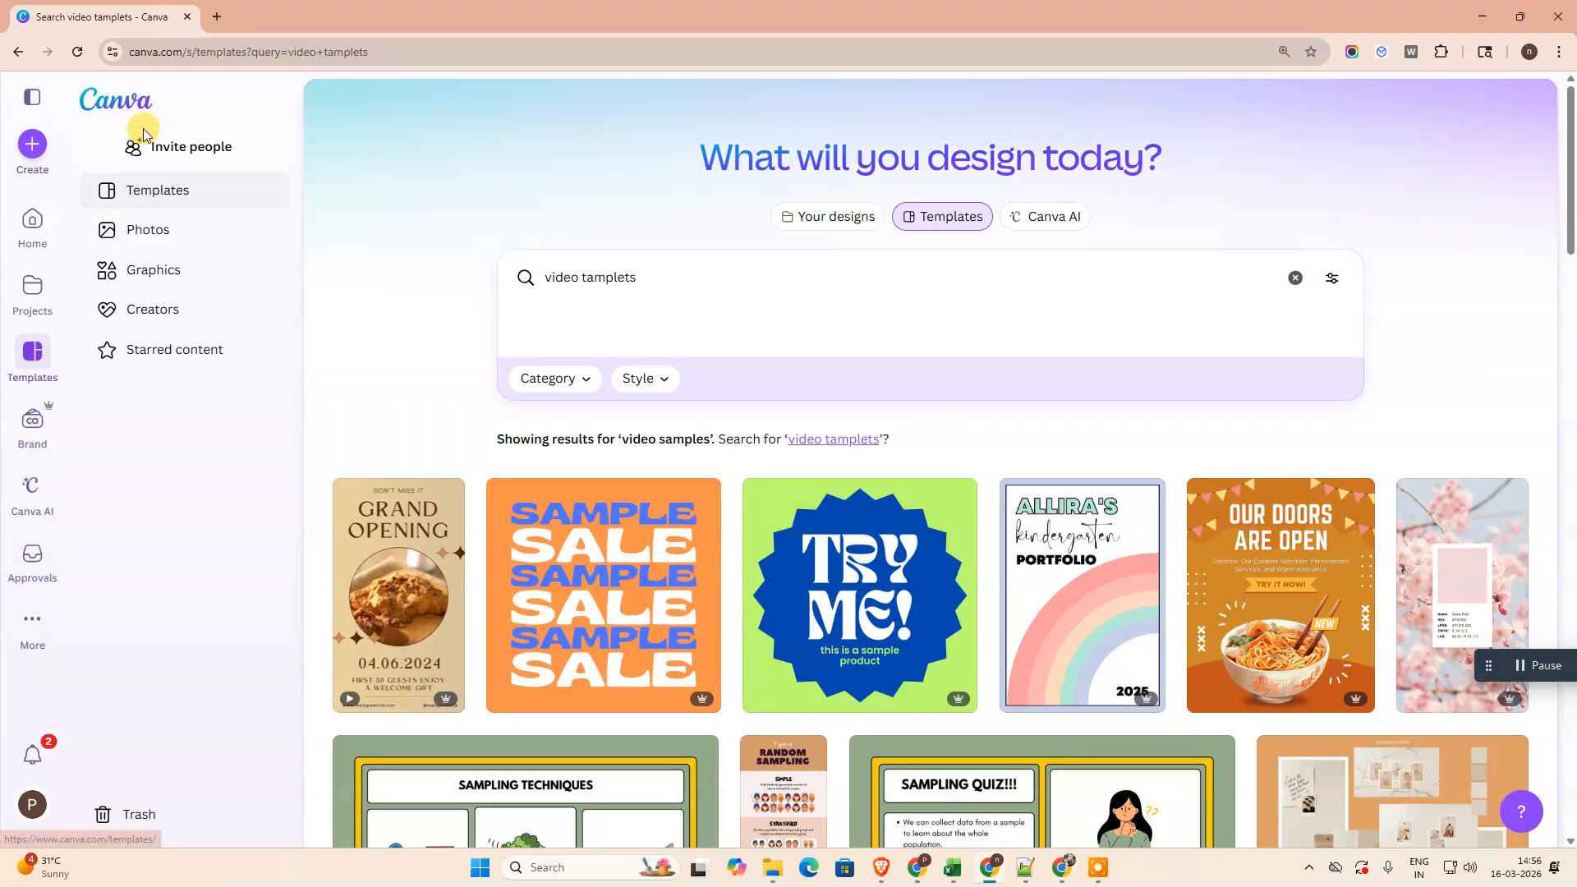
- Search the template library for "video tammpltes"
{"action": "left_click", "coordinate": [97, 98]}
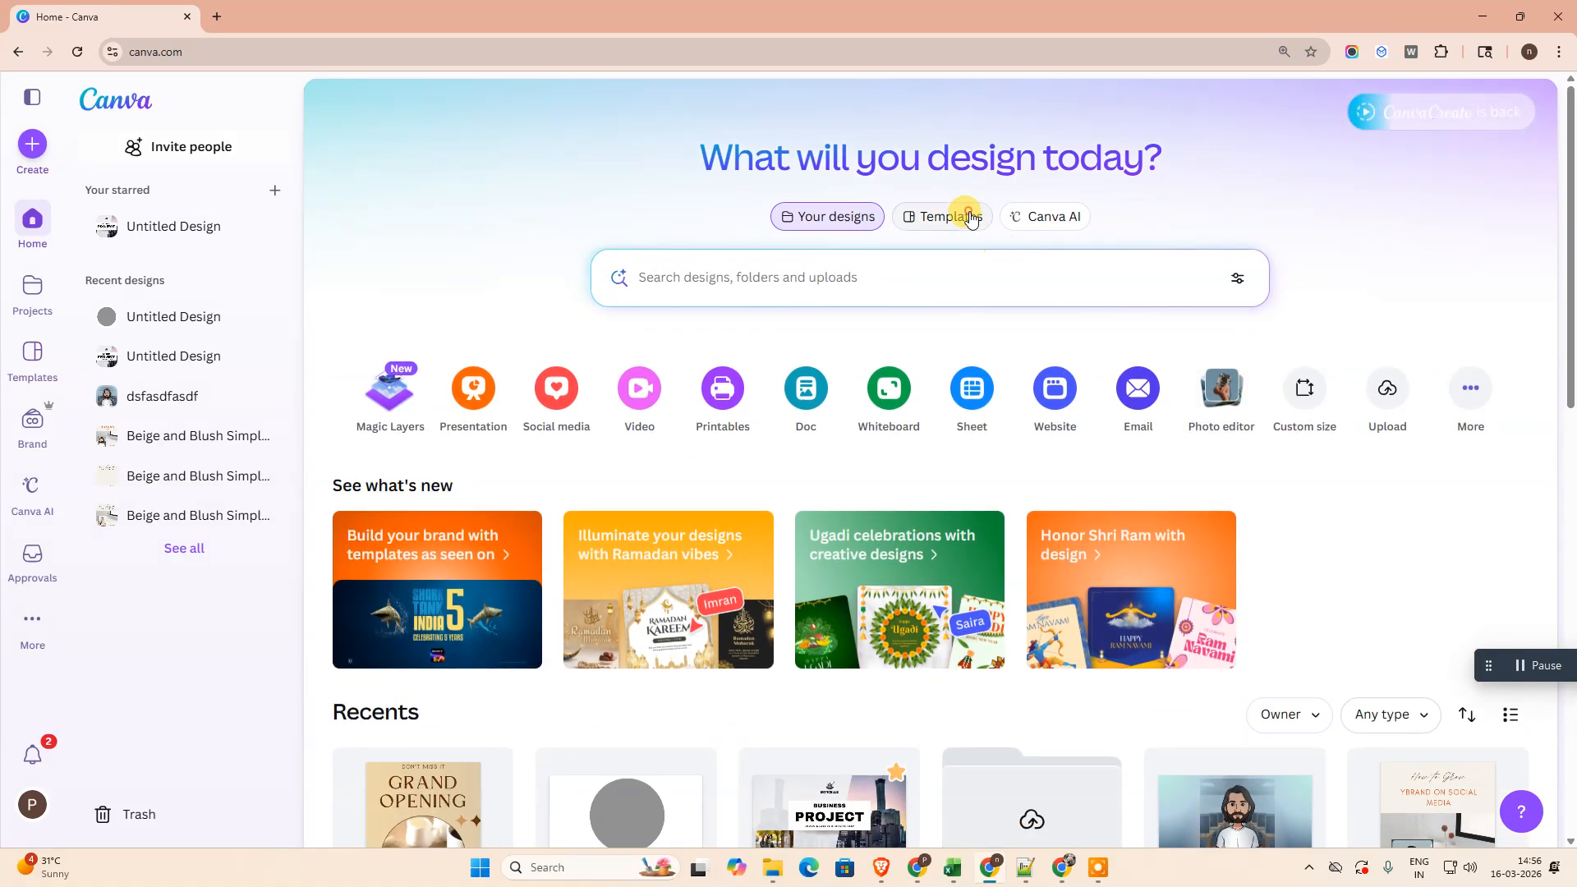
{"action": "left_click", "coordinate": [957, 216]}
{"action": "left_click", "coordinate": [767, 274]}
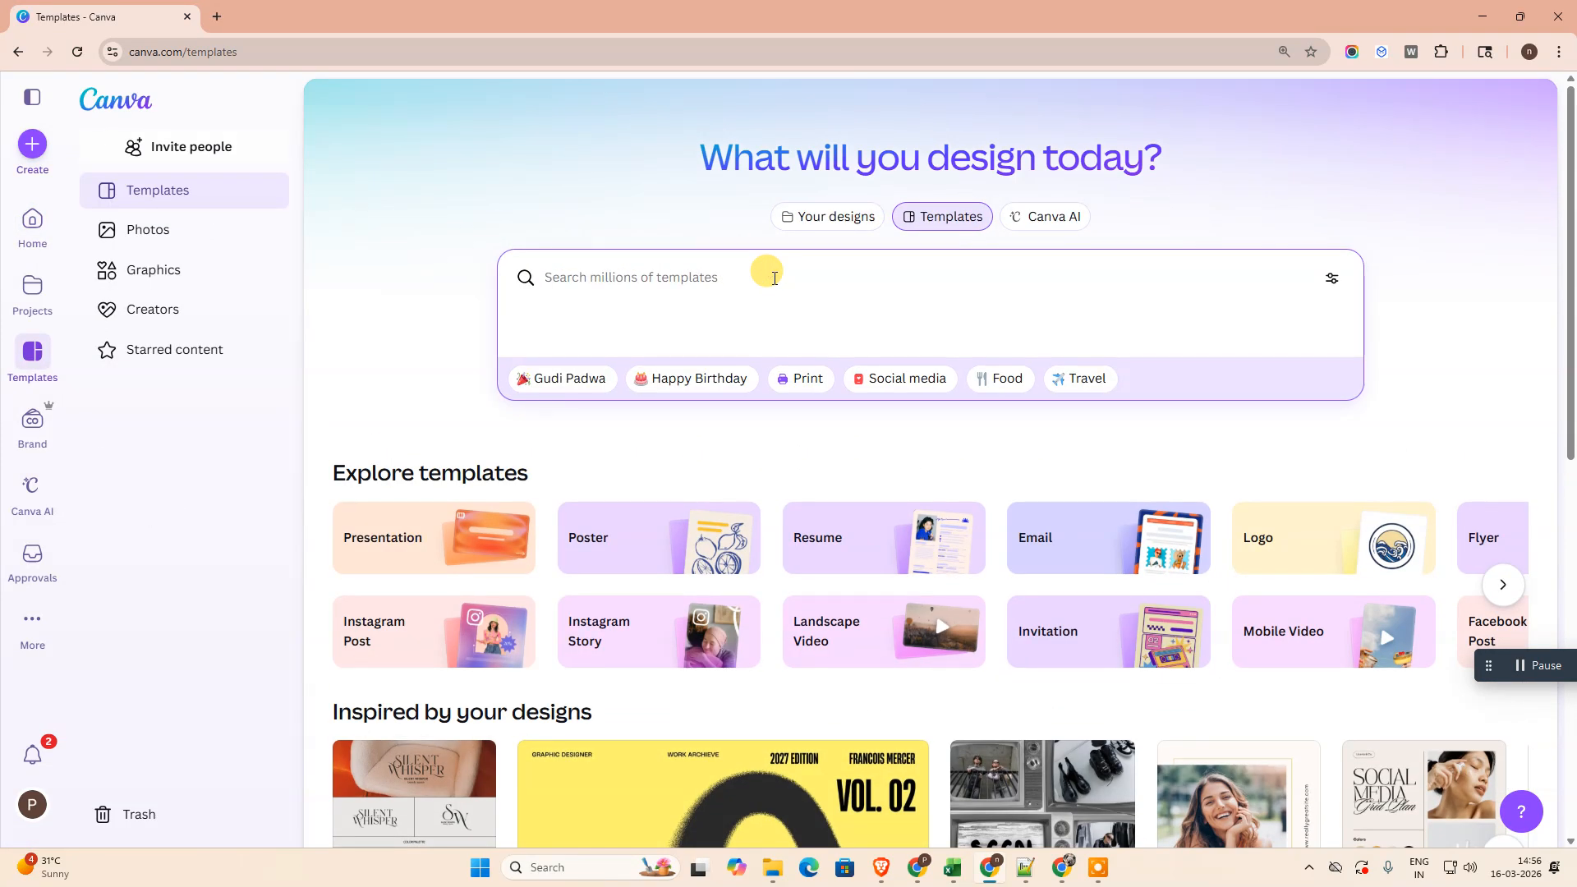
{"action": "type", "text": "video tam"}
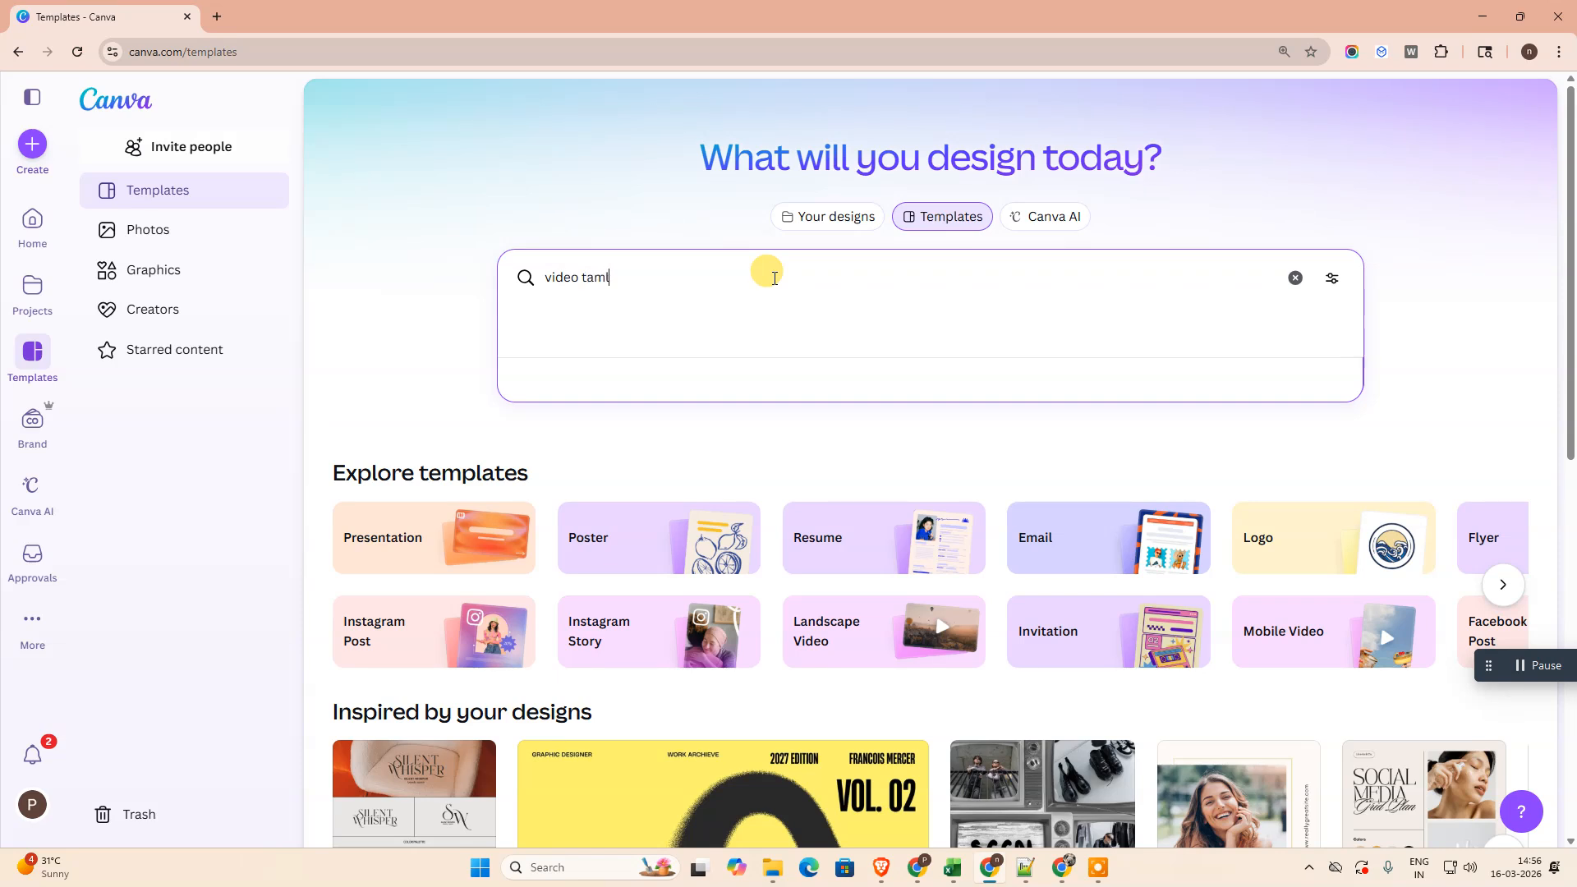
{"action": "key", "text": "BackSpace"}
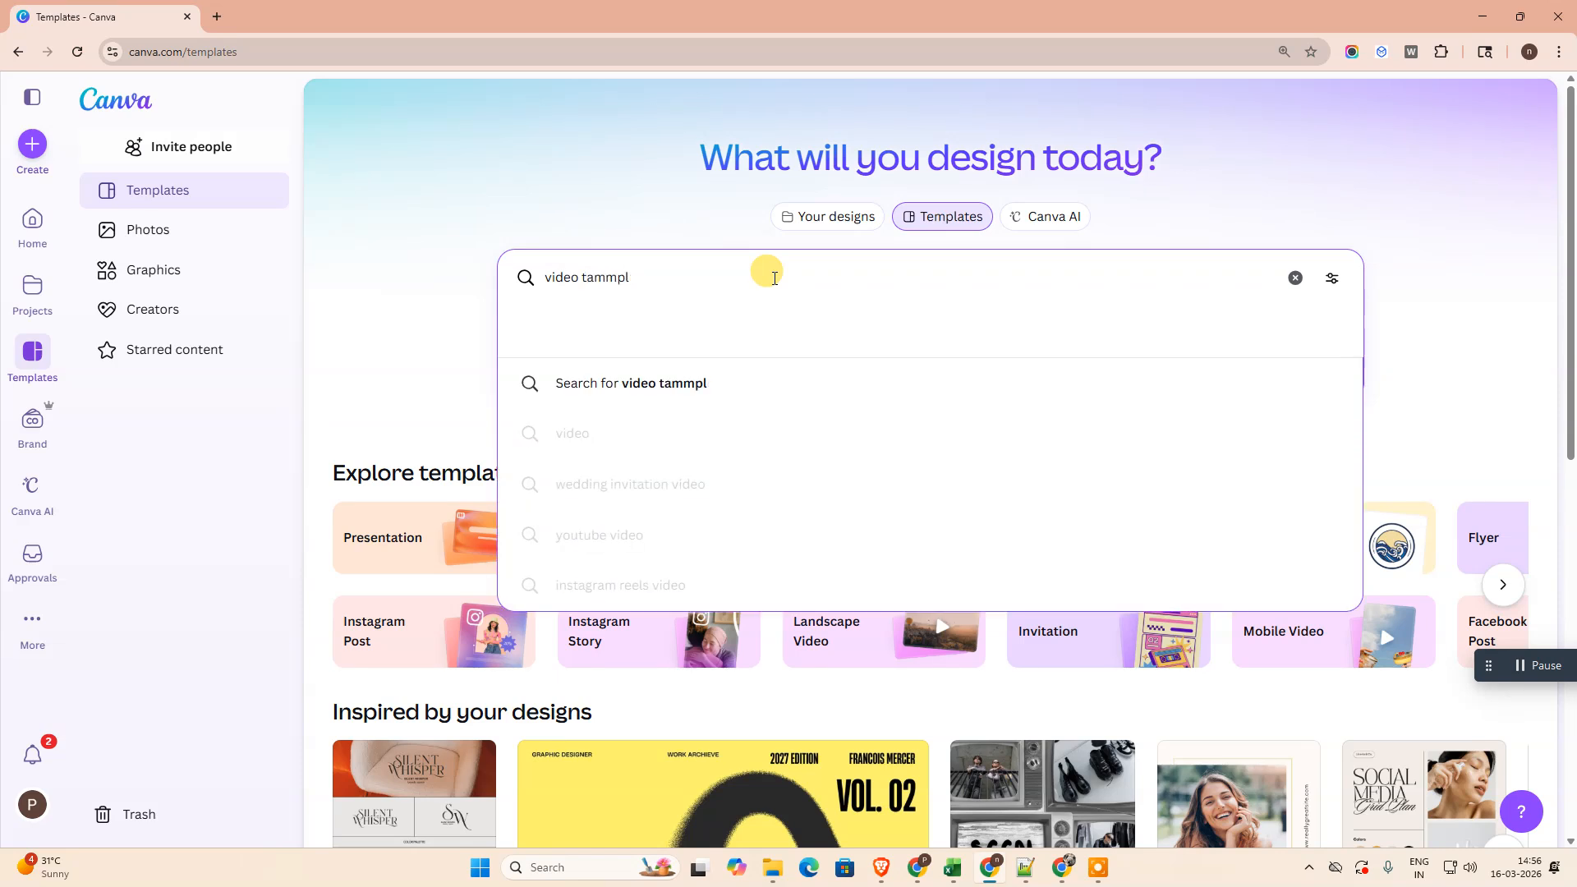
{"action": "key", "text": "Return"}
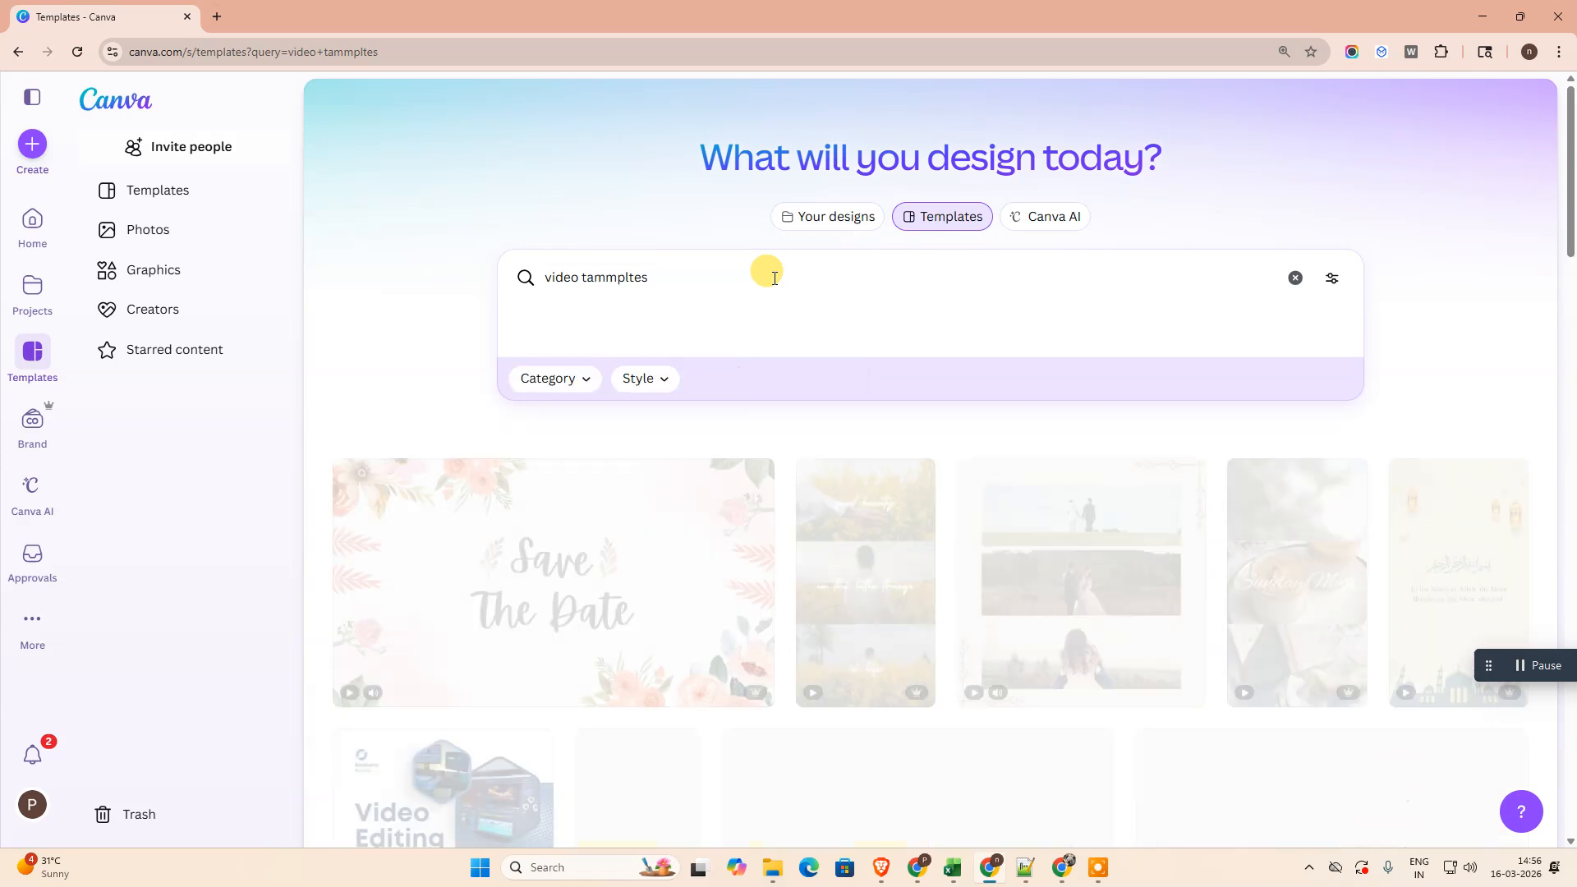
- Open the Beige Video Collage Mobile Video template from the search results for customizing
{"action": "scroll", "coordinate": [953, 548], "scroll_direction": "down", "scroll_amount": 2}
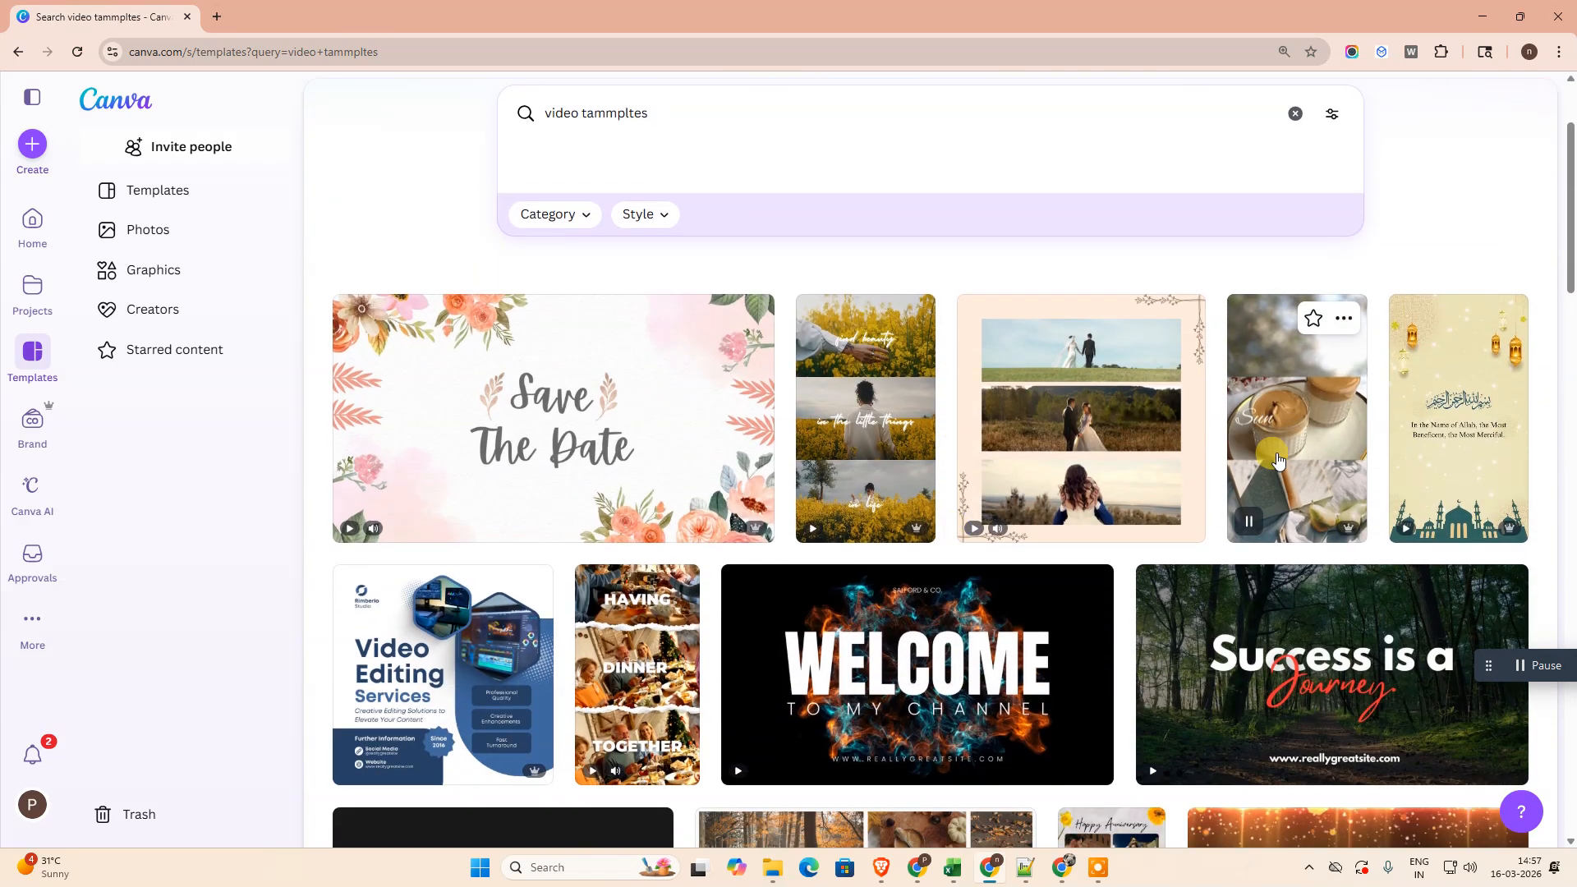
{"action": "left_click", "coordinate": [1259, 511]}
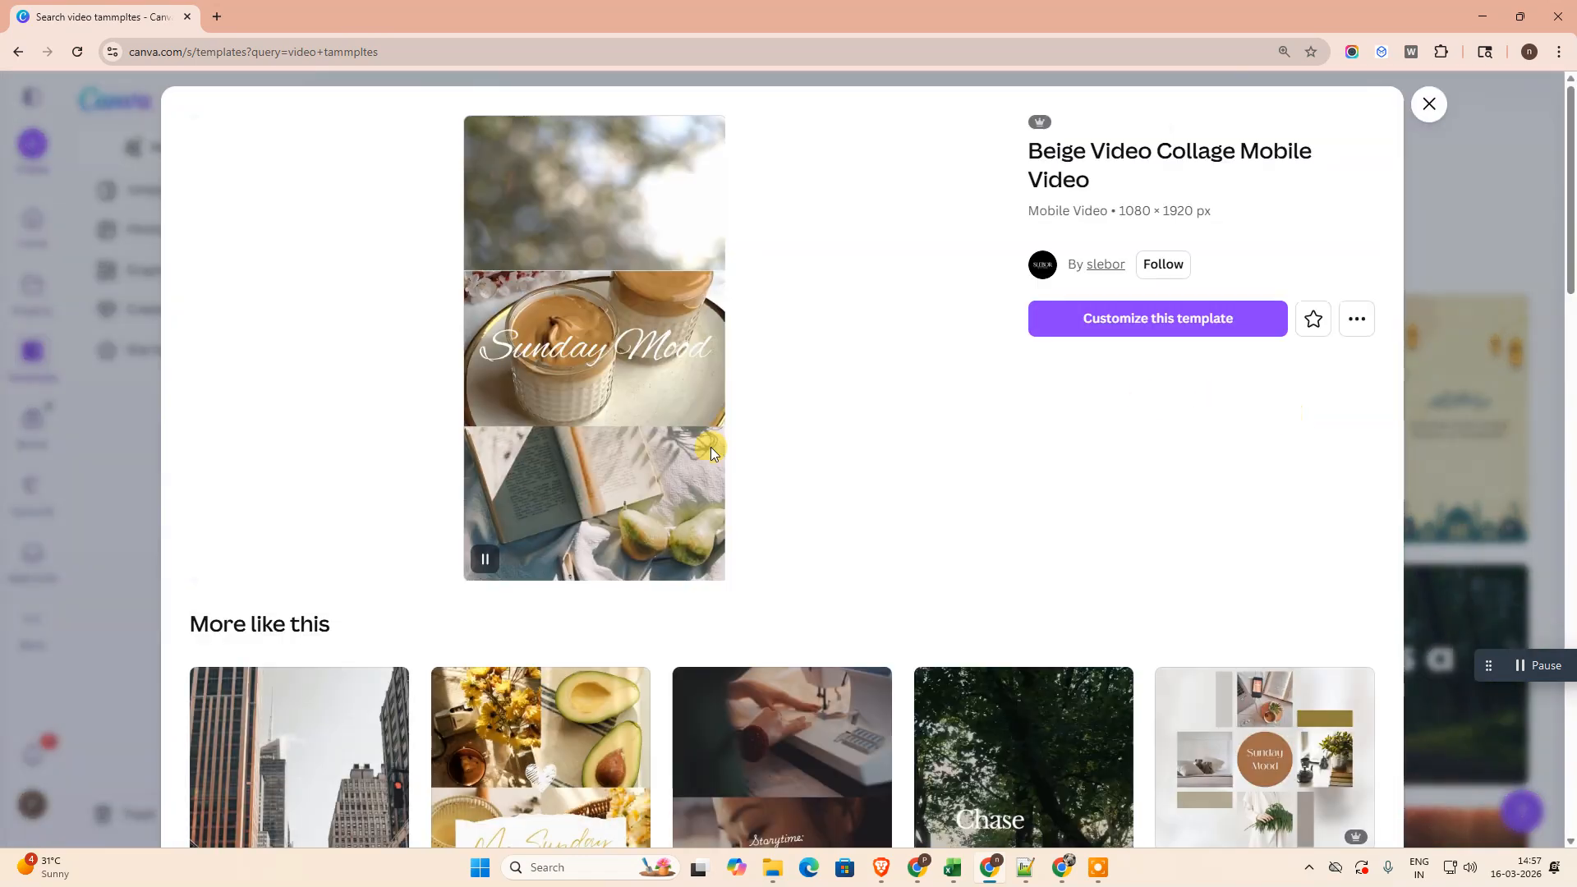
{"action": "left_click", "coordinate": [1091, 316]}
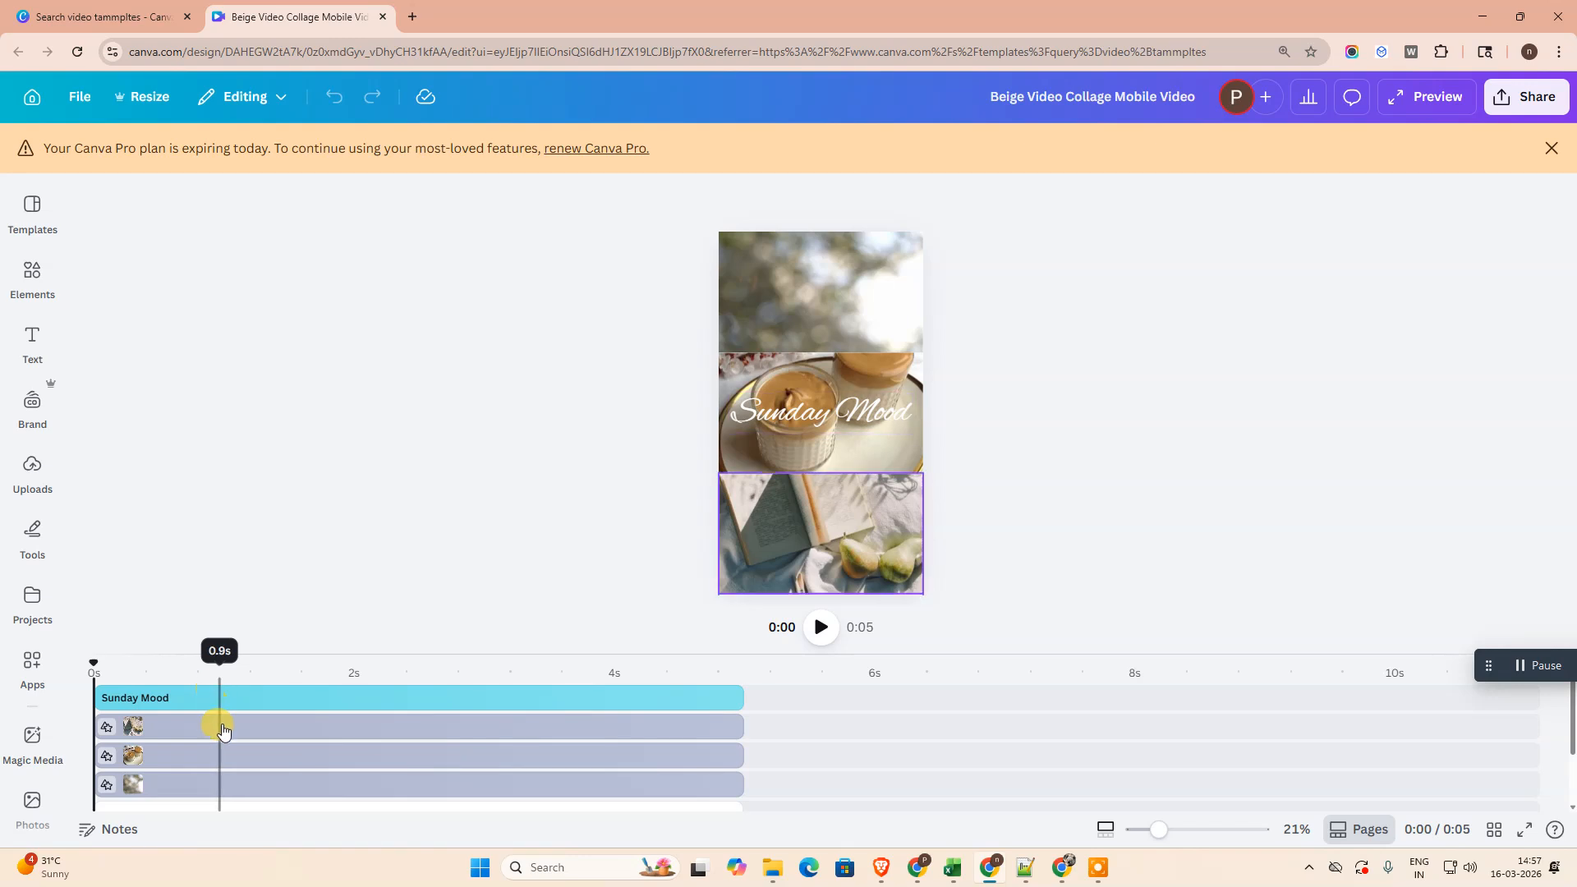
- Examine the layered clips in the template's timeline and play a short part of the video
{"action": "scroll", "coordinate": [220, 731], "scroll_direction": "down", "scroll_amount": 2}
{"action": "scroll", "coordinate": [236, 722], "scroll_direction": "up", "scroll_amount": 2}
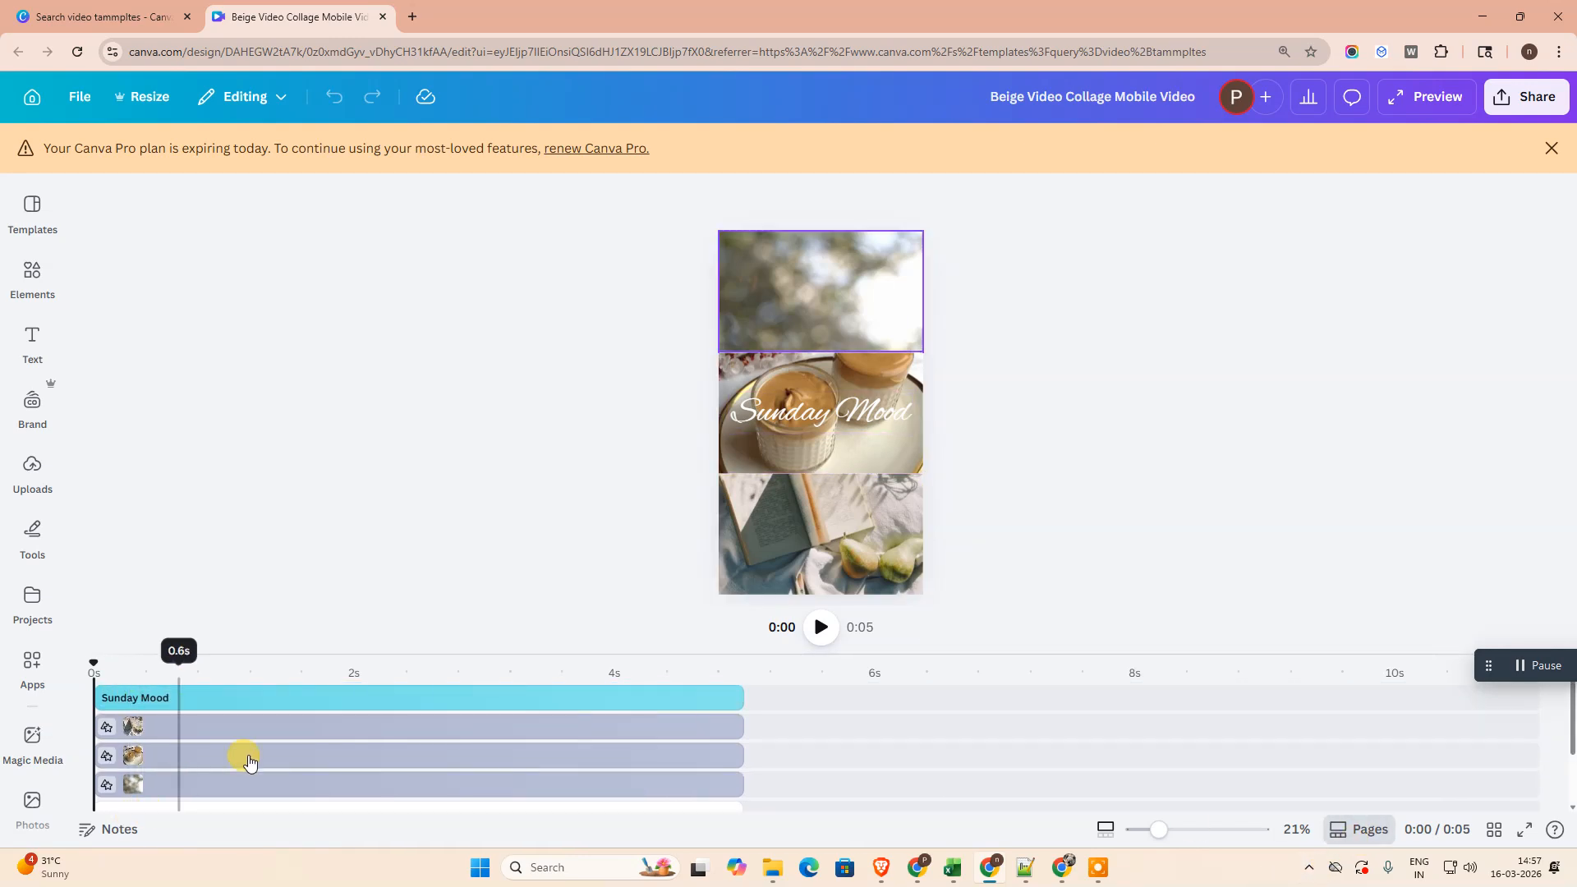
{"action": "left_click", "coordinate": [1364, 829]}
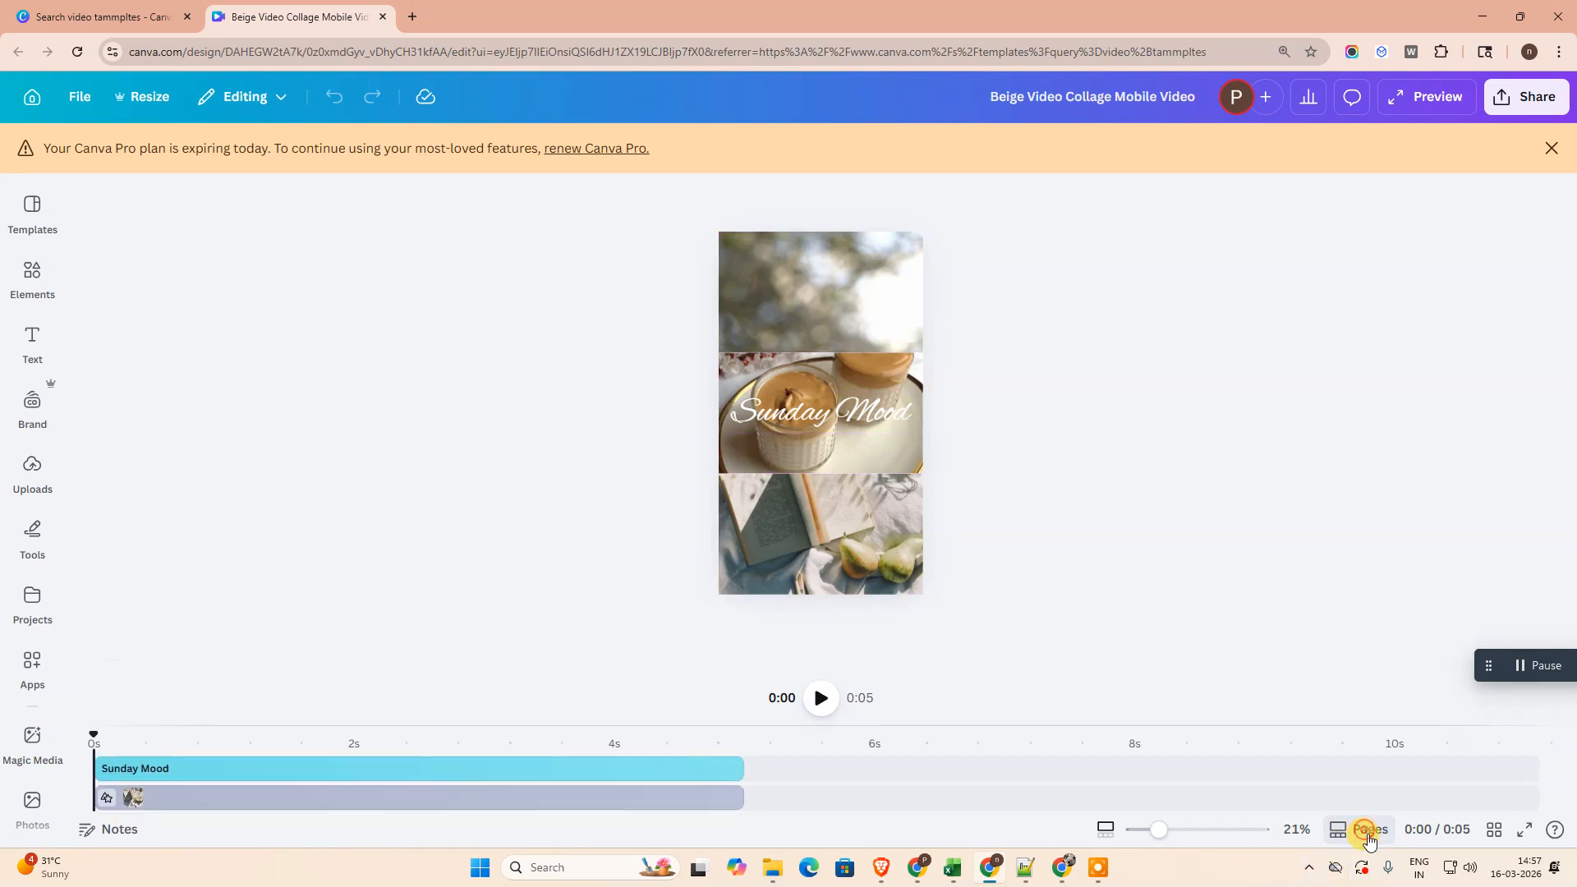
{"action": "left_click", "coordinate": [1365, 831]}
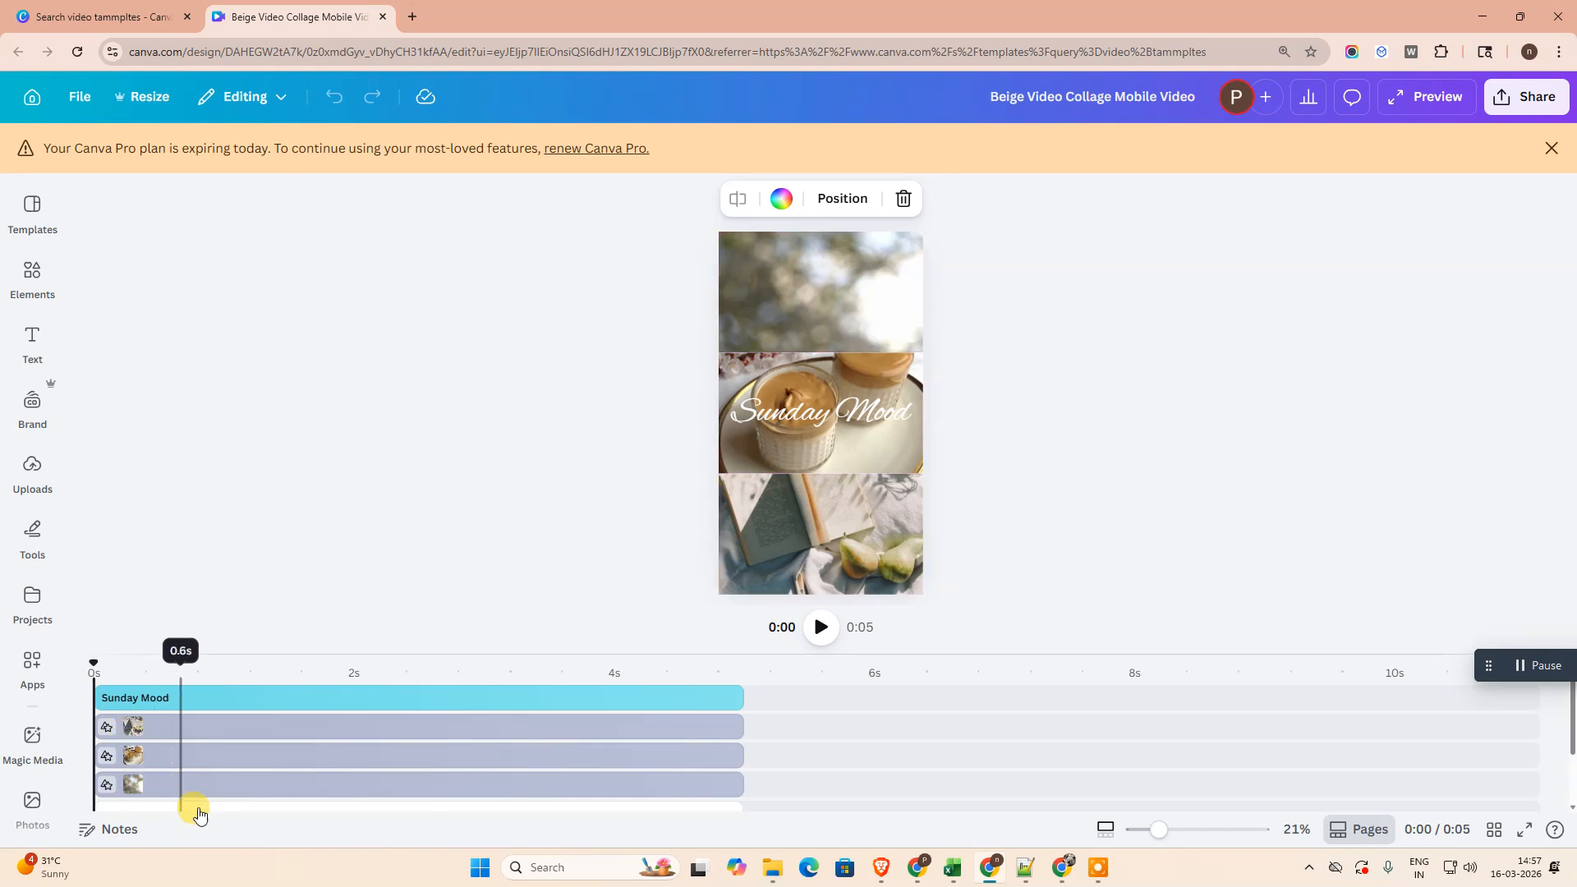
{"action": "left_click", "coordinate": [182, 780]}
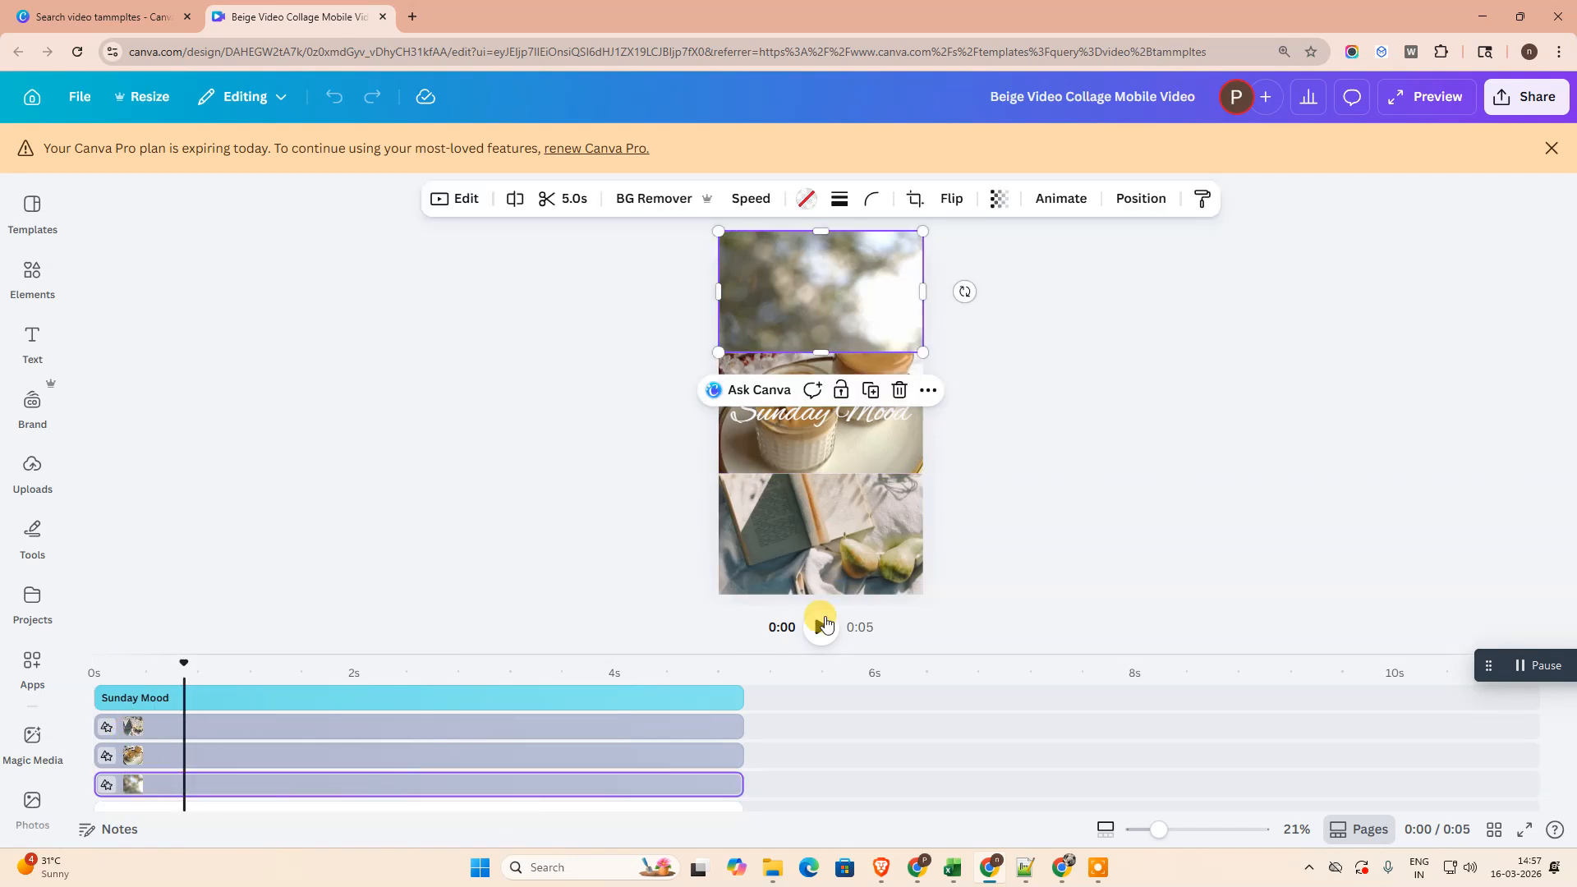
{"action": "left_click", "coordinate": [824, 621]}
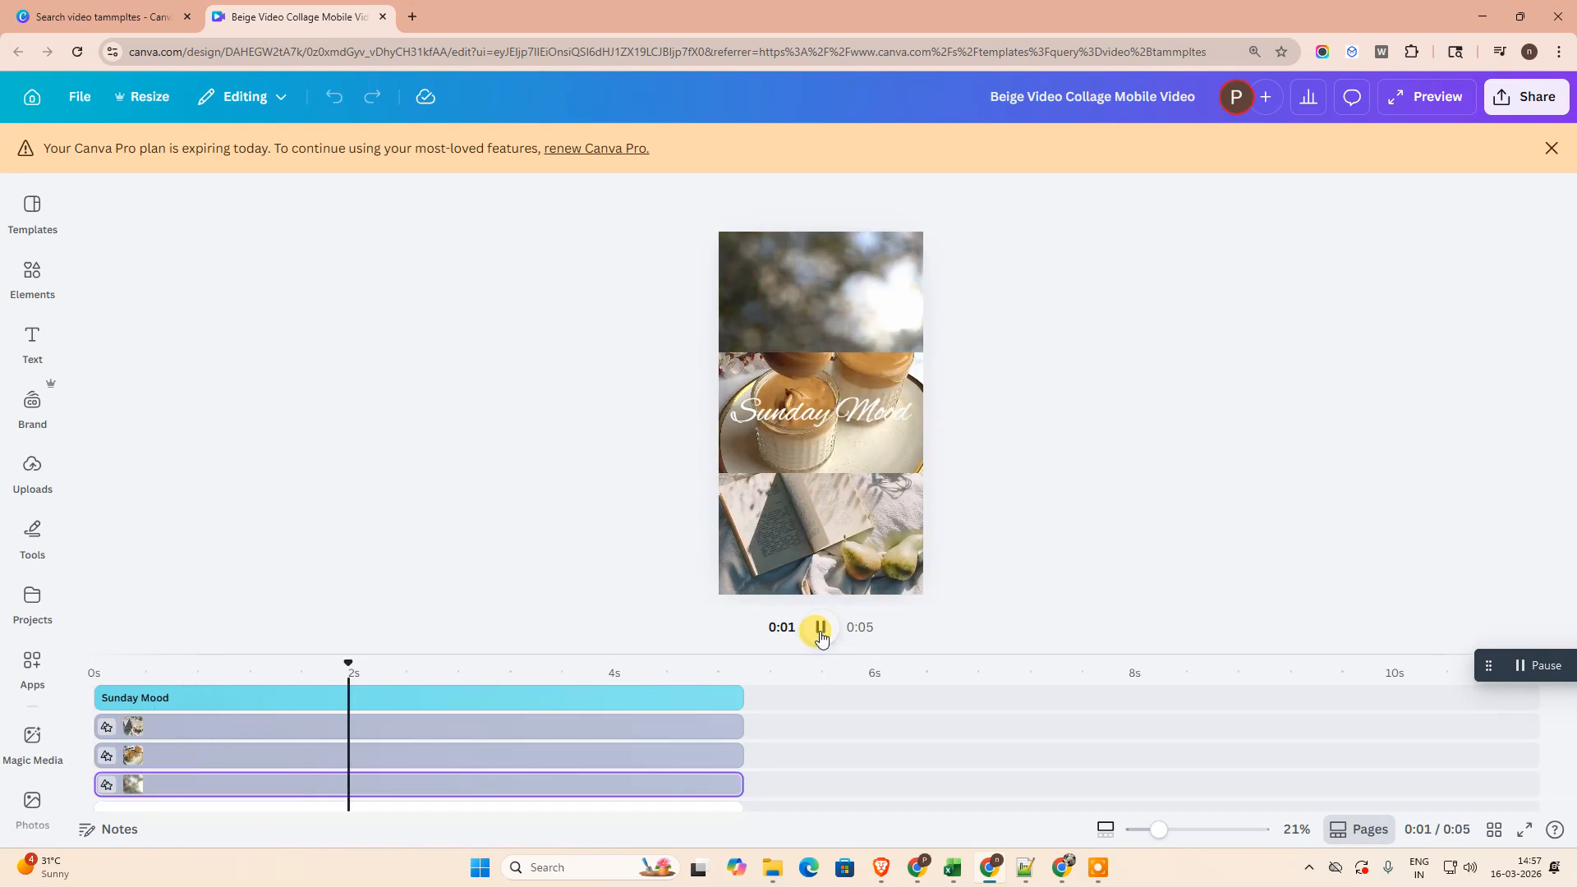
{"action": "left_click", "coordinate": [820, 628]}
- Check which timeline track belongs to each of the three stacked video frames in the collage
{"action": "left_click", "coordinate": [211, 727]}
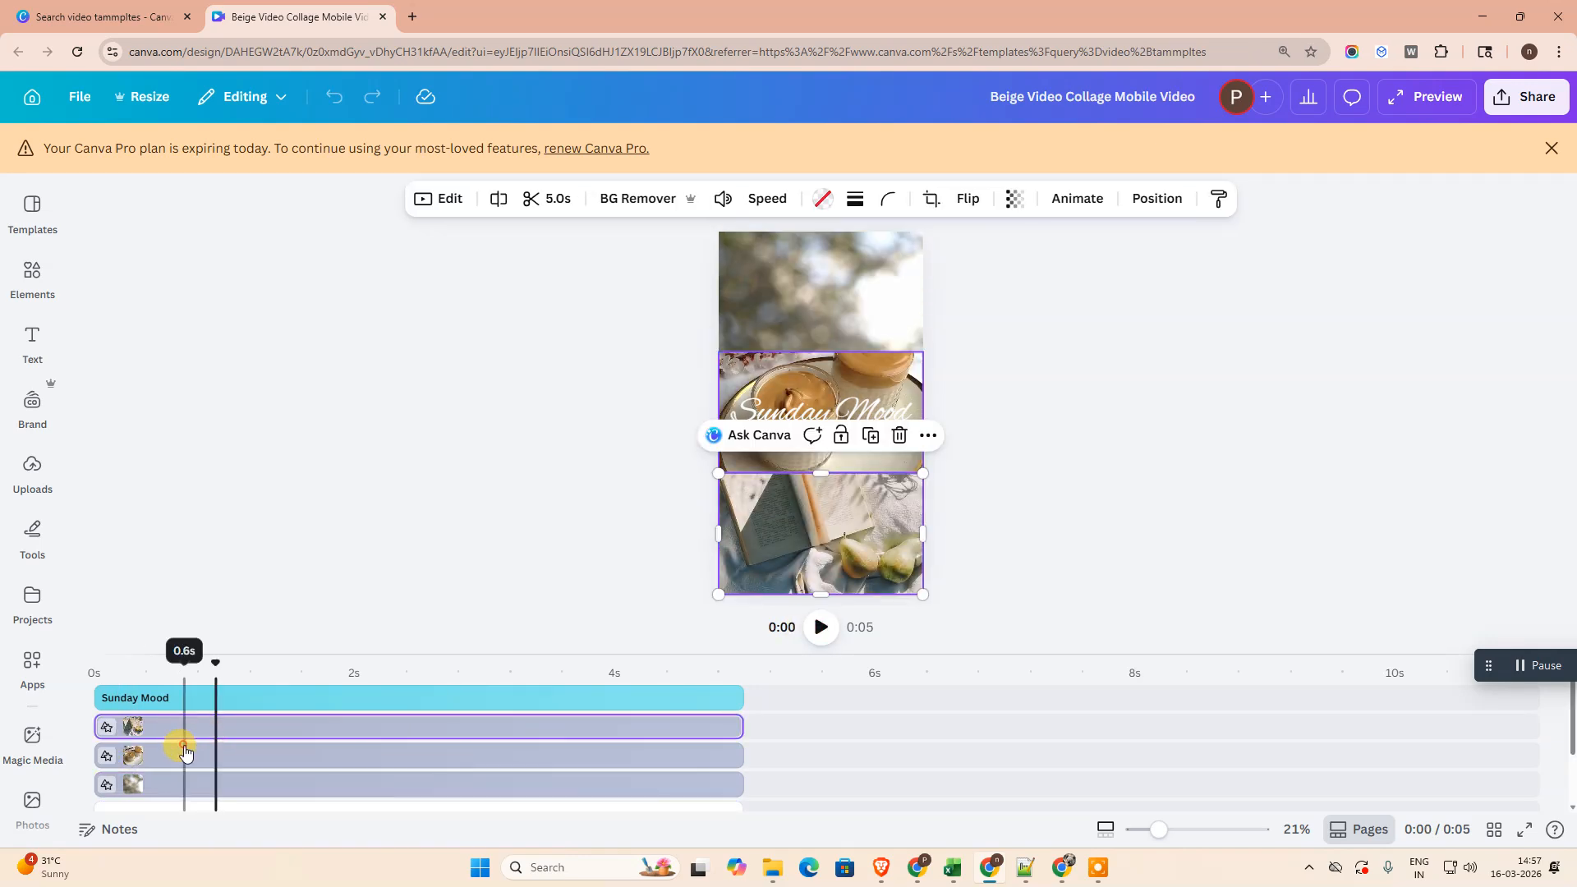
{"action": "left_click", "coordinate": [184, 754]}
{"action": "left_click", "coordinate": [244, 791]}
{"action": "left_click", "coordinate": [806, 530]}
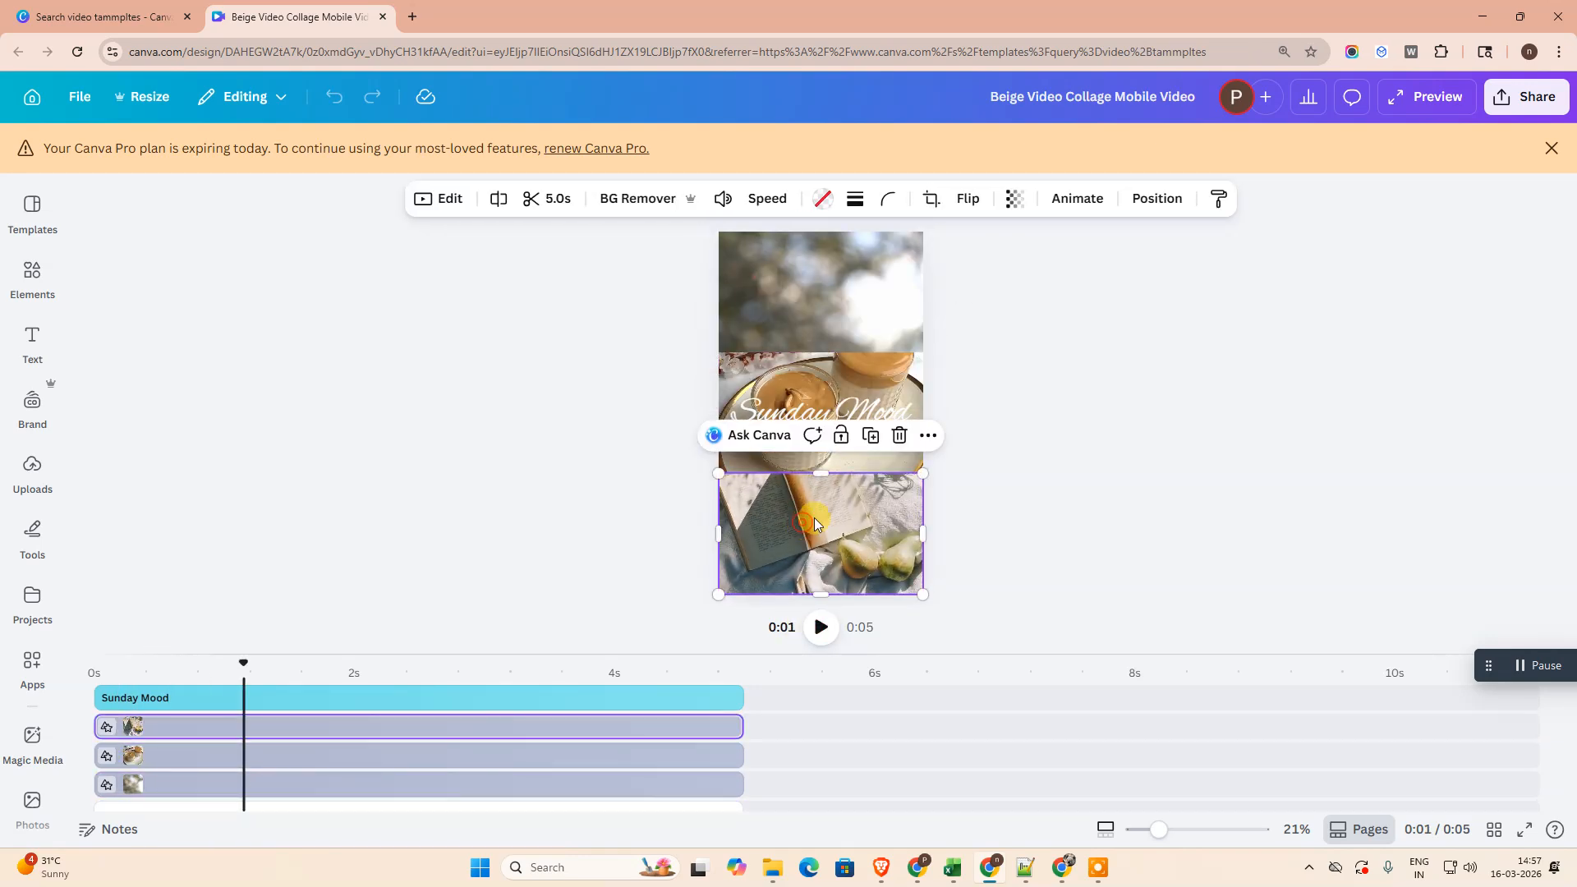
{"action": "left_click", "coordinate": [804, 420]}
{"action": "left_click", "coordinate": [811, 451]}
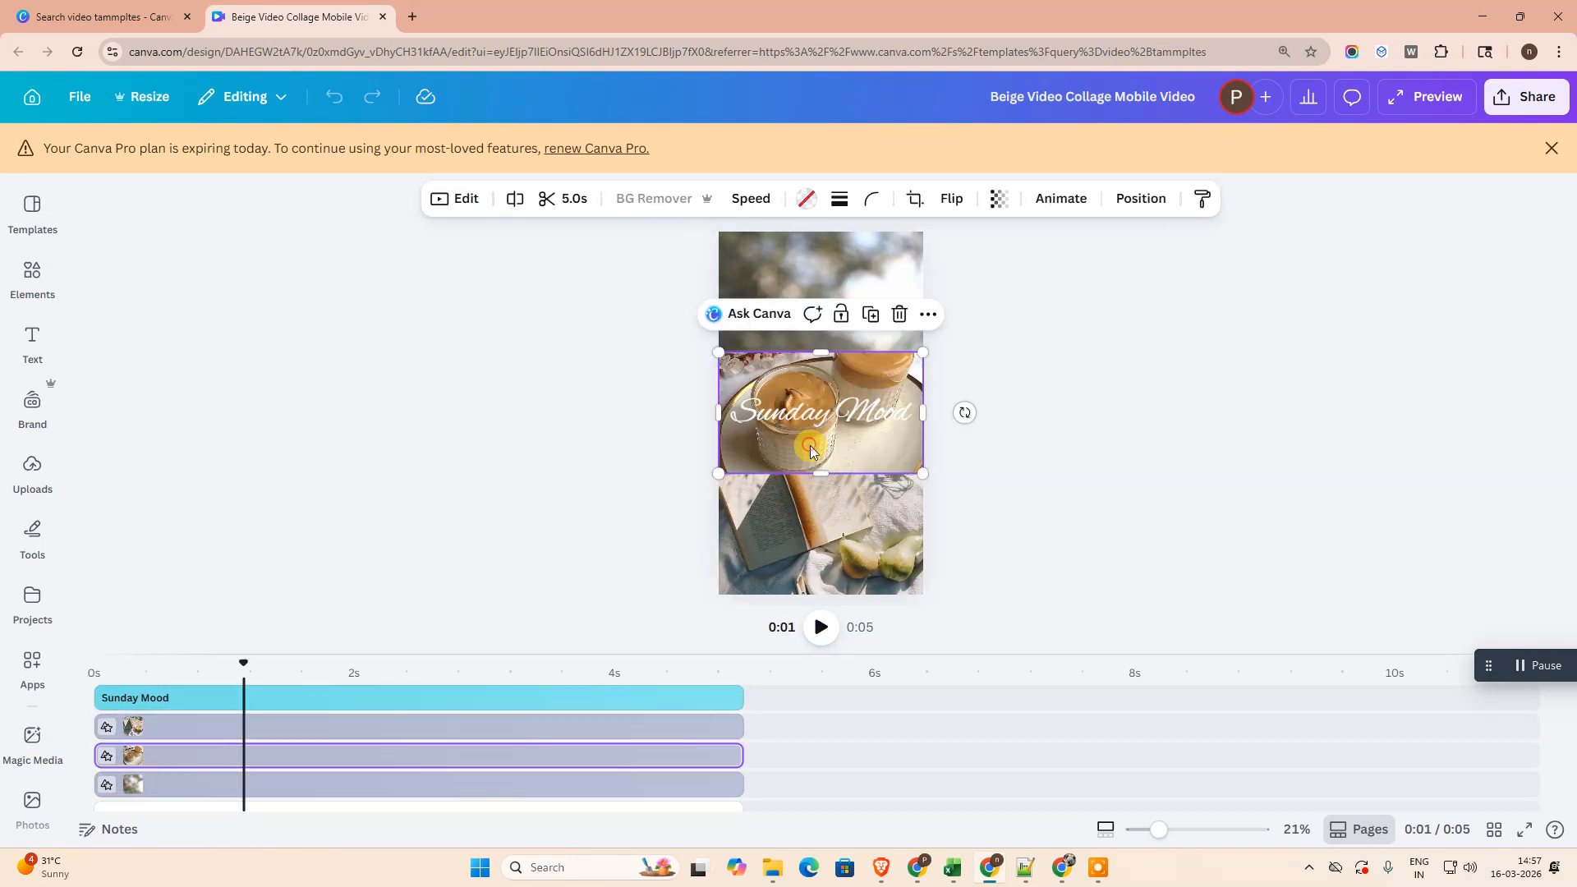
{"action": "left_click", "coordinate": [792, 281]}
- Dismiss the Canva Pro expiry notice, and detach and delete the video in the collage's top frame
{"action": "left_click", "coordinate": [1548, 146]}
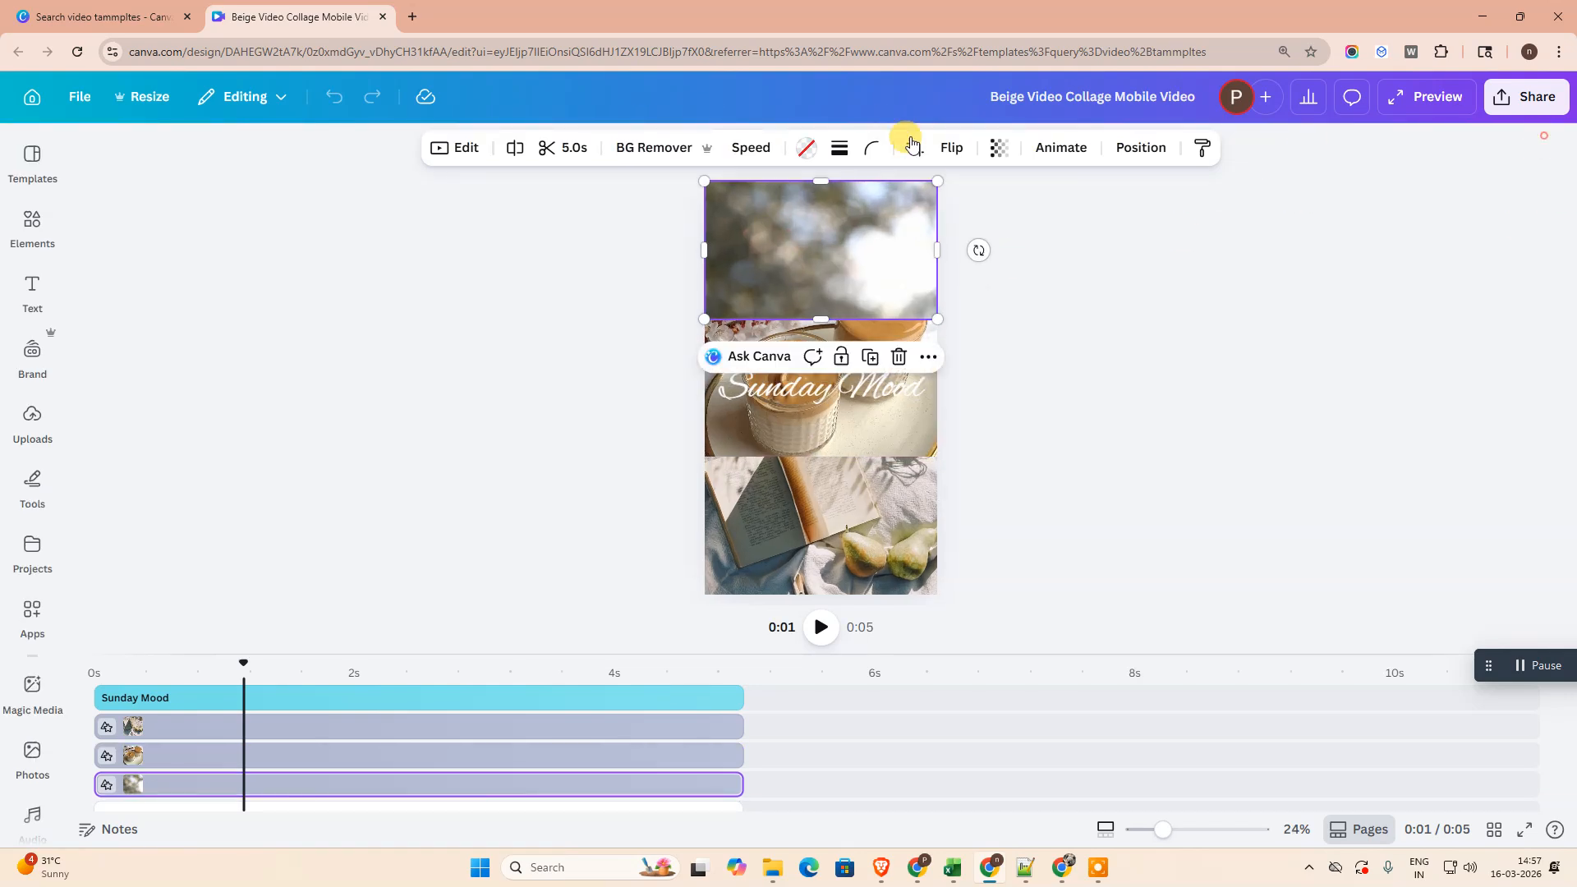
{"action": "left_click", "coordinate": [408, 403]}
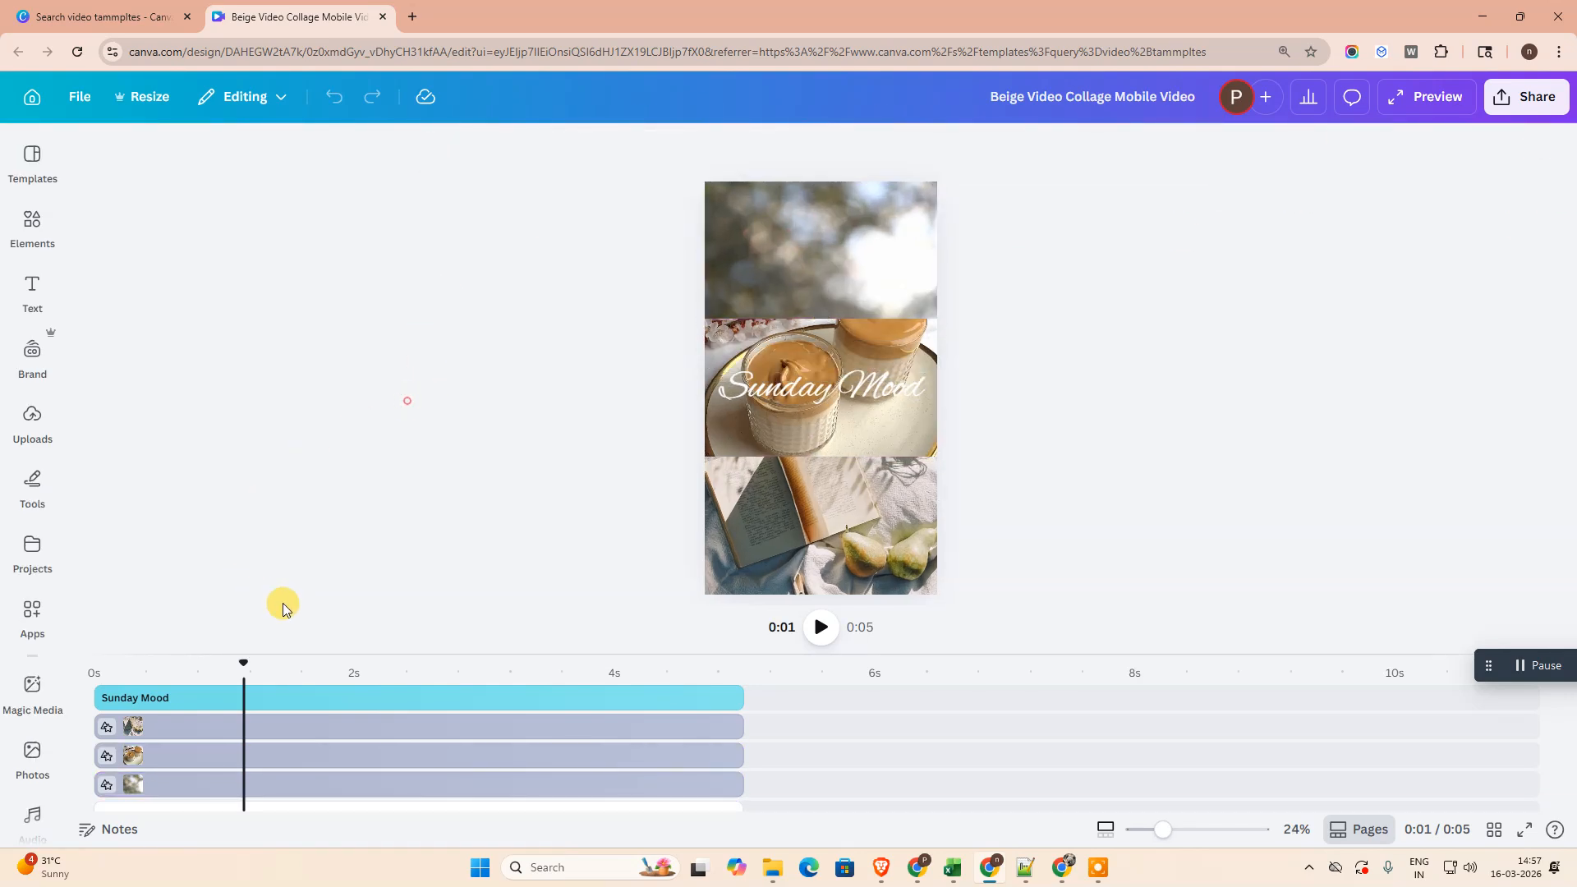
{"action": "left_click", "coordinate": [767, 238]}
{"action": "right_click", "coordinate": [791, 238]}
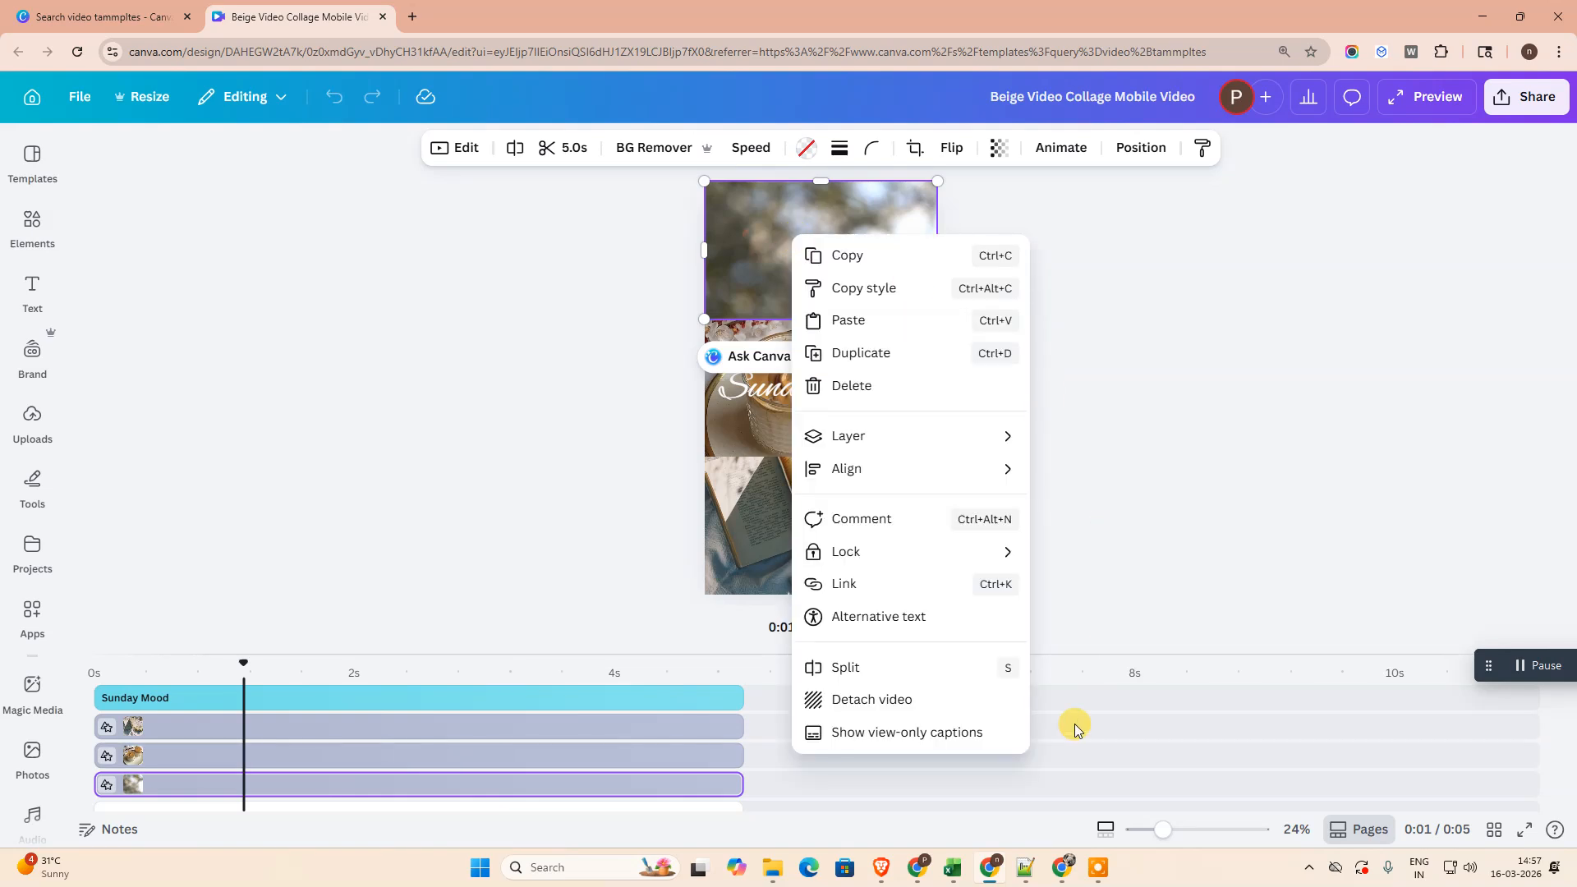
{"action": "left_click", "coordinate": [869, 700]}
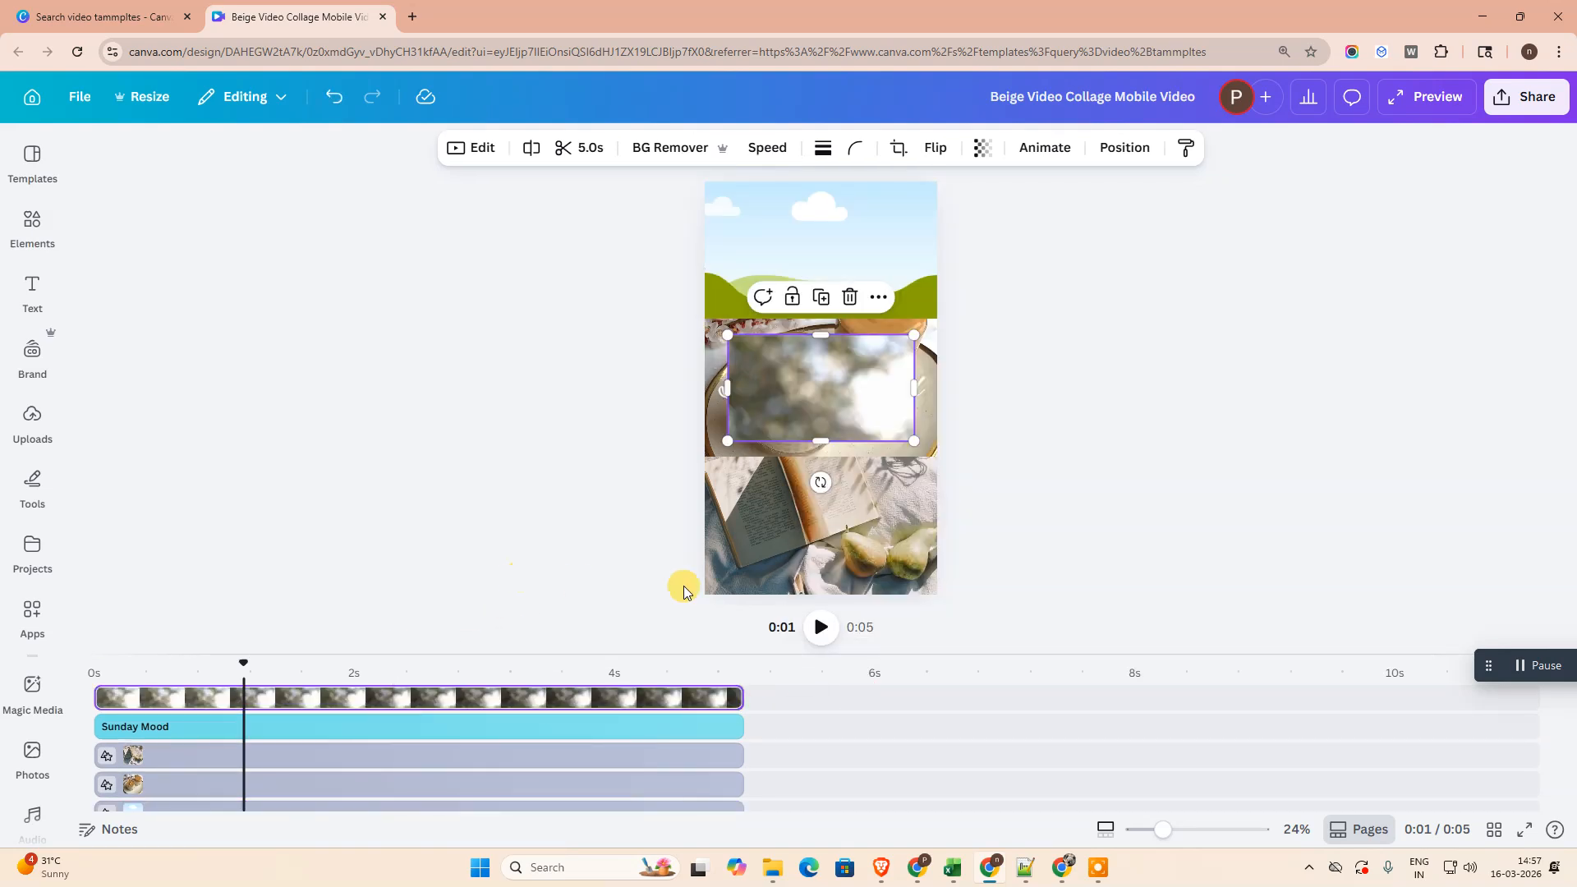
{"action": "left_click_drag", "start_coordinate": [832, 403], "coordinate": [968, 359]}
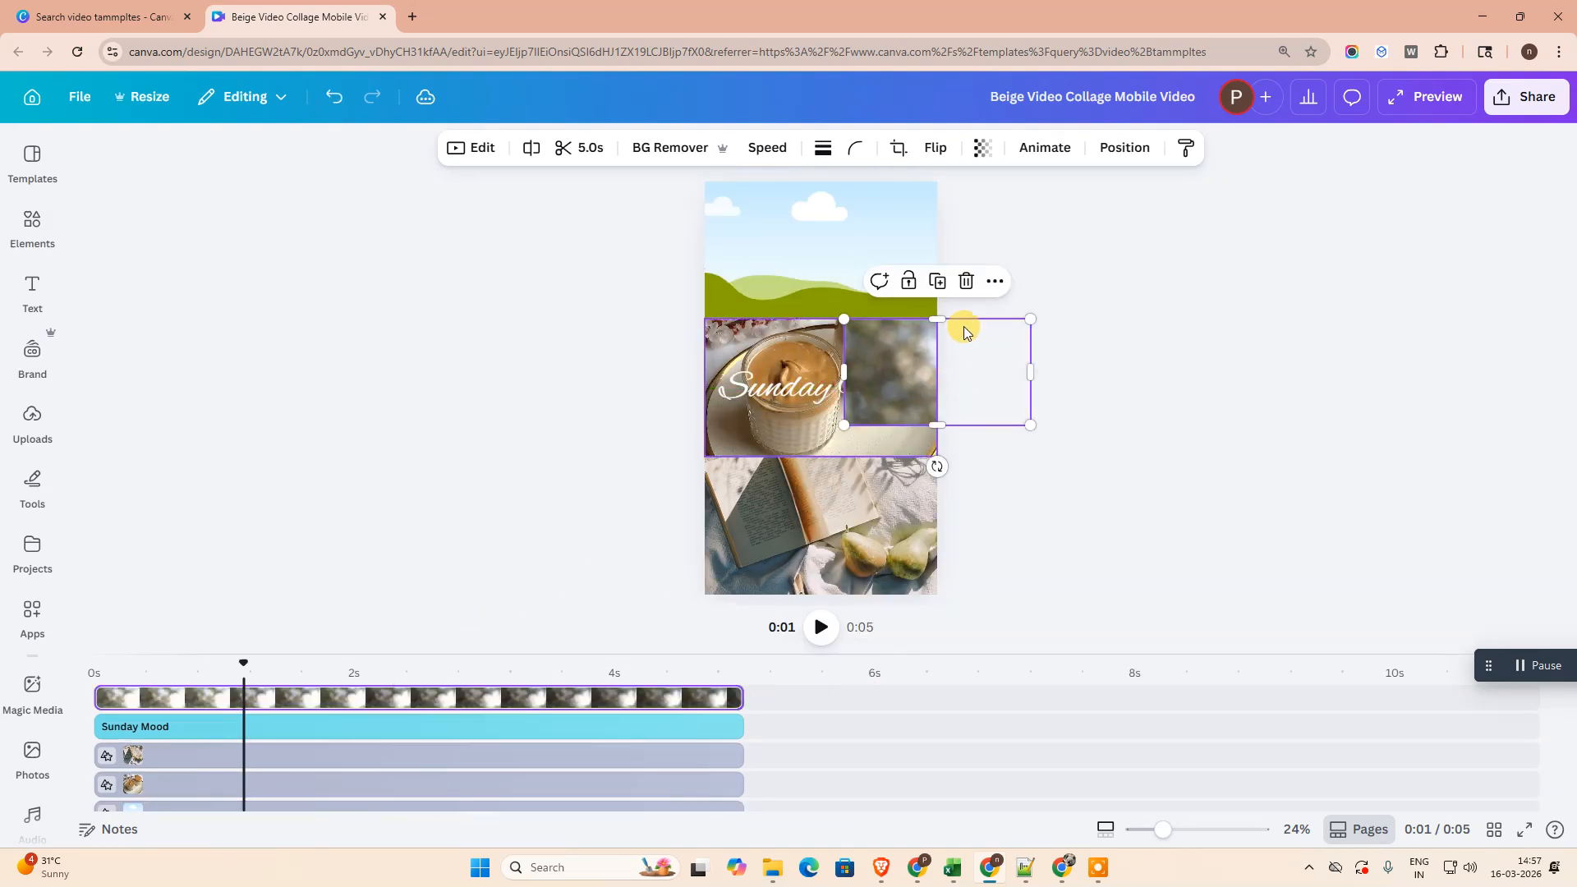
{"action": "left_click", "coordinate": [972, 287]}
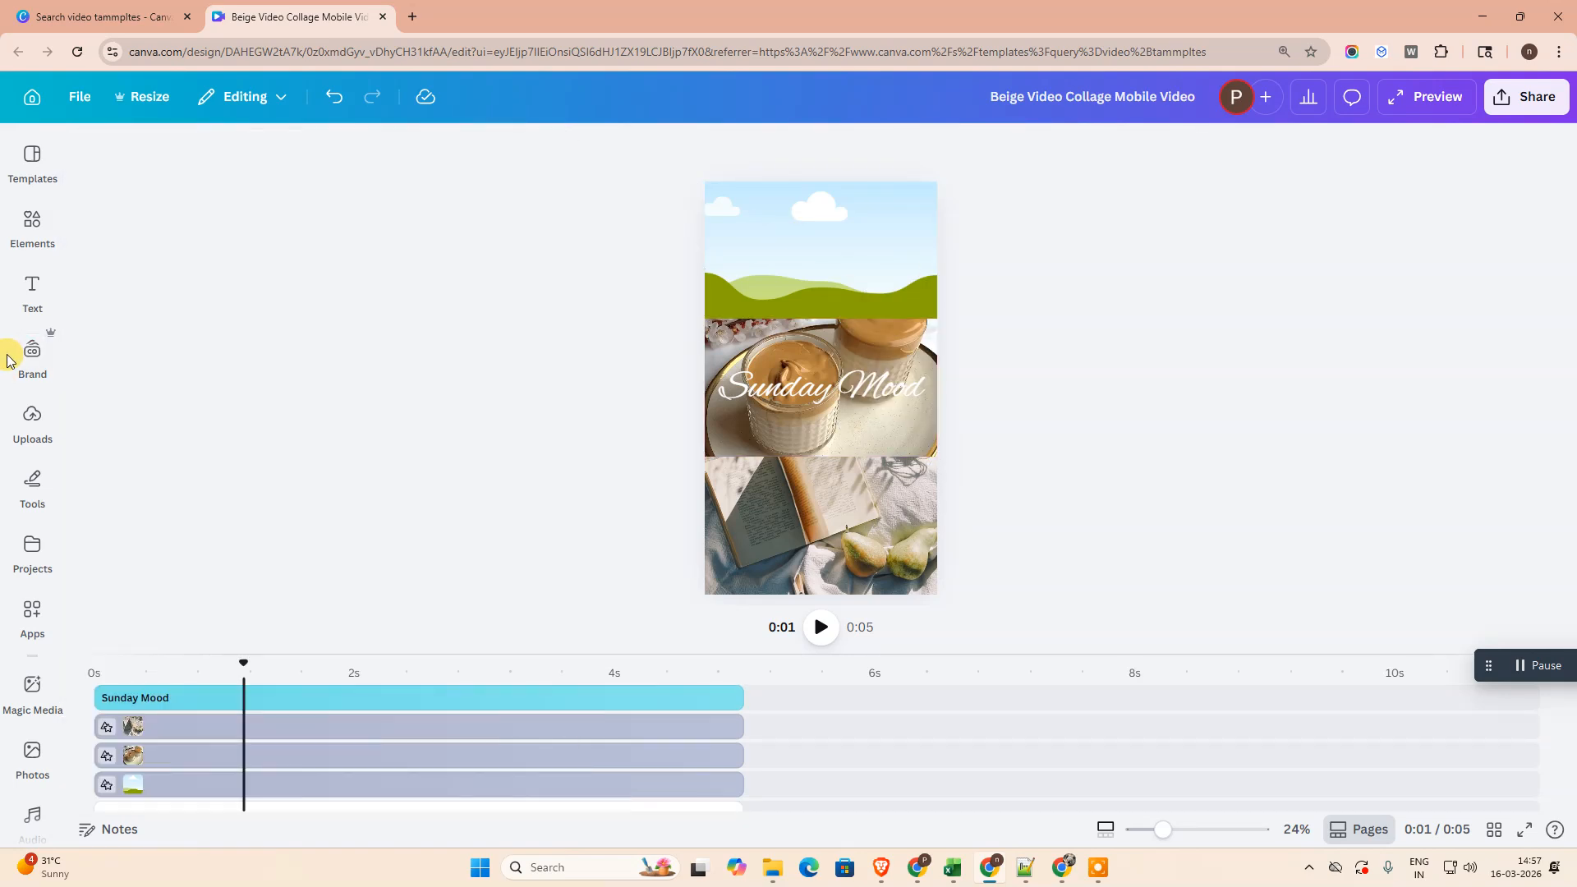
- Fill the empty top frame with the uploaded 21.0 s video of the man in the striped sweater
{"action": "mouse_move", "coordinate": [20, 363]}
{"action": "left_click", "coordinate": [26, 418]}
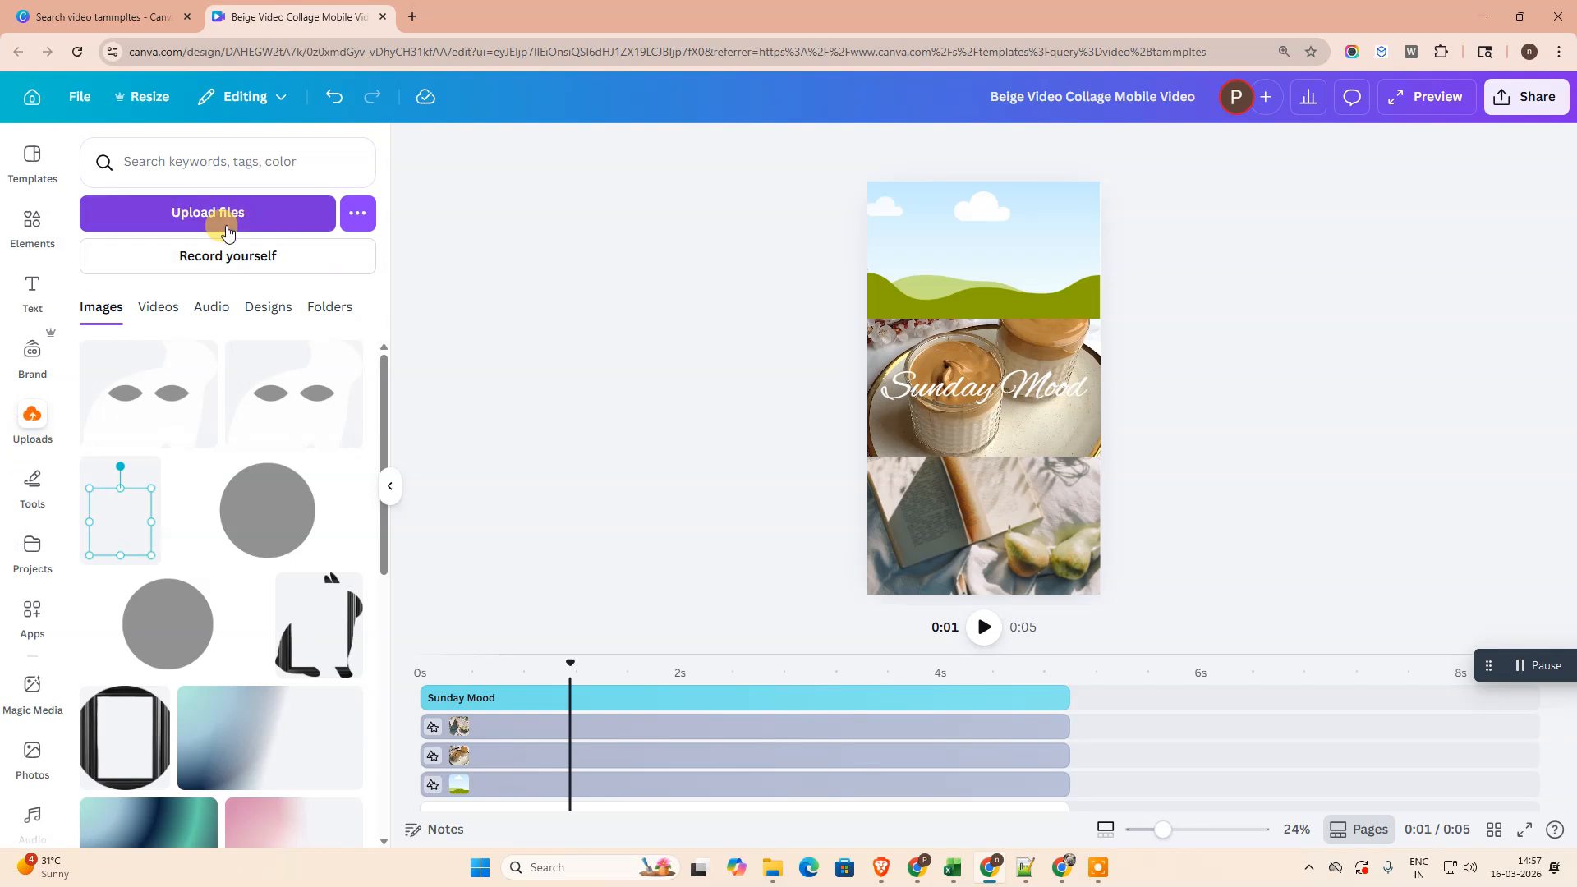
{"action": "left_click", "coordinate": [149, 314]}
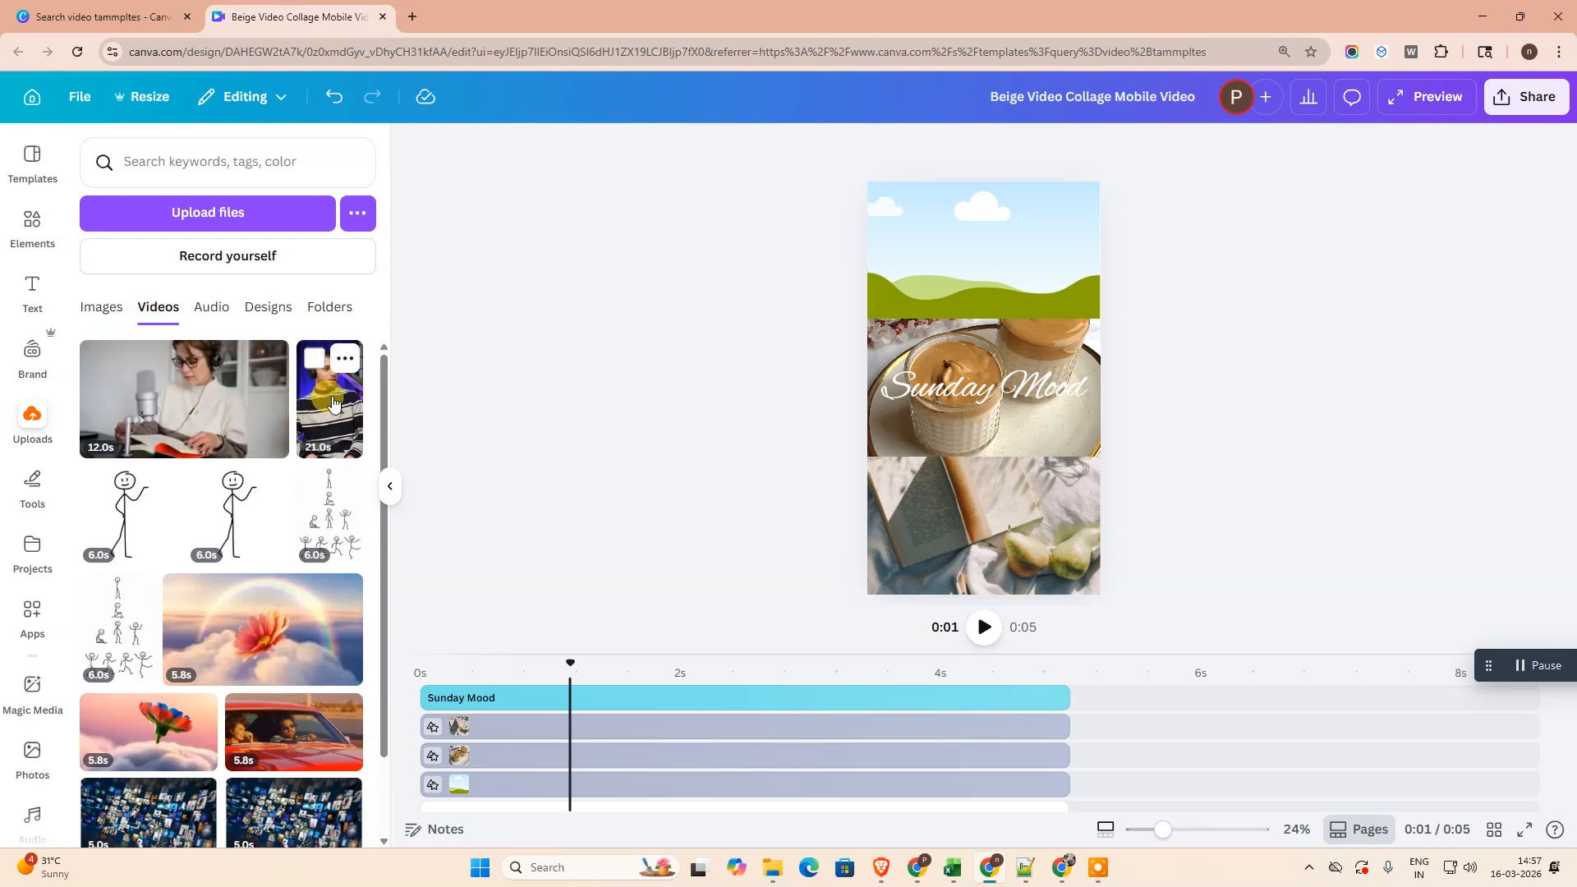
{"action": "left_click", "coordinate": [93, 314]}
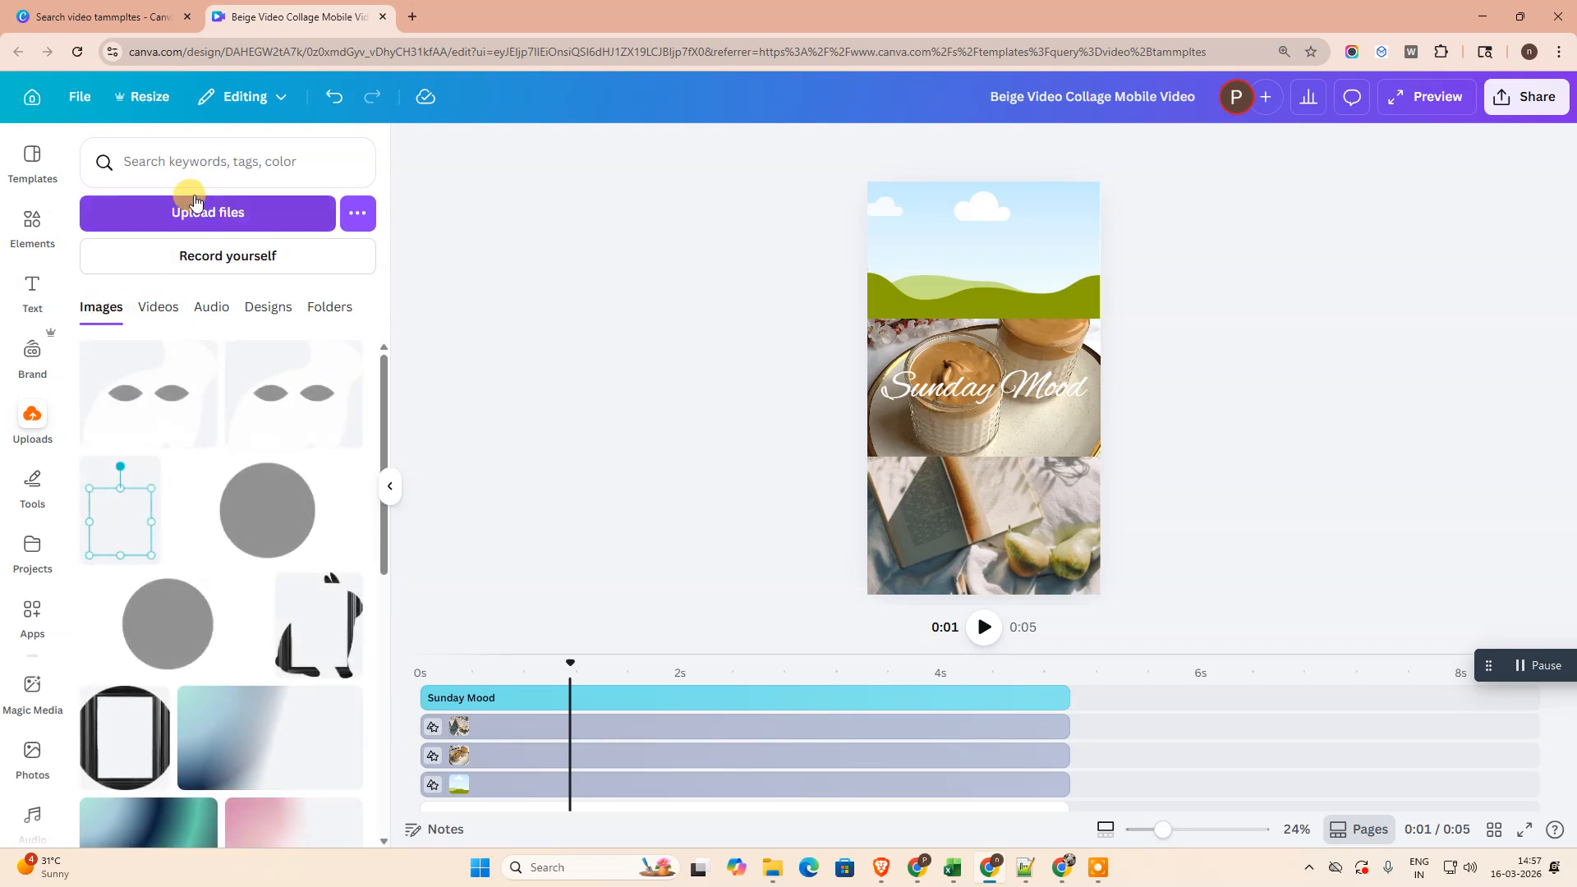
{"action": "mouse_move", "coordinate": [170, 362]}
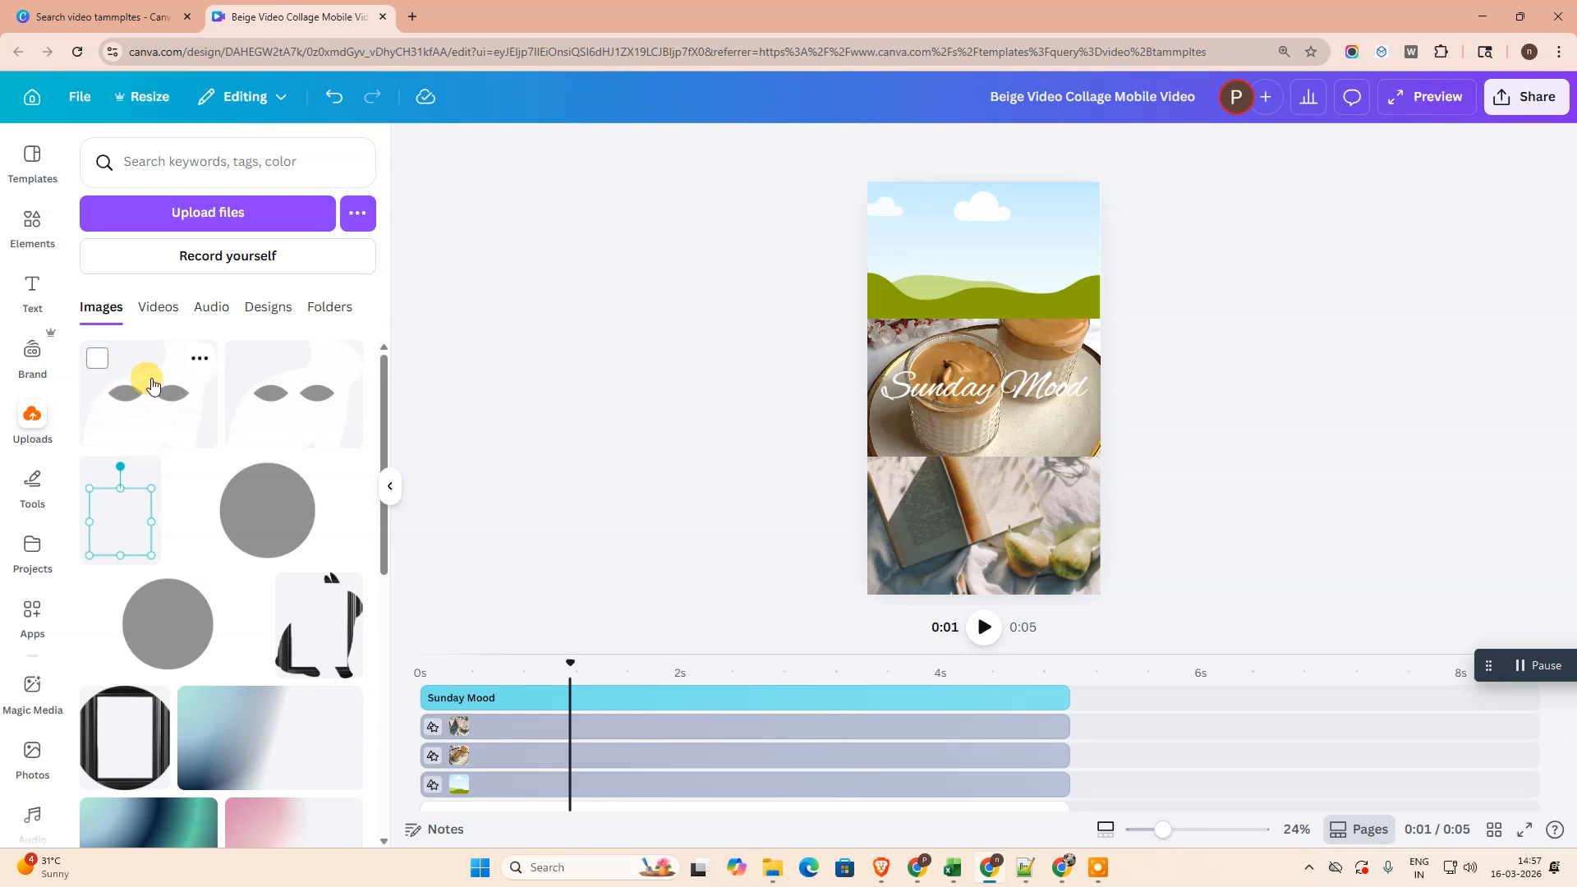
{"action": "left_click", "coordinate": [156, 308]}
{"action": "mouse_move", "coordinate": [119, 368]}
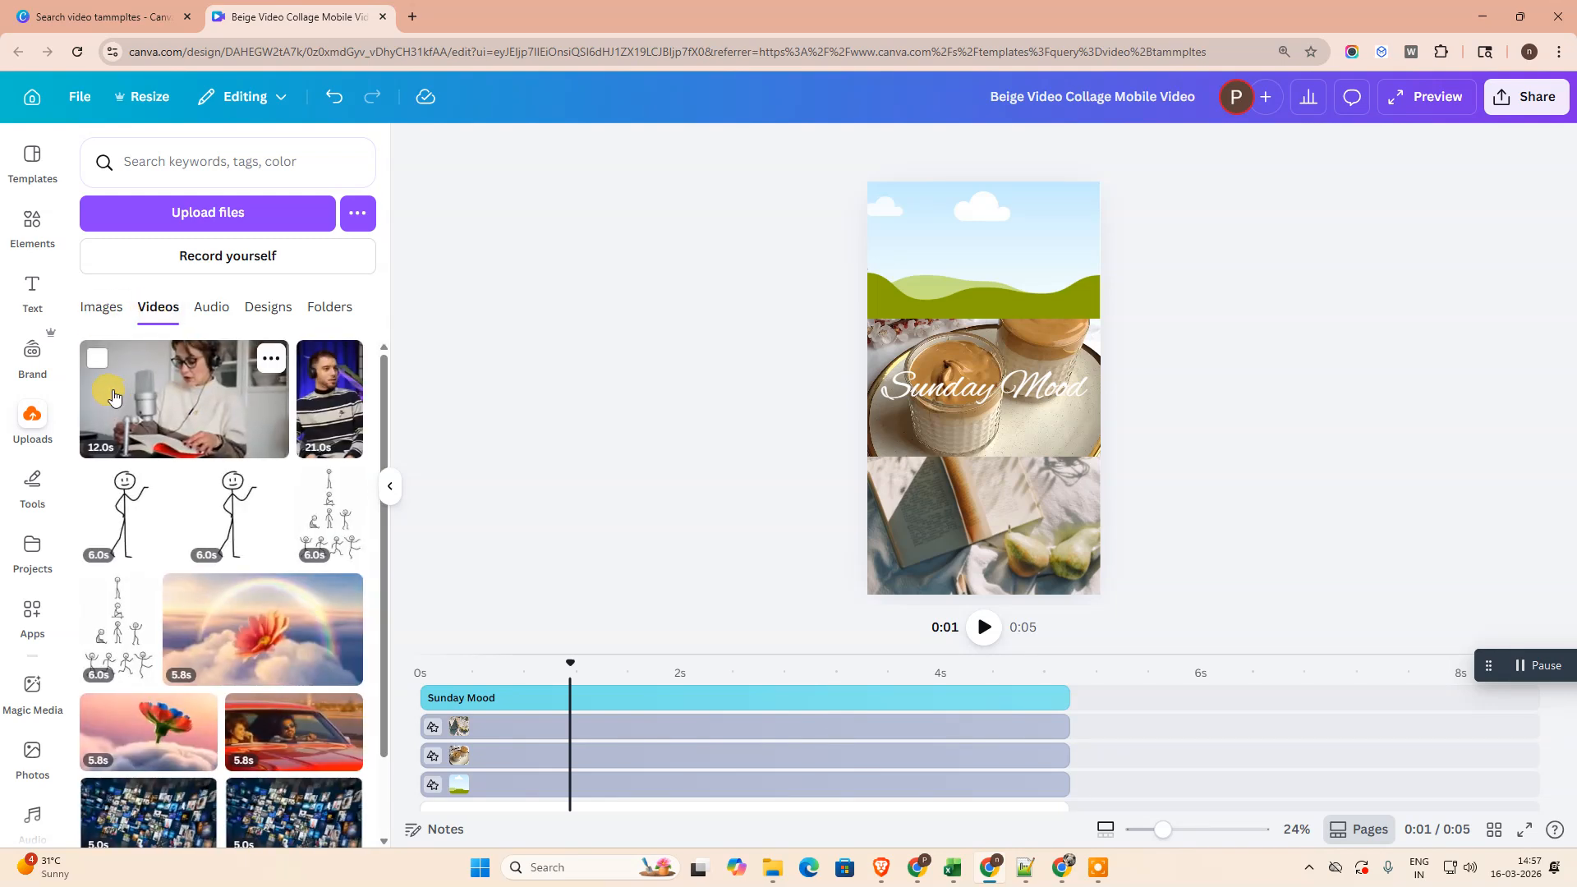
{"action": "scroll", "coordinate": [279, 689], "scroll_direction": "down", "scroll_amount": 1}
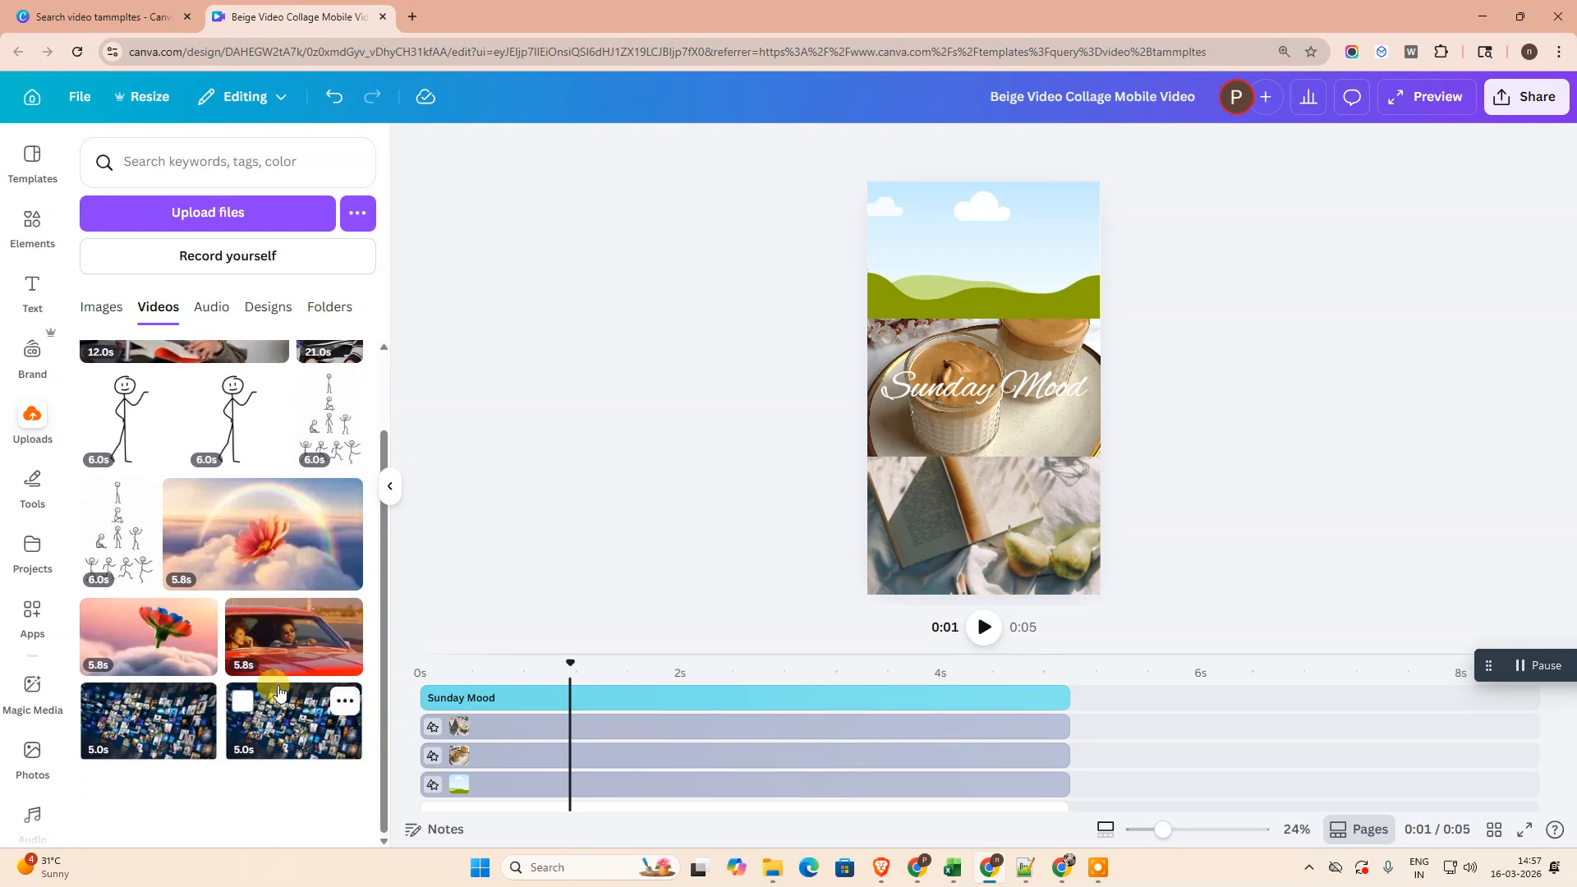
{"action": "scroll", "coordinate": [279, 693], "scroll_direction": "up", "scroll_amount": 1}
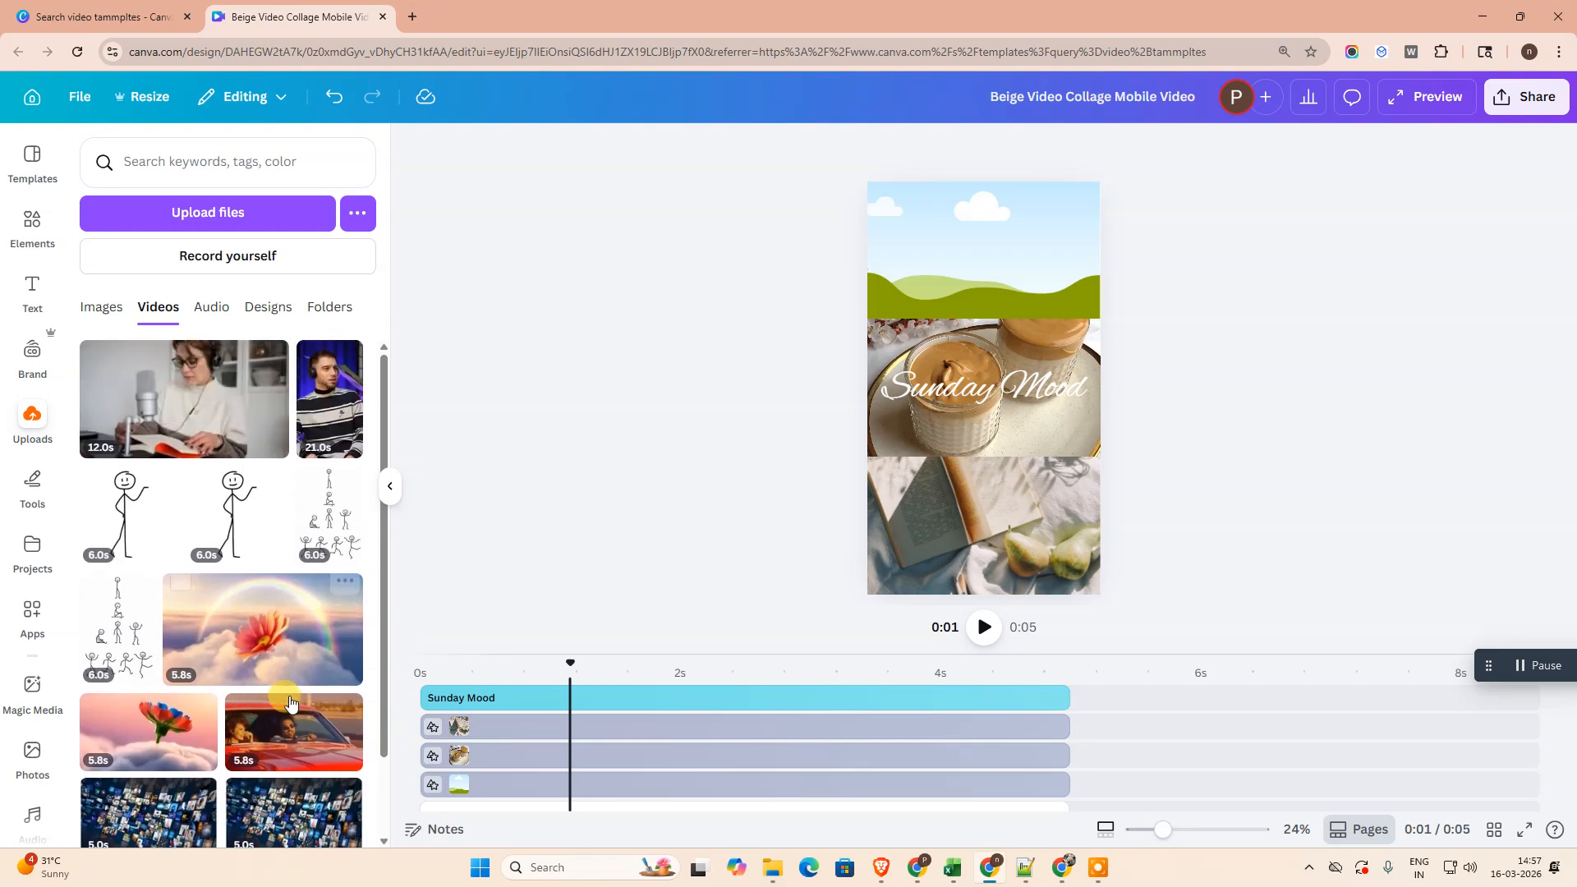
{"action": "mouse_move", "coordinate": [317, 399]}
{"action": "left_click_drag", "start_coordinate": [319, 417], "coordinate": [935, 240]}
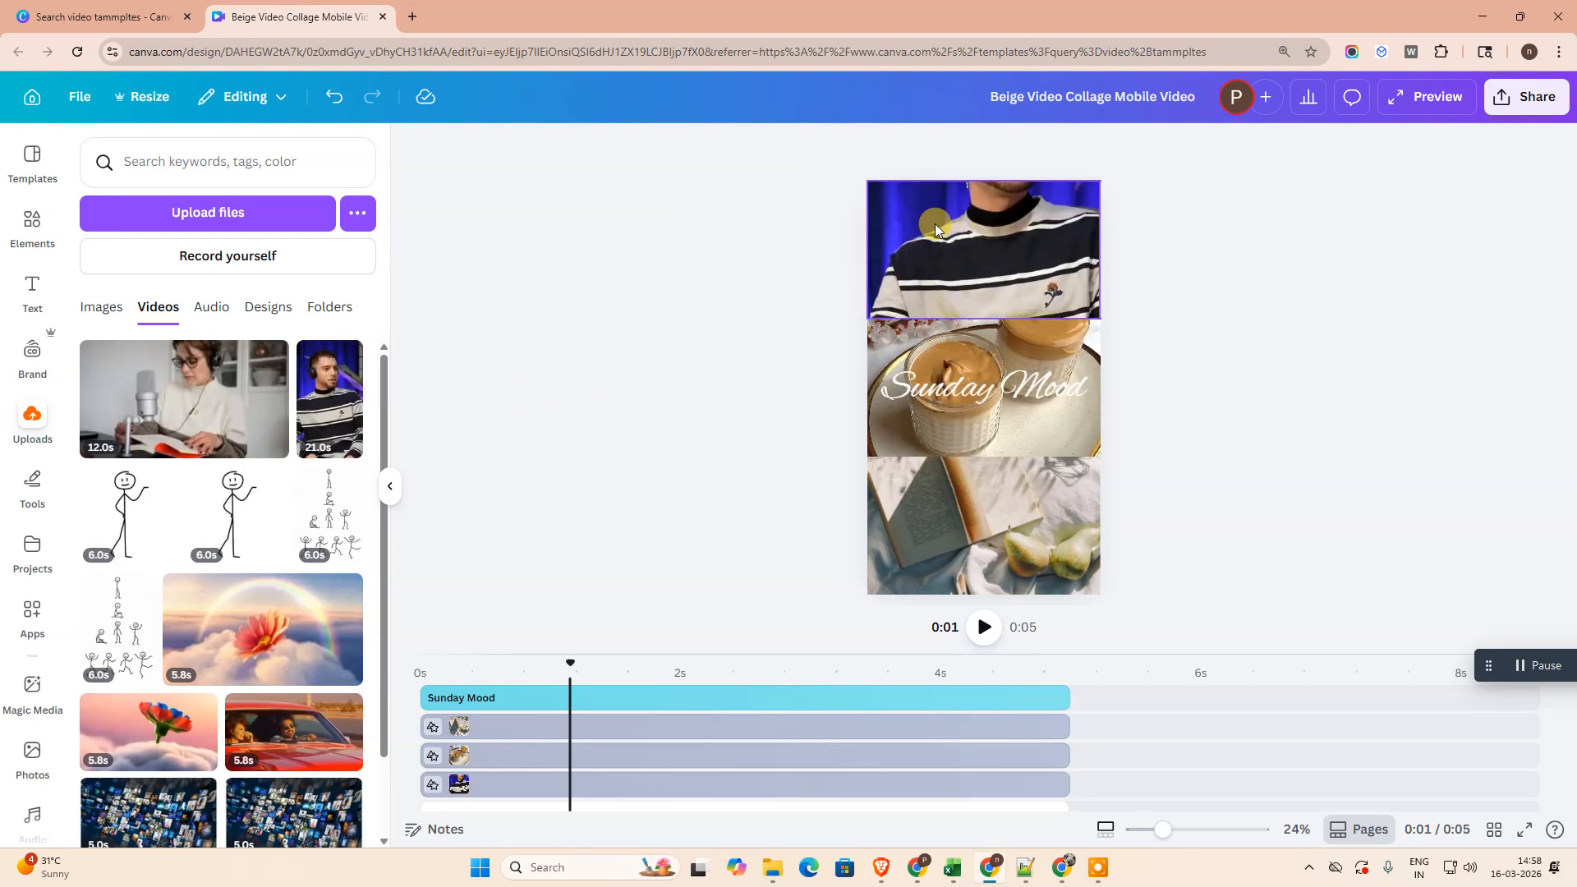
- Reposition the video inside the top frame's crop so that the man's head and headphones are in view
{"action": "double_click", "coordinate": [1015, 264]}
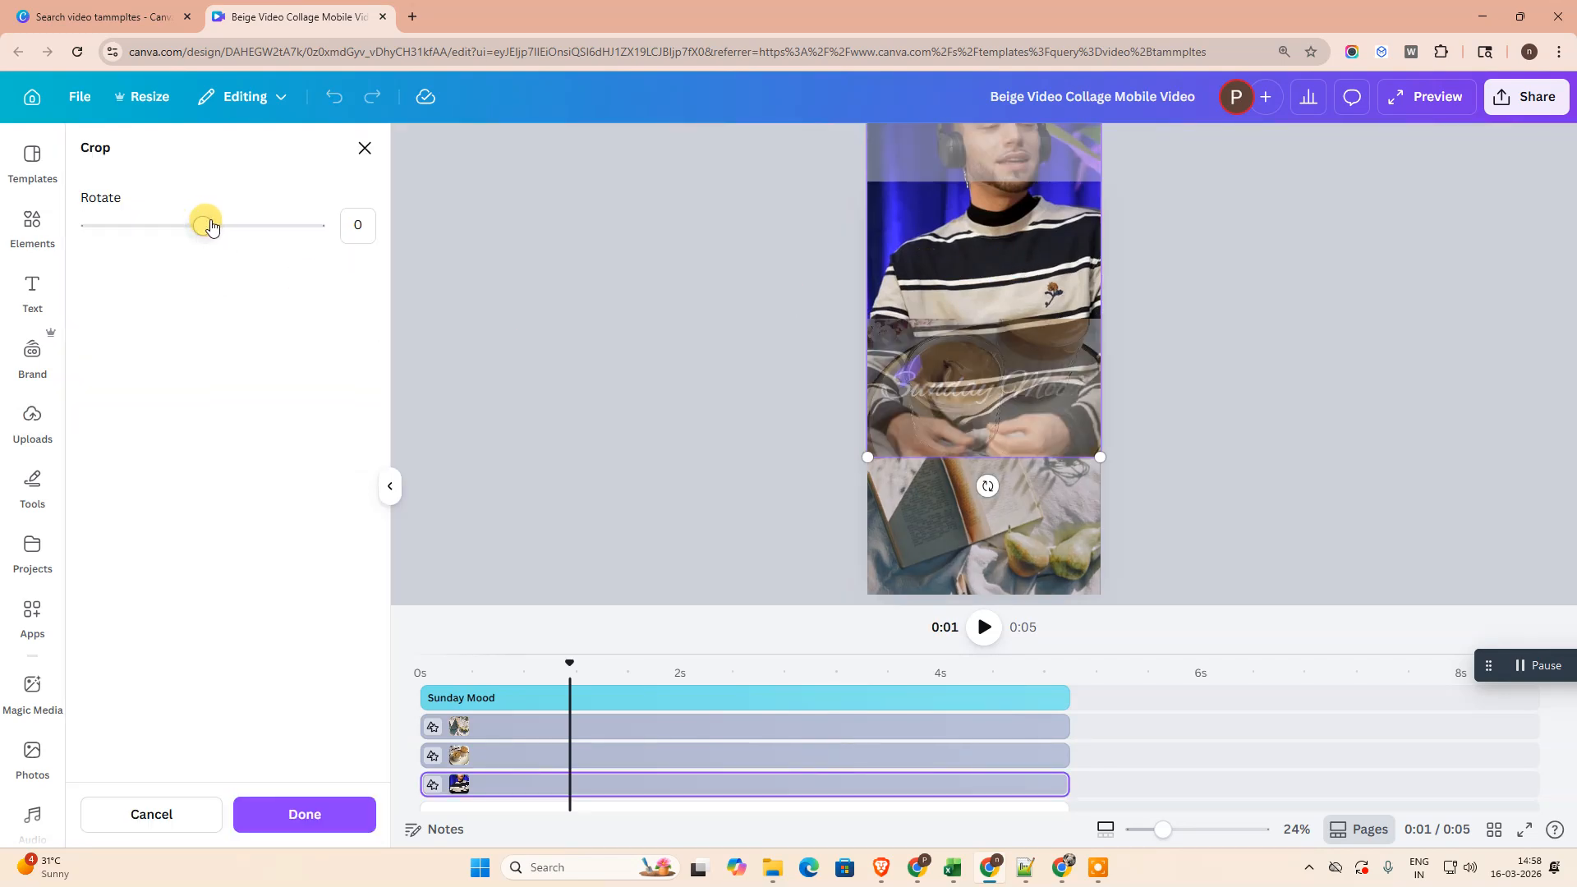
{"action": "mouse_move", "coordinate": [971, 258]}
{"action": "left_mouse_down"}
{"action": "mouse_move", "coordinate": [969, 374]}
{"action": "mouse_move", "coordinate": [962, 345]}
{"action": "mouse_move", "coordinate": [983, 348]}
{"action": "mouse_move", "coordinate": [954, 356]}
{"action": "mouse_move", "coordinate": [967, 359]}
{"action": "mouse_move", "coordinate": [957, 344]}
{"action": "mouse_move", "coordinate": [970, 359]}
{"action": "left_mouse_up"}
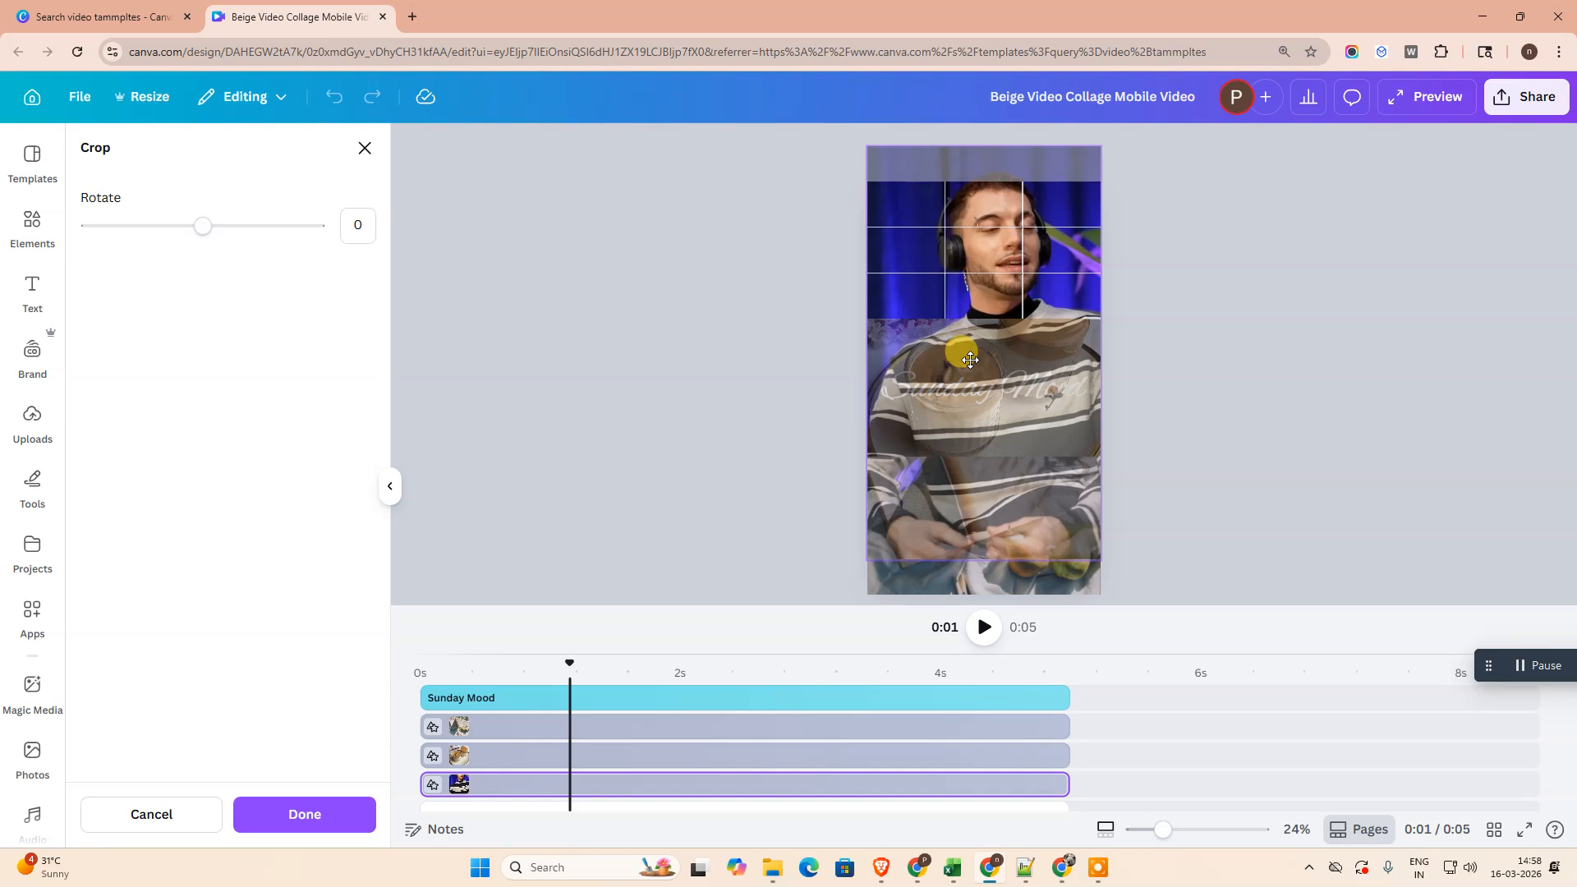
{"action": "left_click", "coordinate": [1232, 302]}
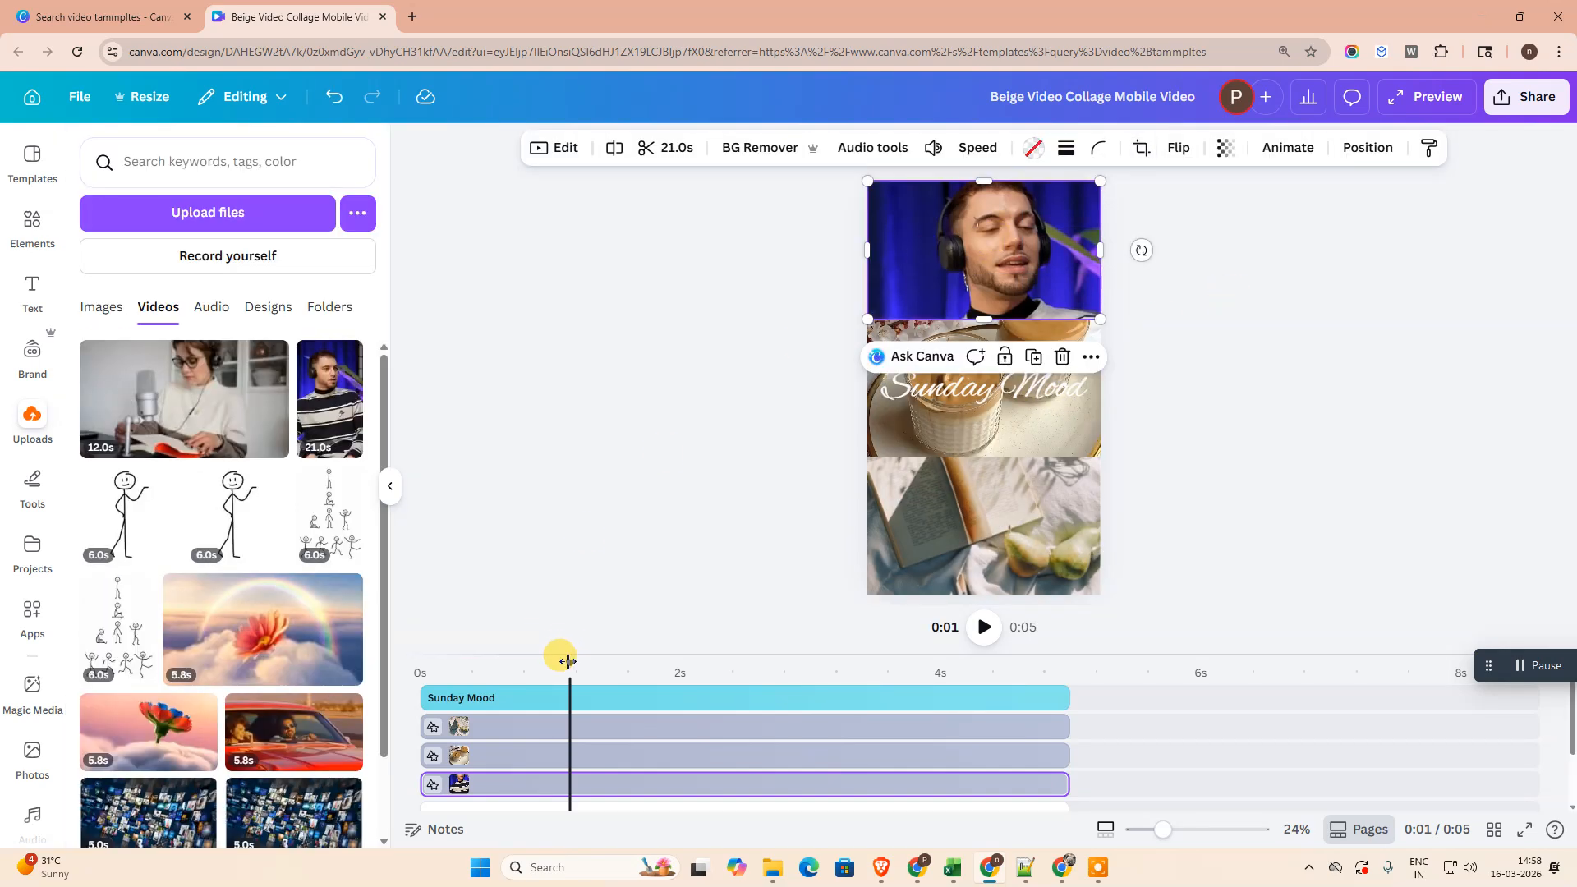
- Move the playhead to the start of the timeline and preview the opening of the edited collage
{"action": "left_click_drag", "start_coordinate": [567, 660], "coordinate": [388, 665]}
{"action": "left_click", "coordinate": [983, 627]}
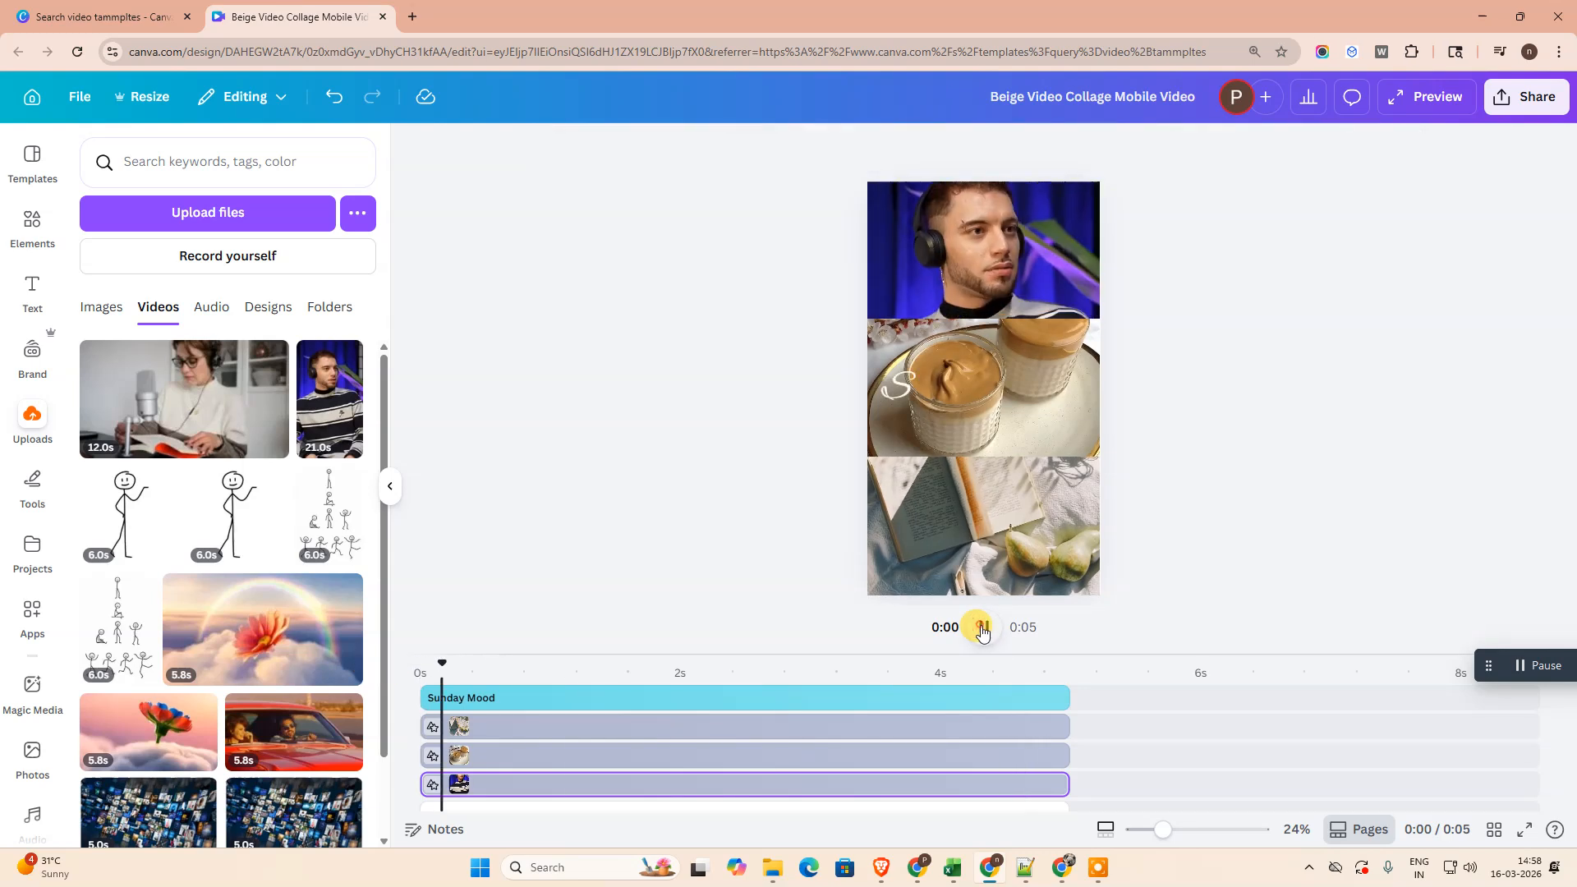
{"action": "left_click", "coordinate": [984, 627]}
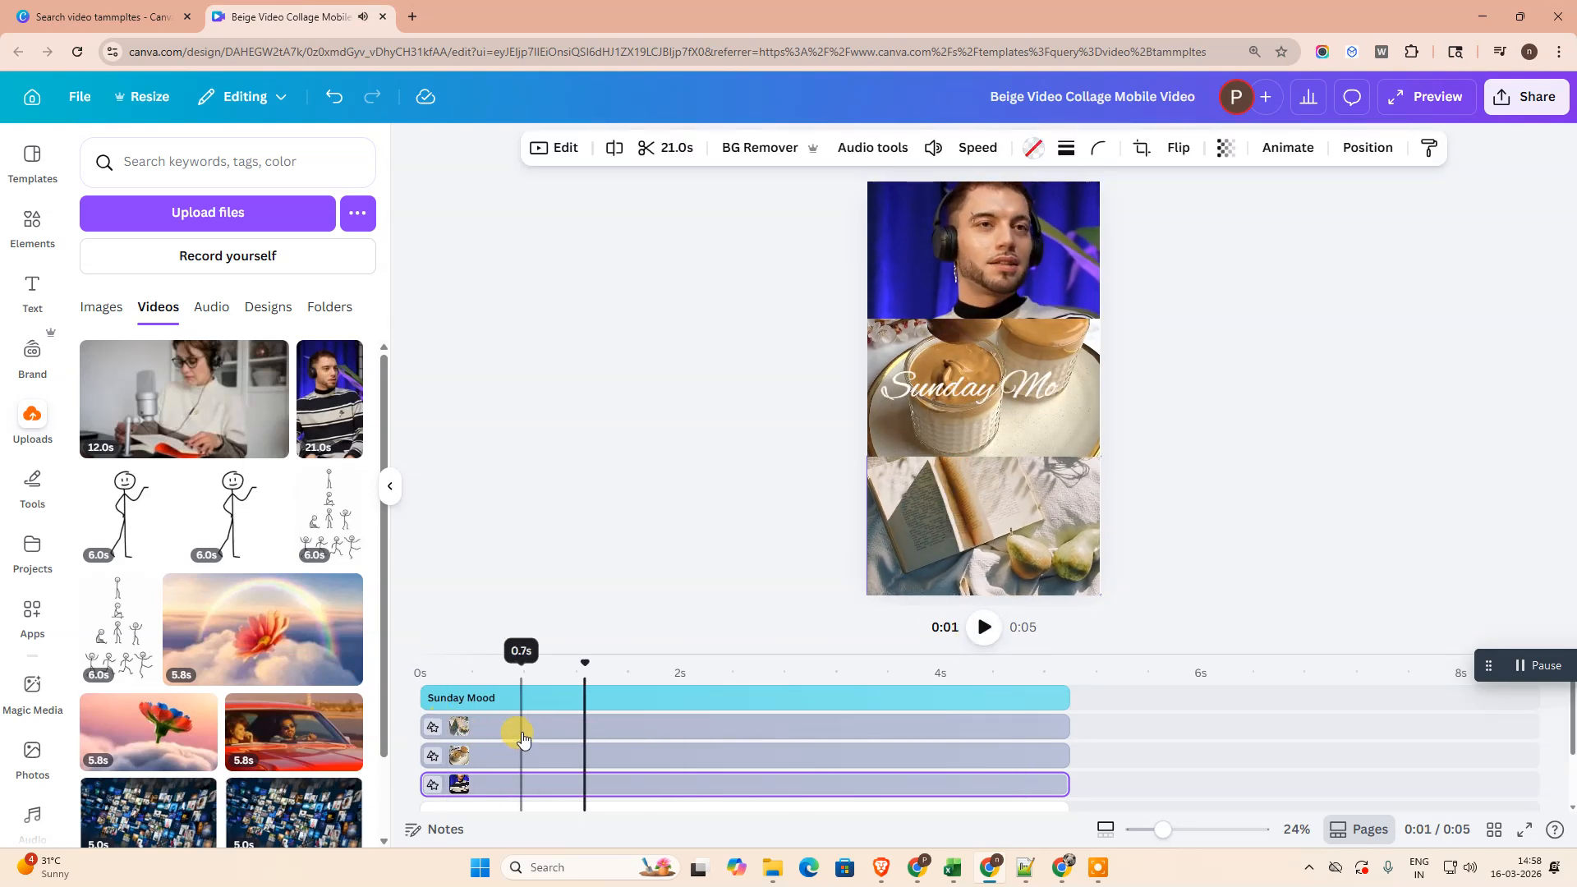
- Extract the audio from the top frame's video and delete the extracted audio track
{"action": "left_click", "coordinate": [496, 786]}
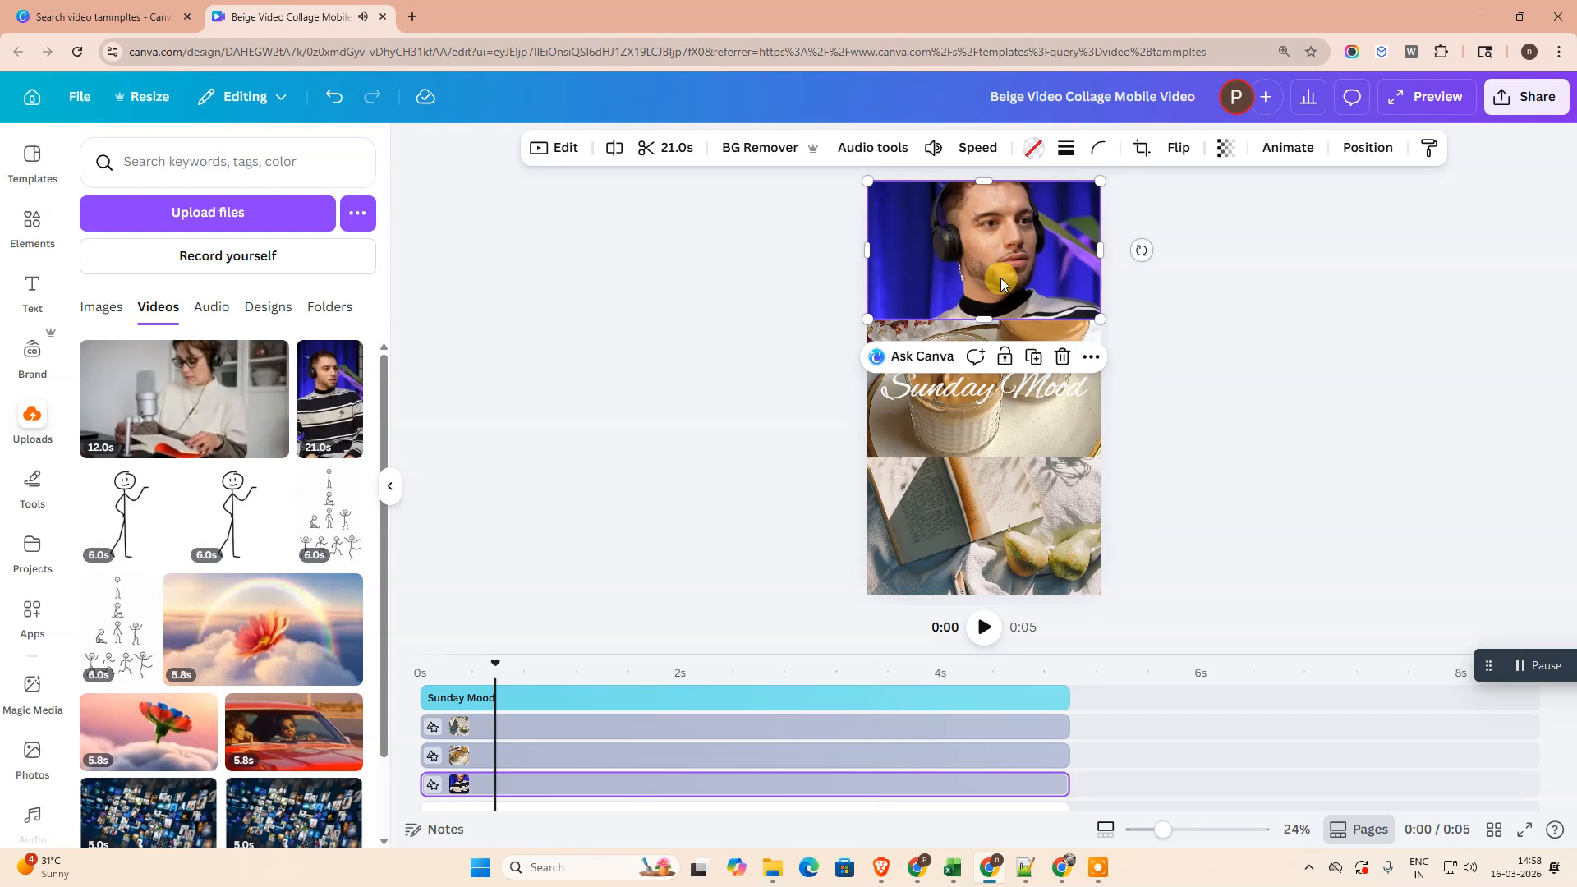
{"action": "right_click", "coordinate": [549, 789]}
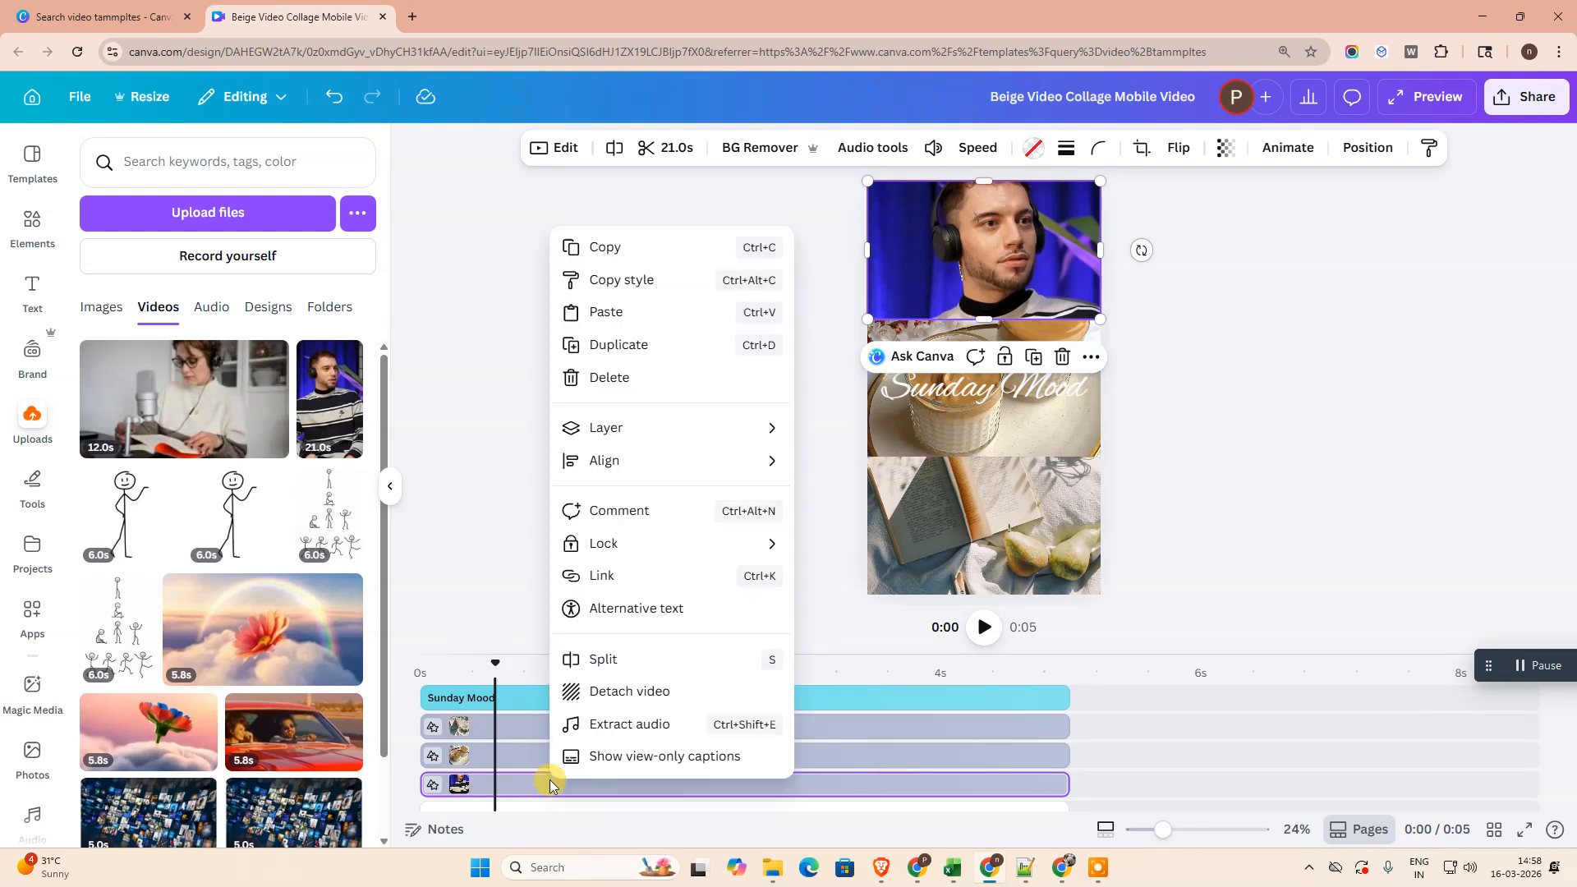
{"action": "left_click", "coordinate": [649, 735]}
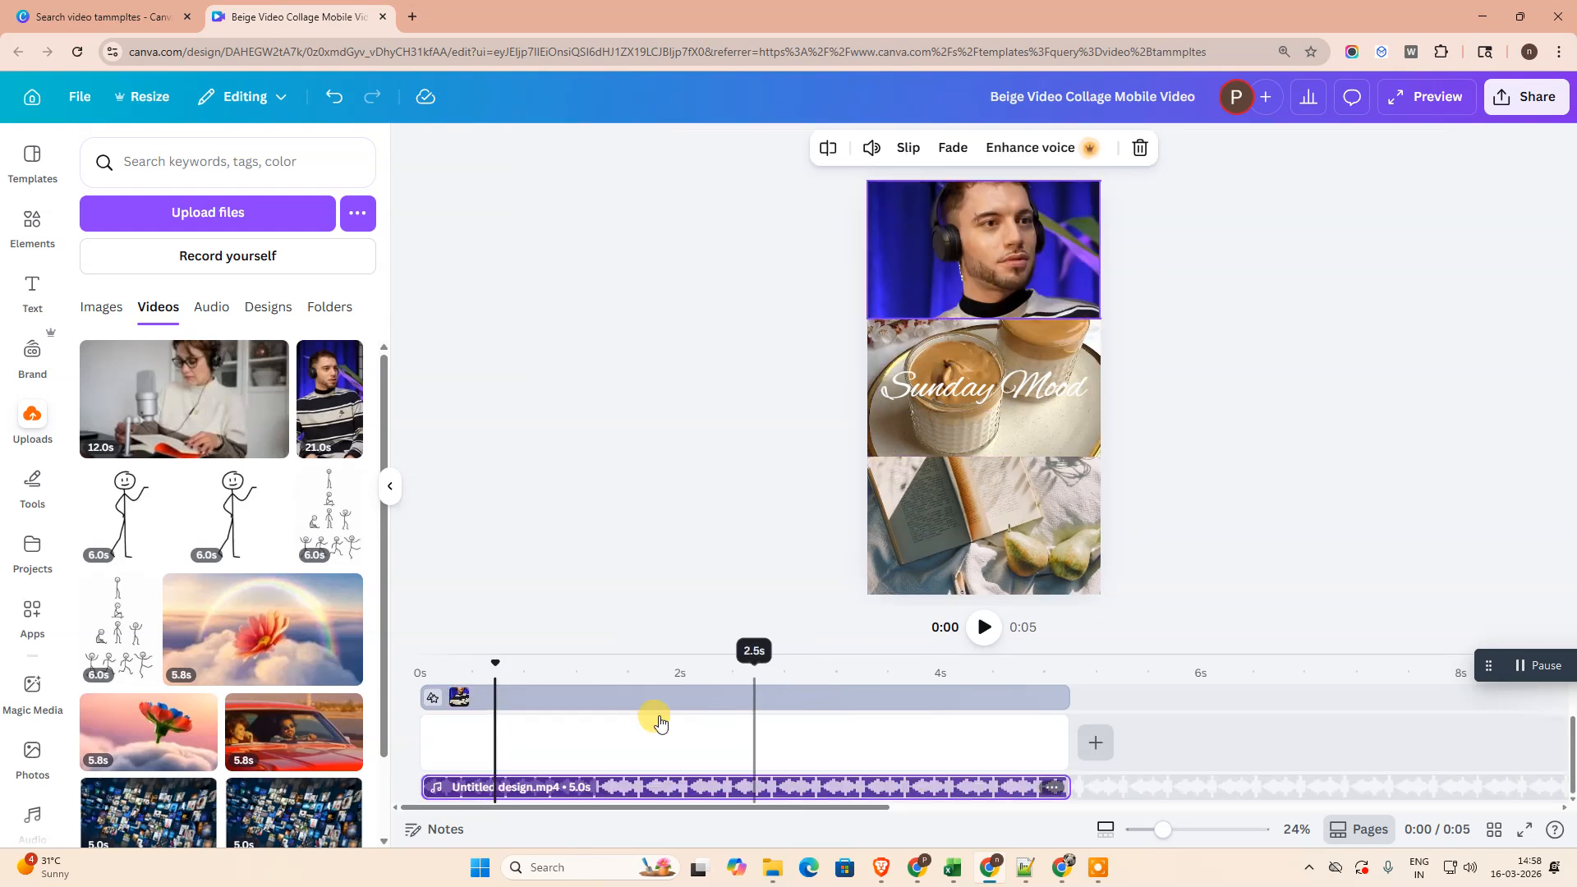
{"action": "left_click", "coordinate": [705, 785]}
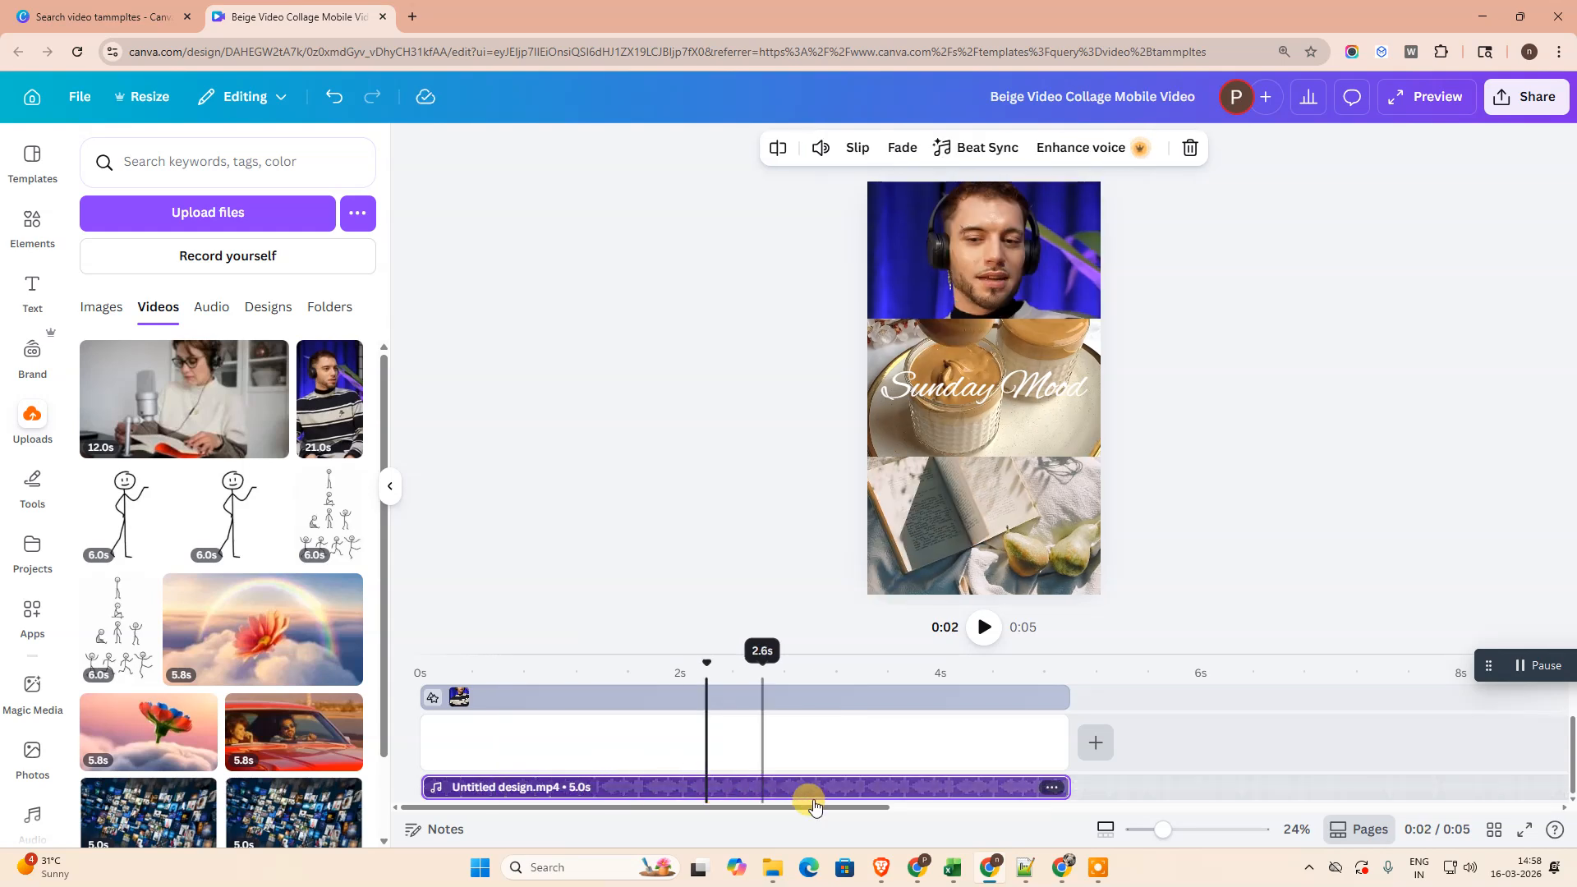
{"action": "left_click", "coordinate": [1187, 149]}
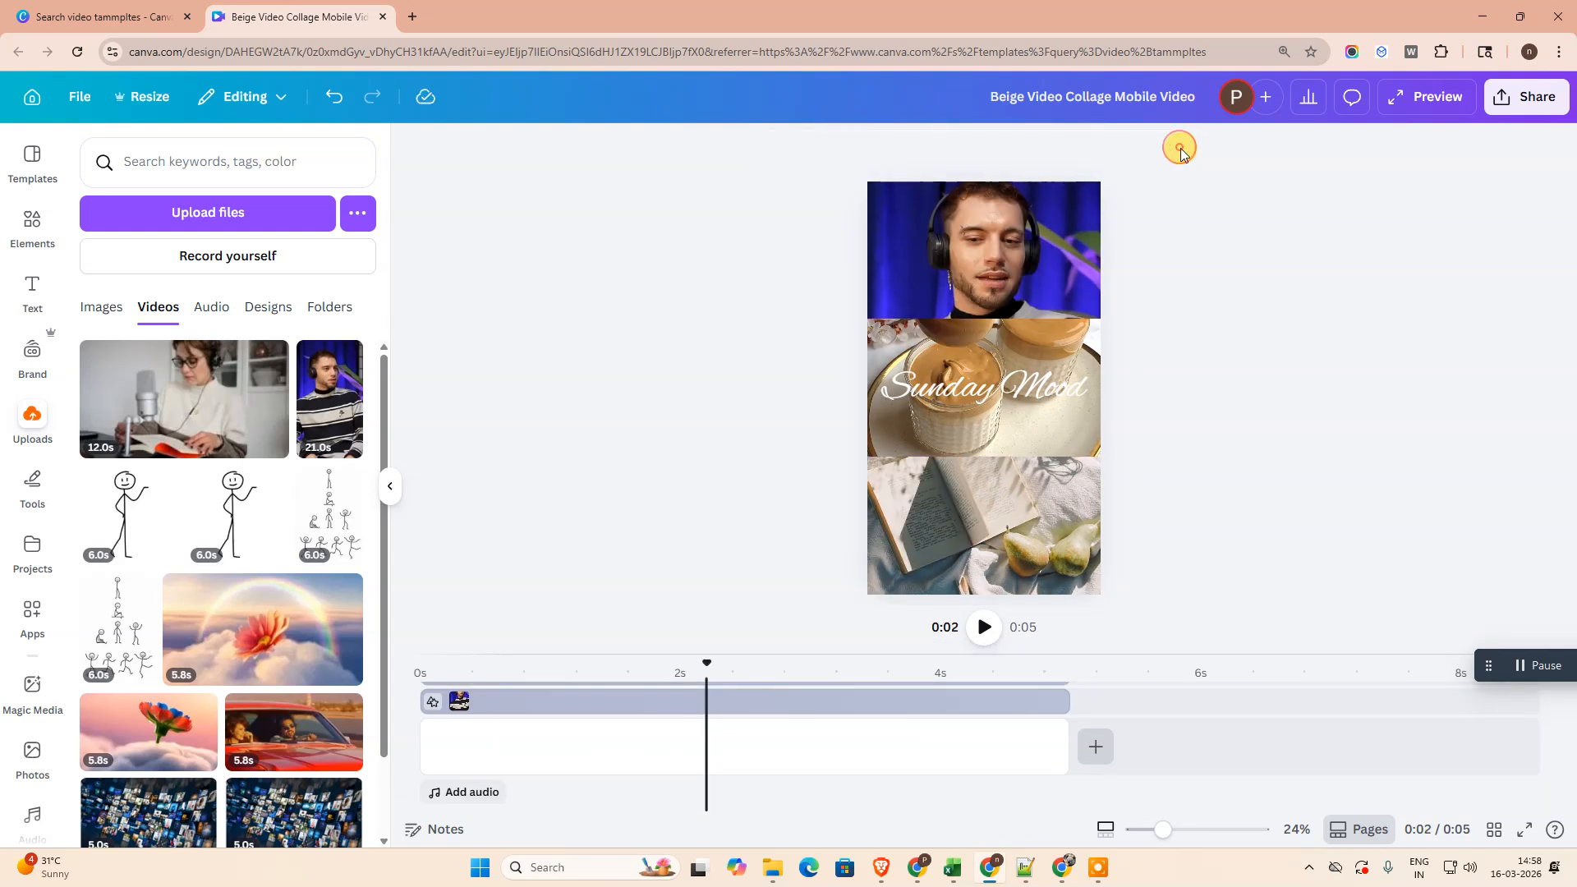
- Preview the collage from the start of the timeline and pause it at about 2 seconds
{"action": "left_click", "coordinate": [529, 704]}
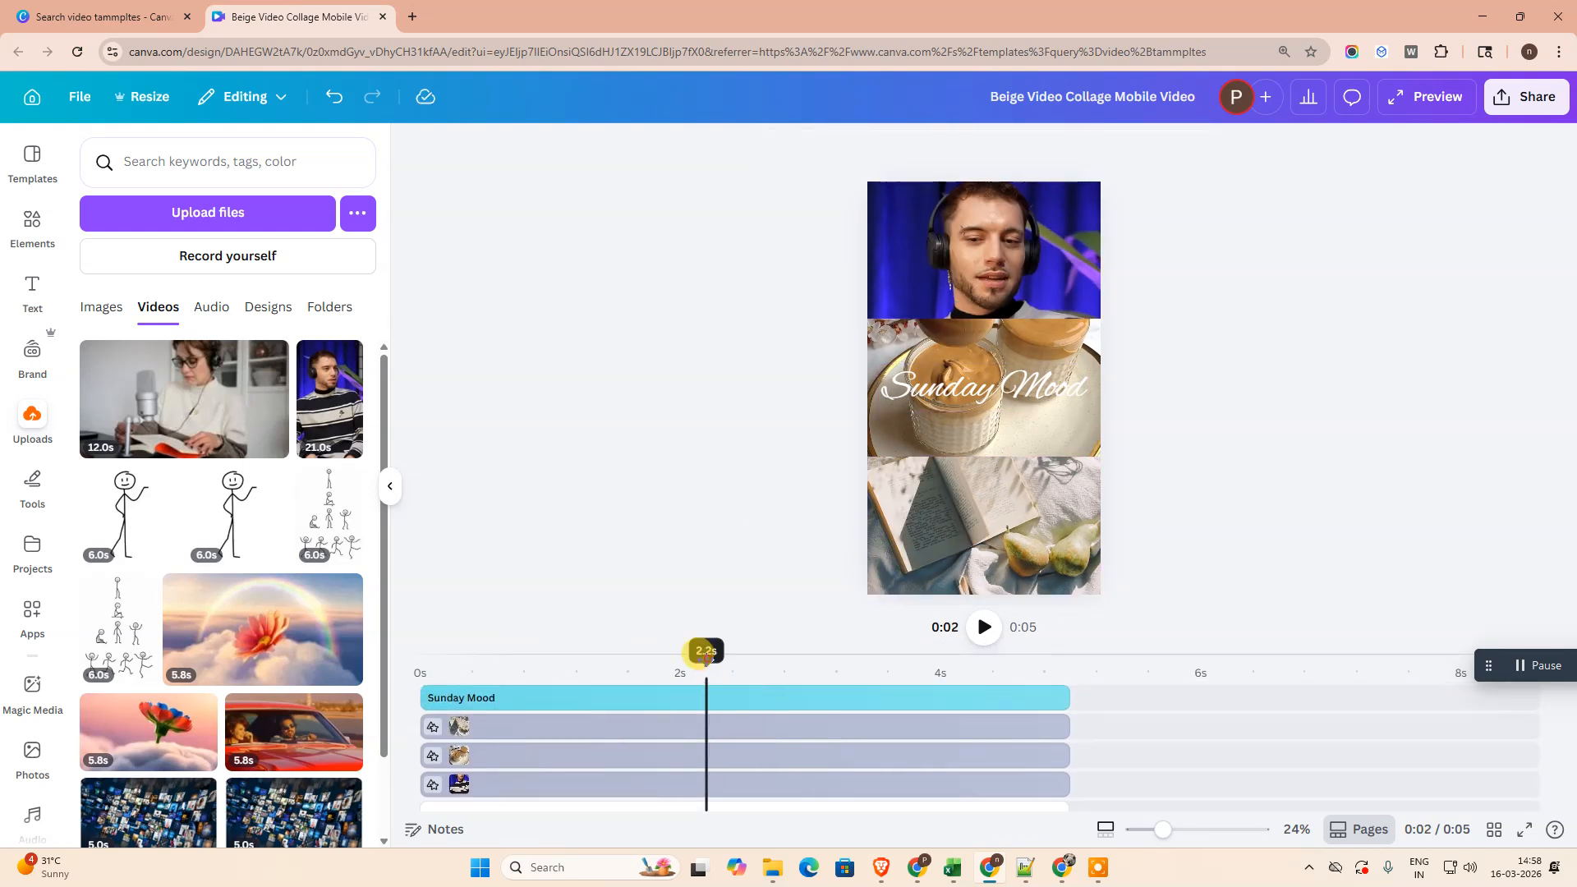
{"action": "left_click_drag", "start_coordinate": [705, 657], "coordinate": [359, 655]}
{"action": "left_click", "coordinate": [977, 629]}
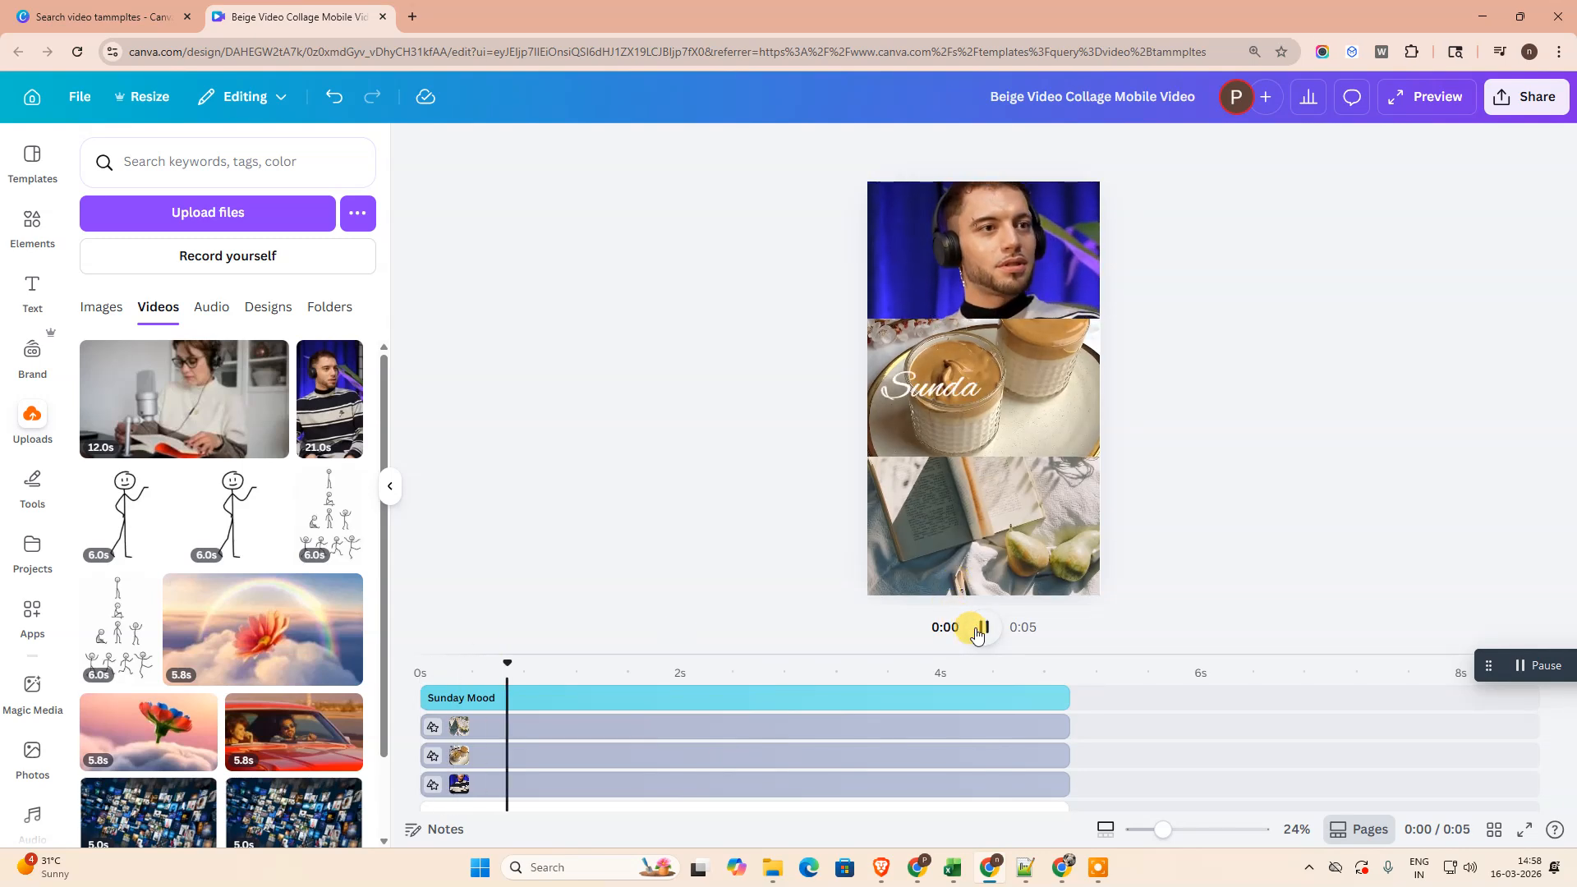
{"action": "left_click", "coordinate": [978, 629]}
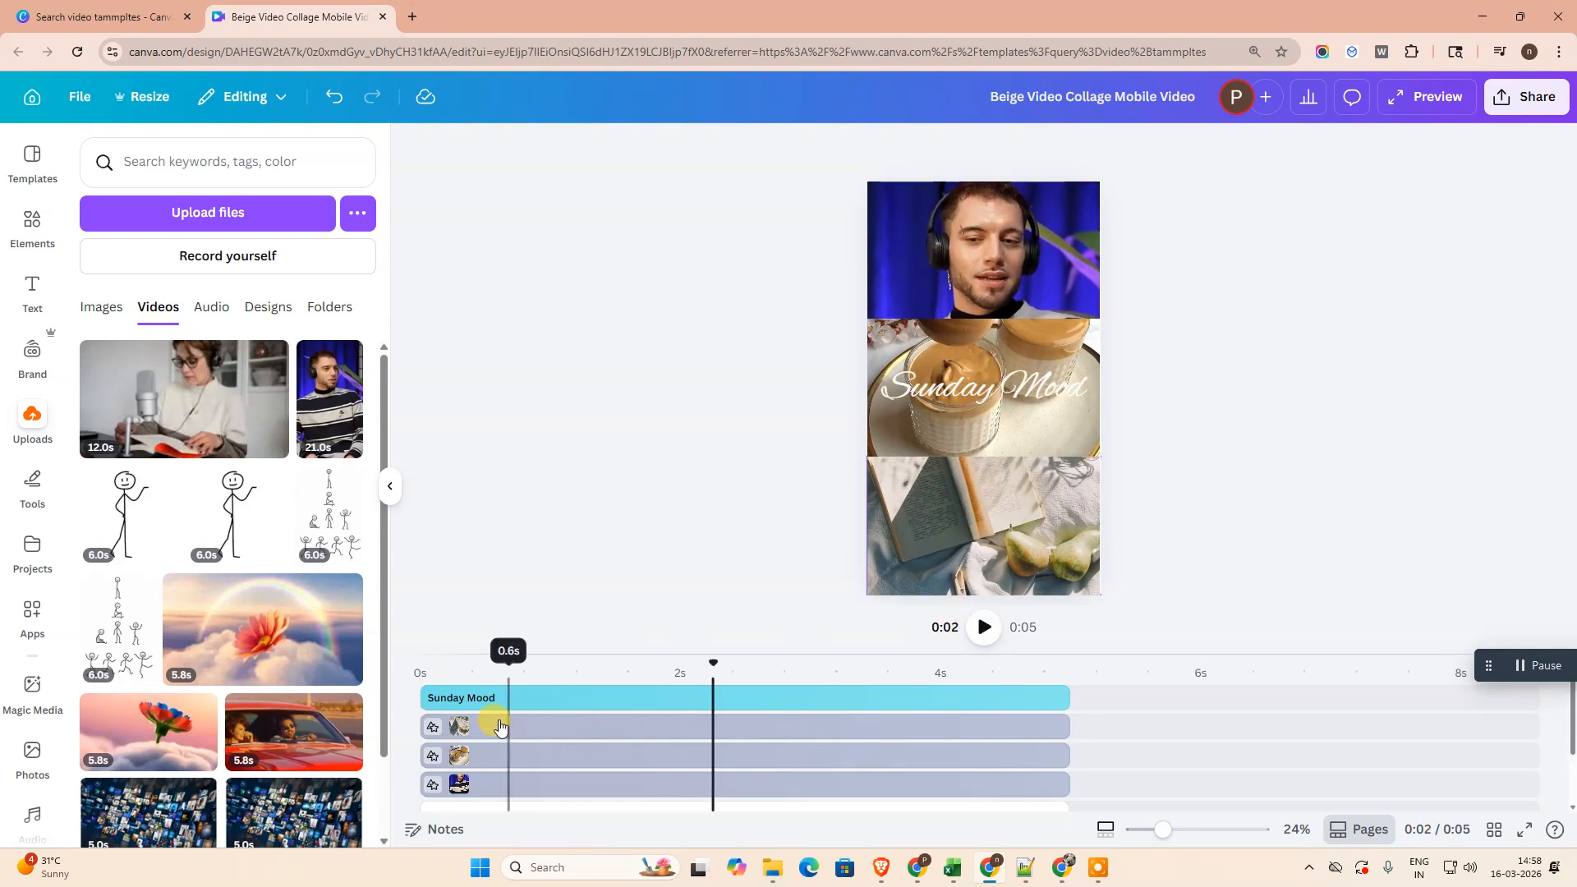
- Detach the book-and-pears video from the collage's bottom frame and delete it
{"action": "left_click", "coordinate": [1027, 426]}
{"action": "left_click", "coordinate": [1055, 534]}
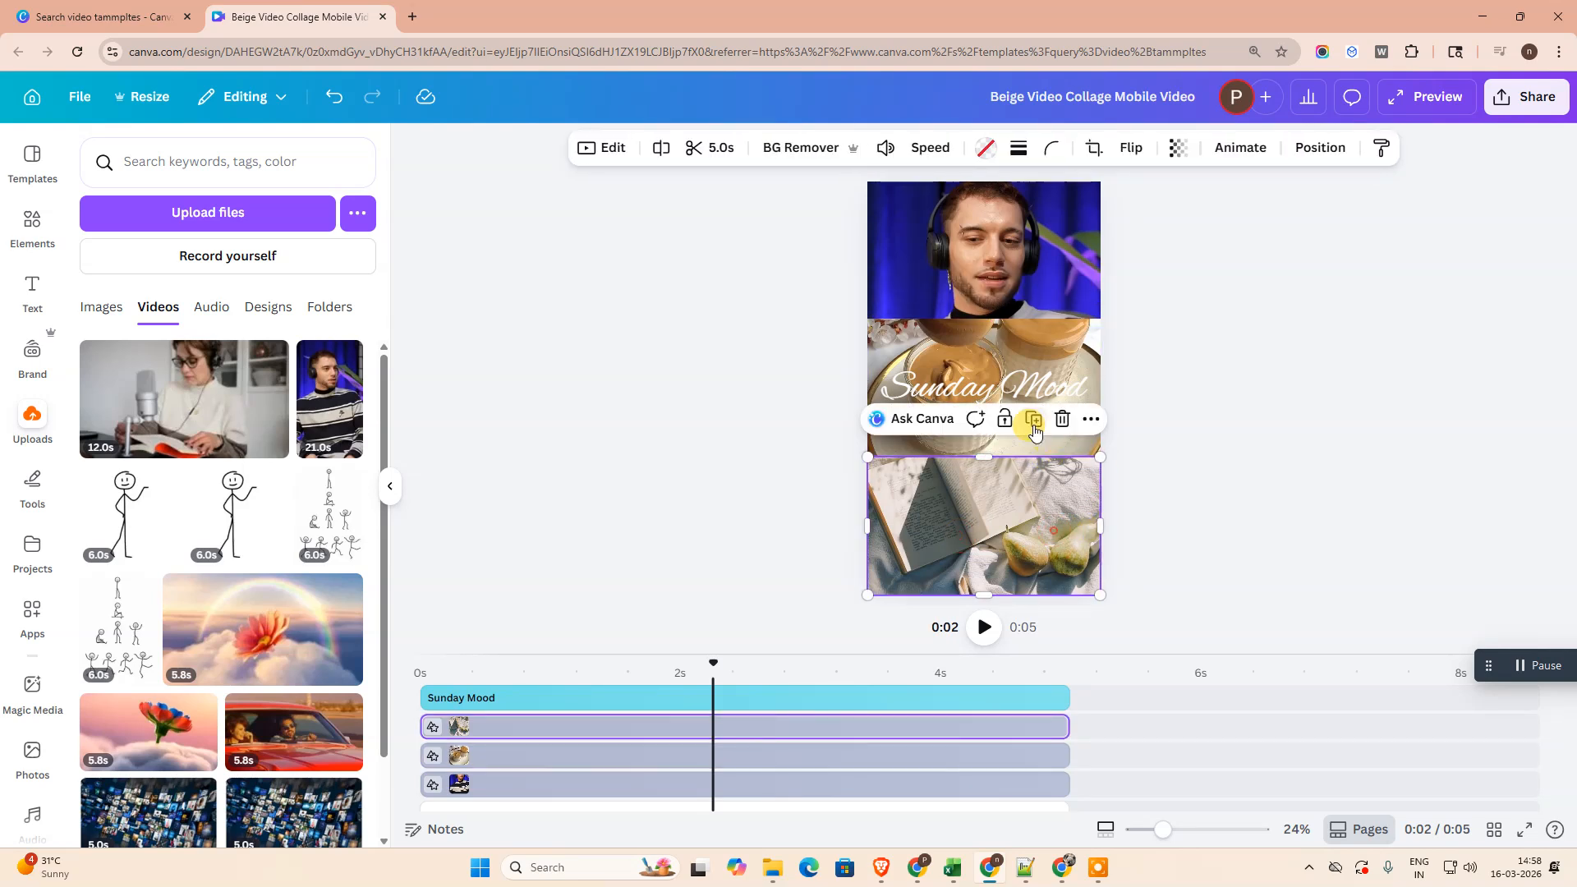
{"action": "right_click", "coordinate": [1043, 536]}
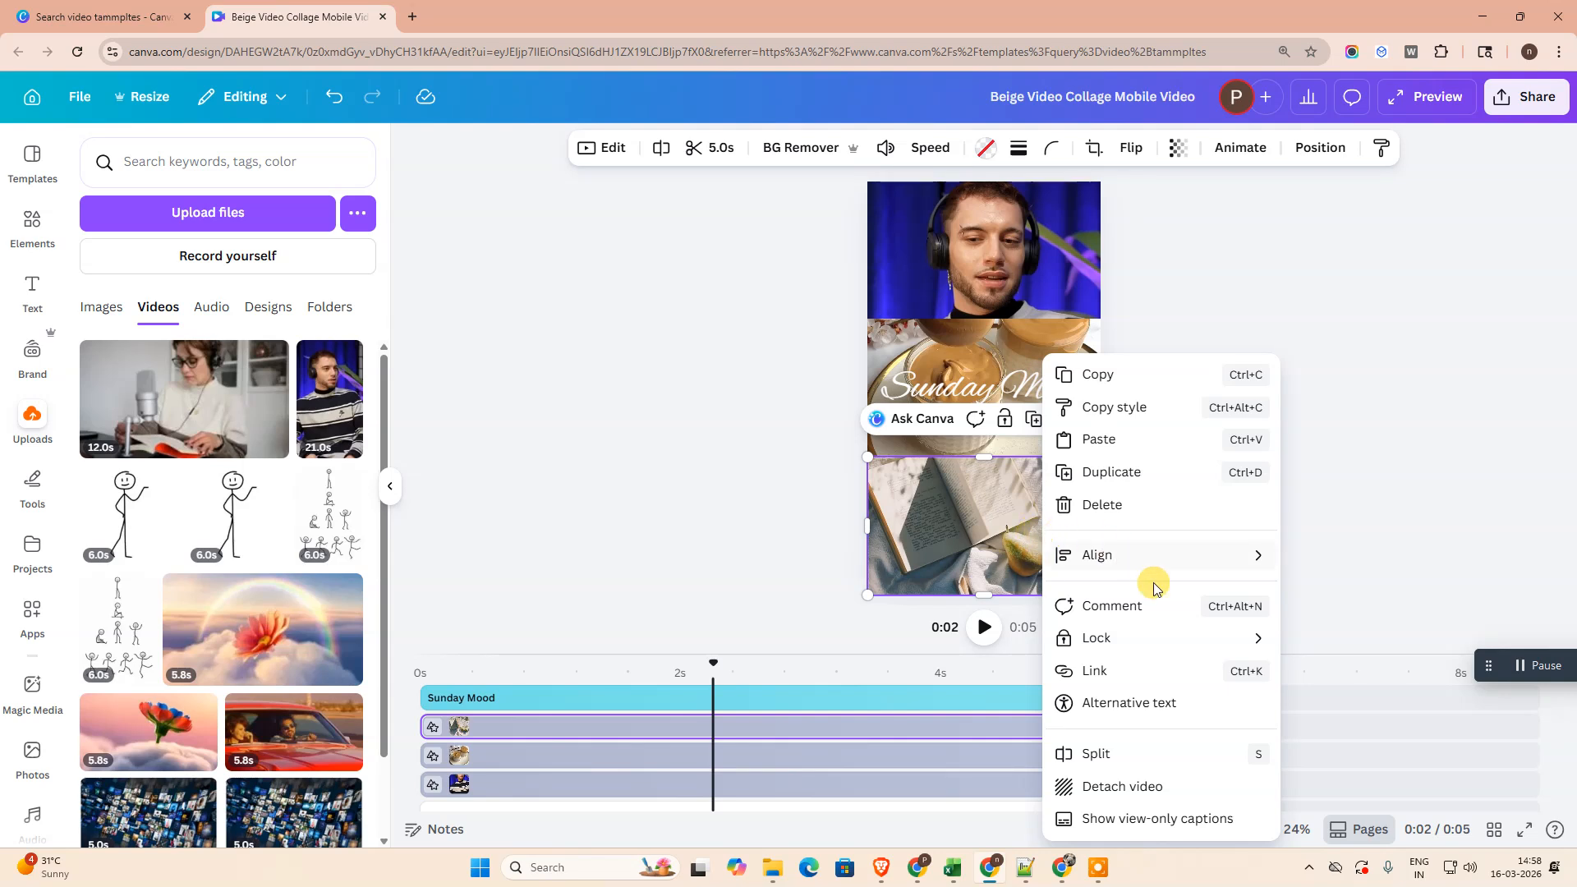
{"action": "left_click", "coordinate": [1143, 787]}
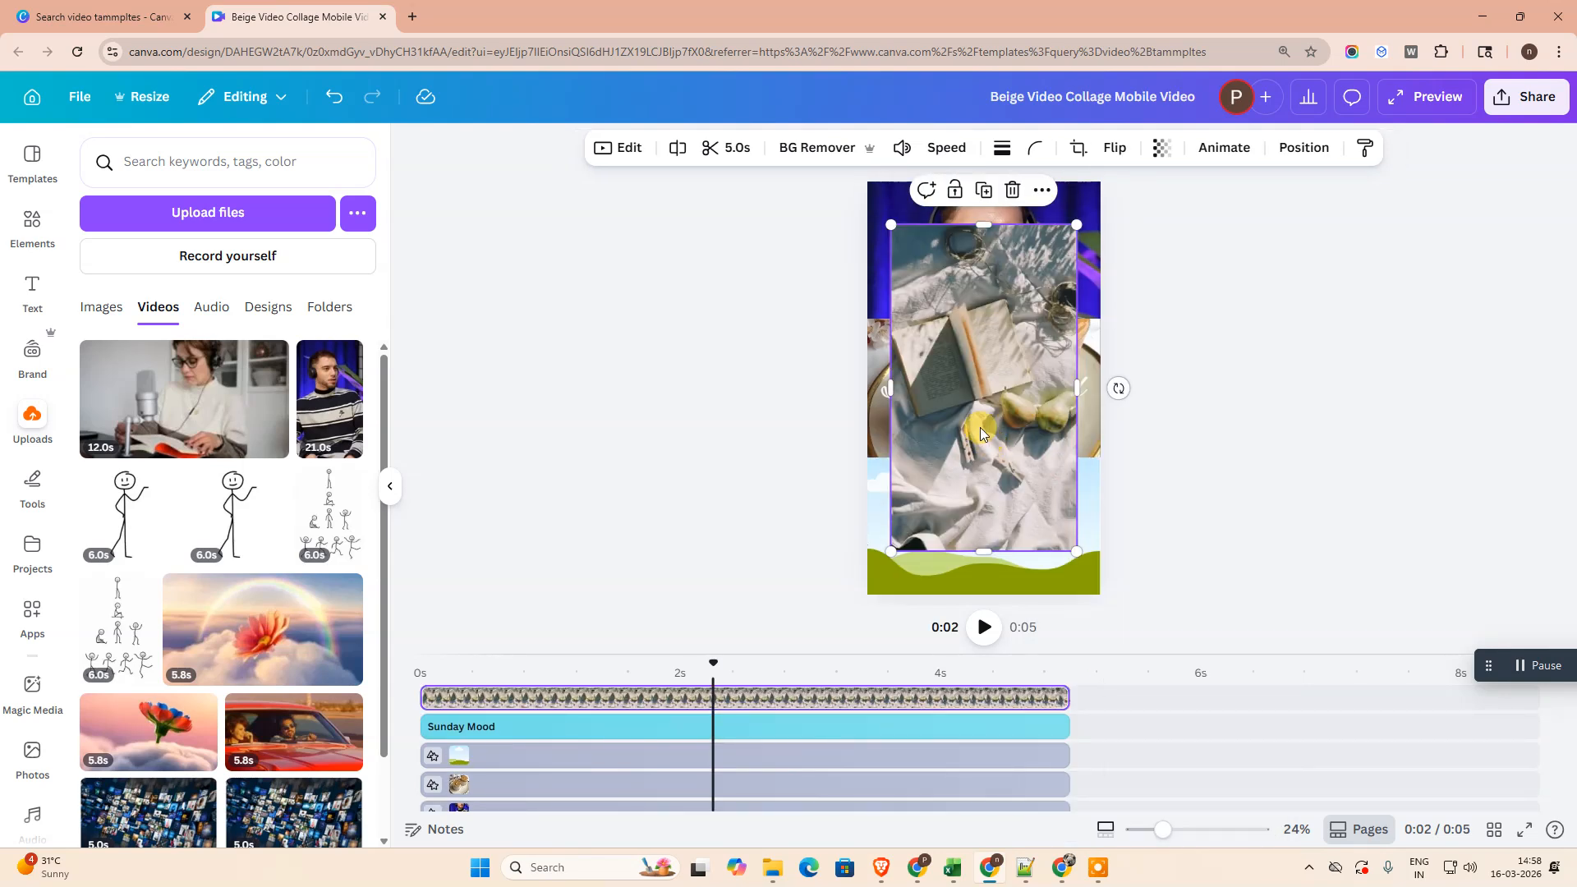
{"action": "left_click", "coordinate": [1013, 191]}
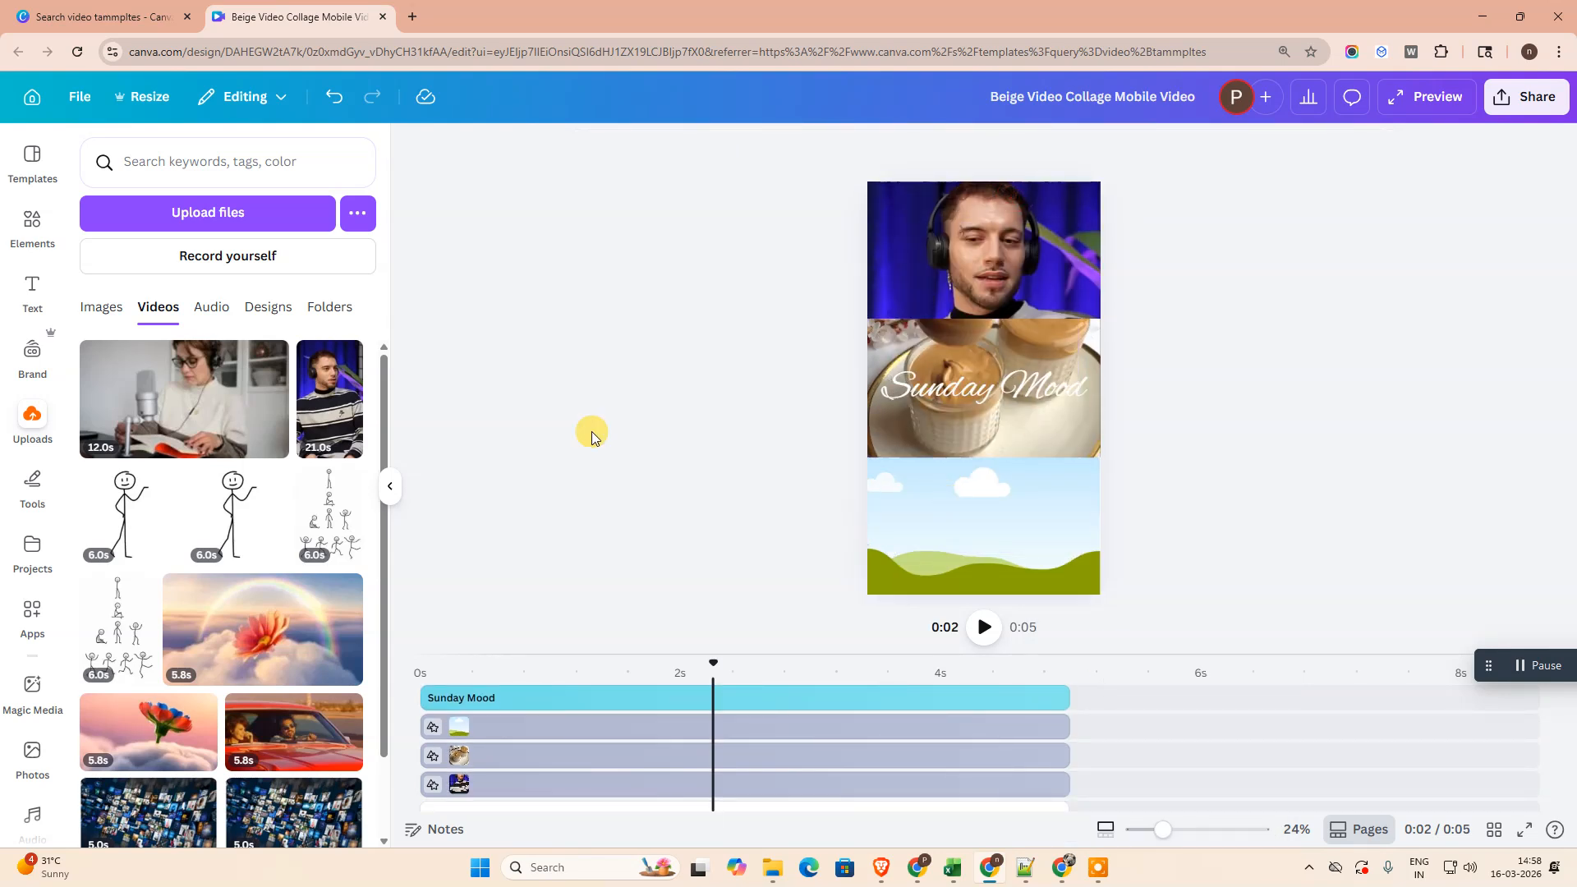
- Search the video elements for "meditation video" and fill the empty bottom frame with the 10.0 s Buddha statue clip
{"action": "left_click", "coordinate": [16, 223]}
{"action": "left_click", "coordinate": [168, 164]}
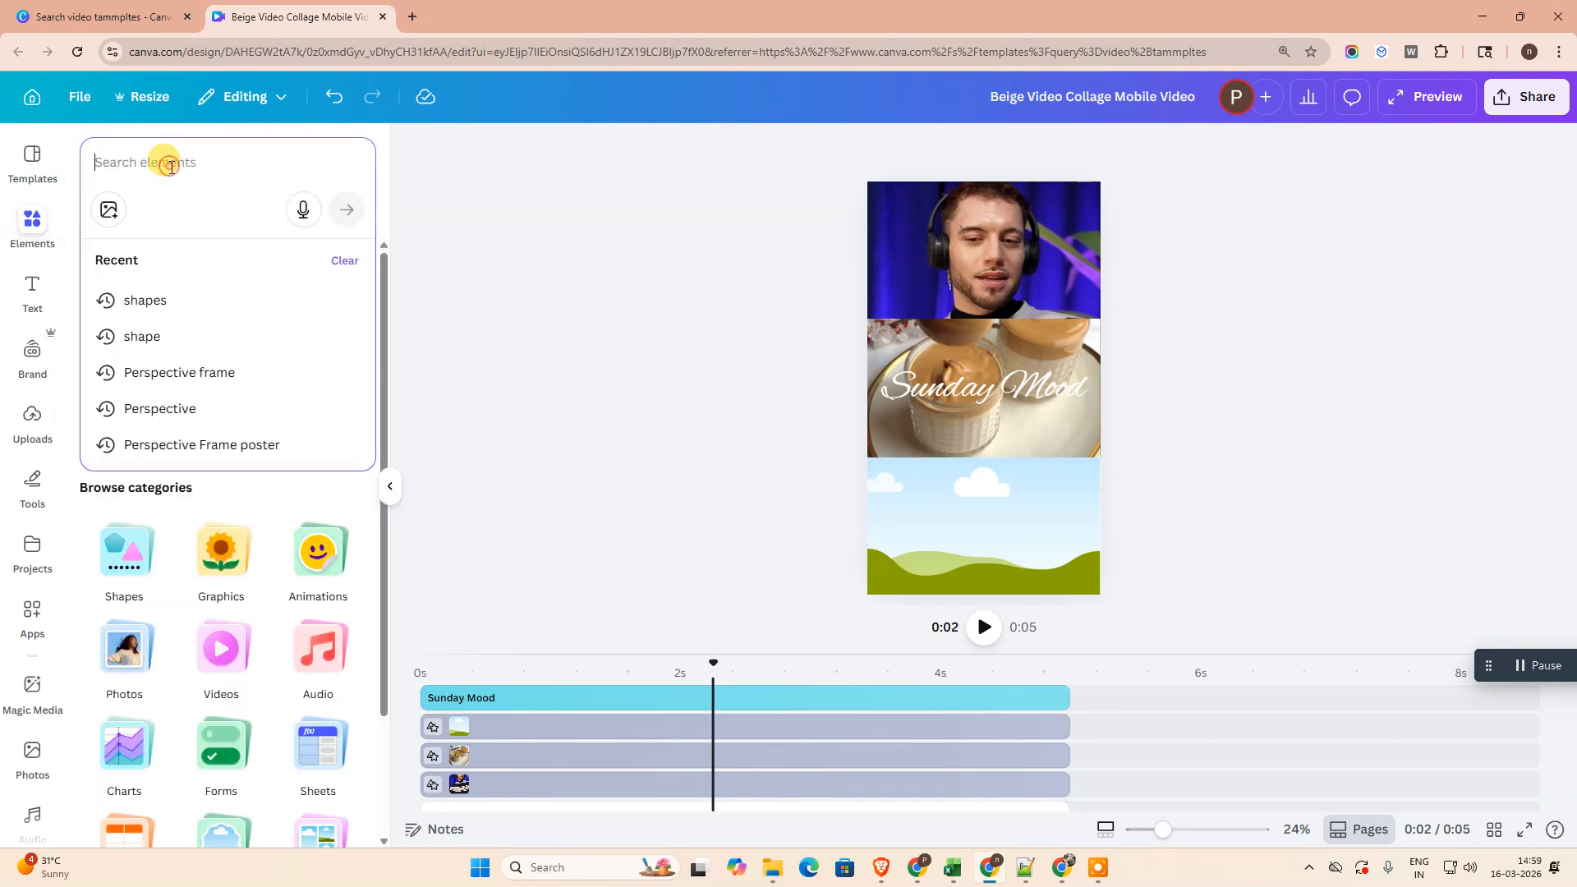
{"action": "scroll", "coordinate": [164, 605], "scroll_direction": "down", "scroll_amount": 1}
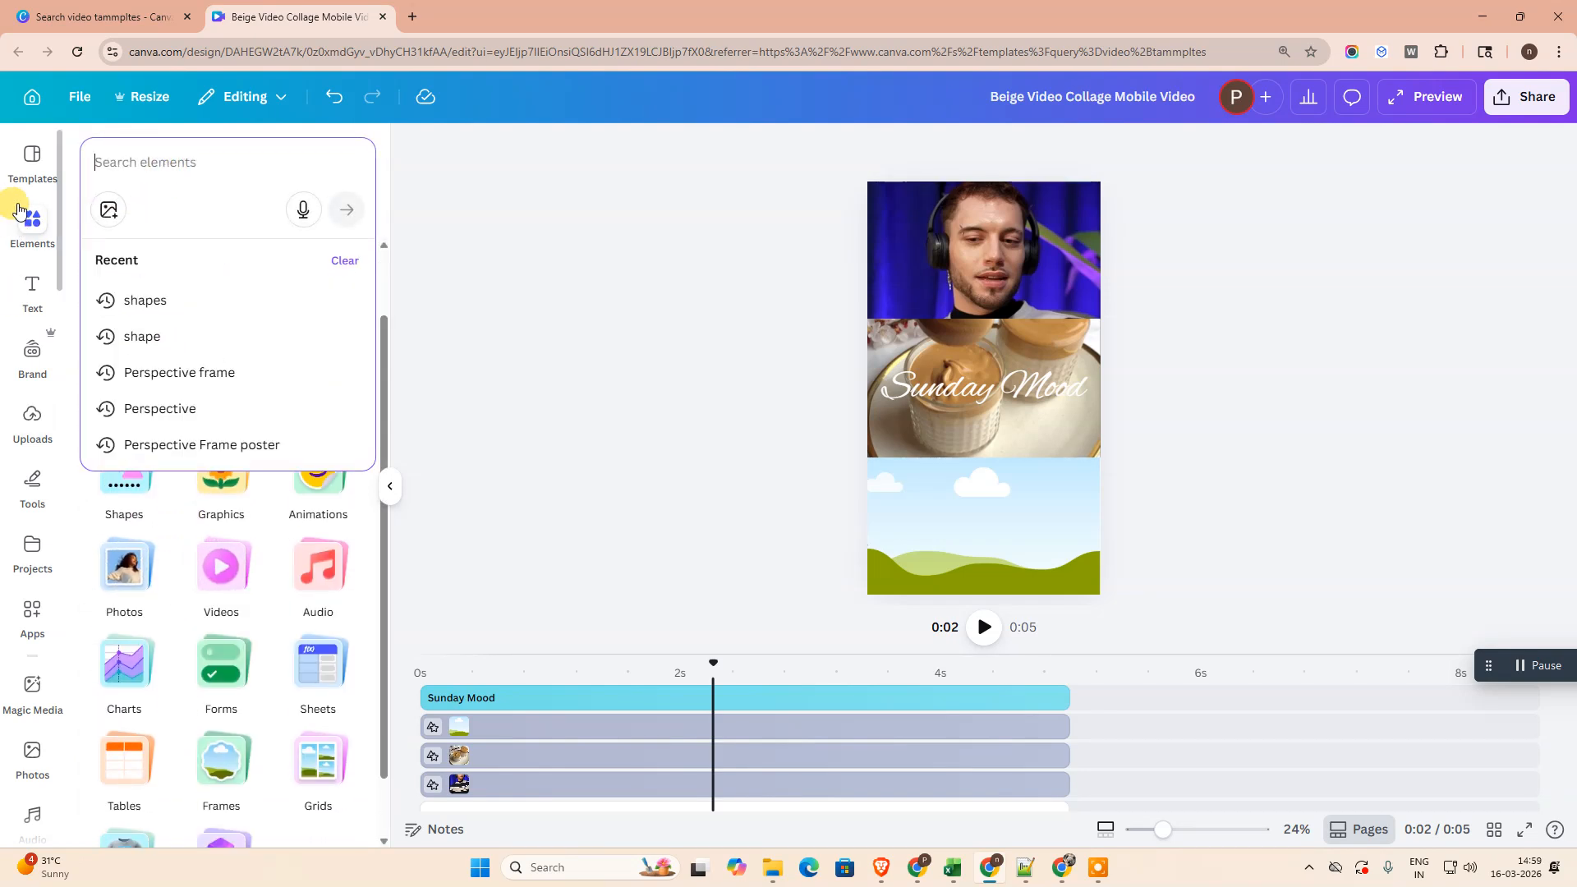
{"action": "left_click", "coordinate": [221, 566]}
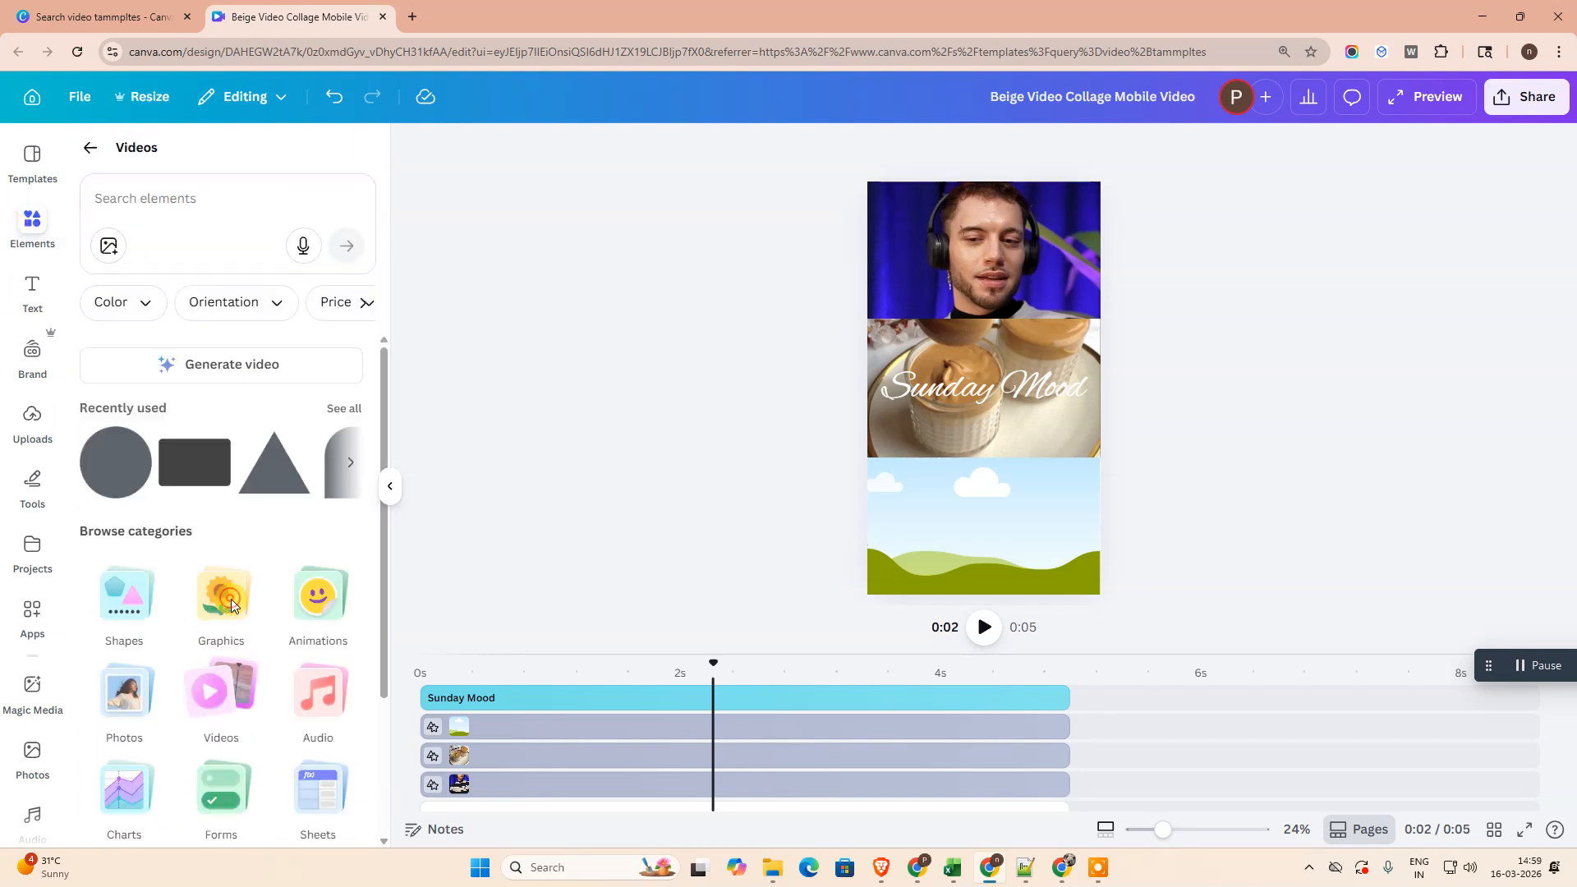
{"action": "left_click", "coordinate": [194, 200]}
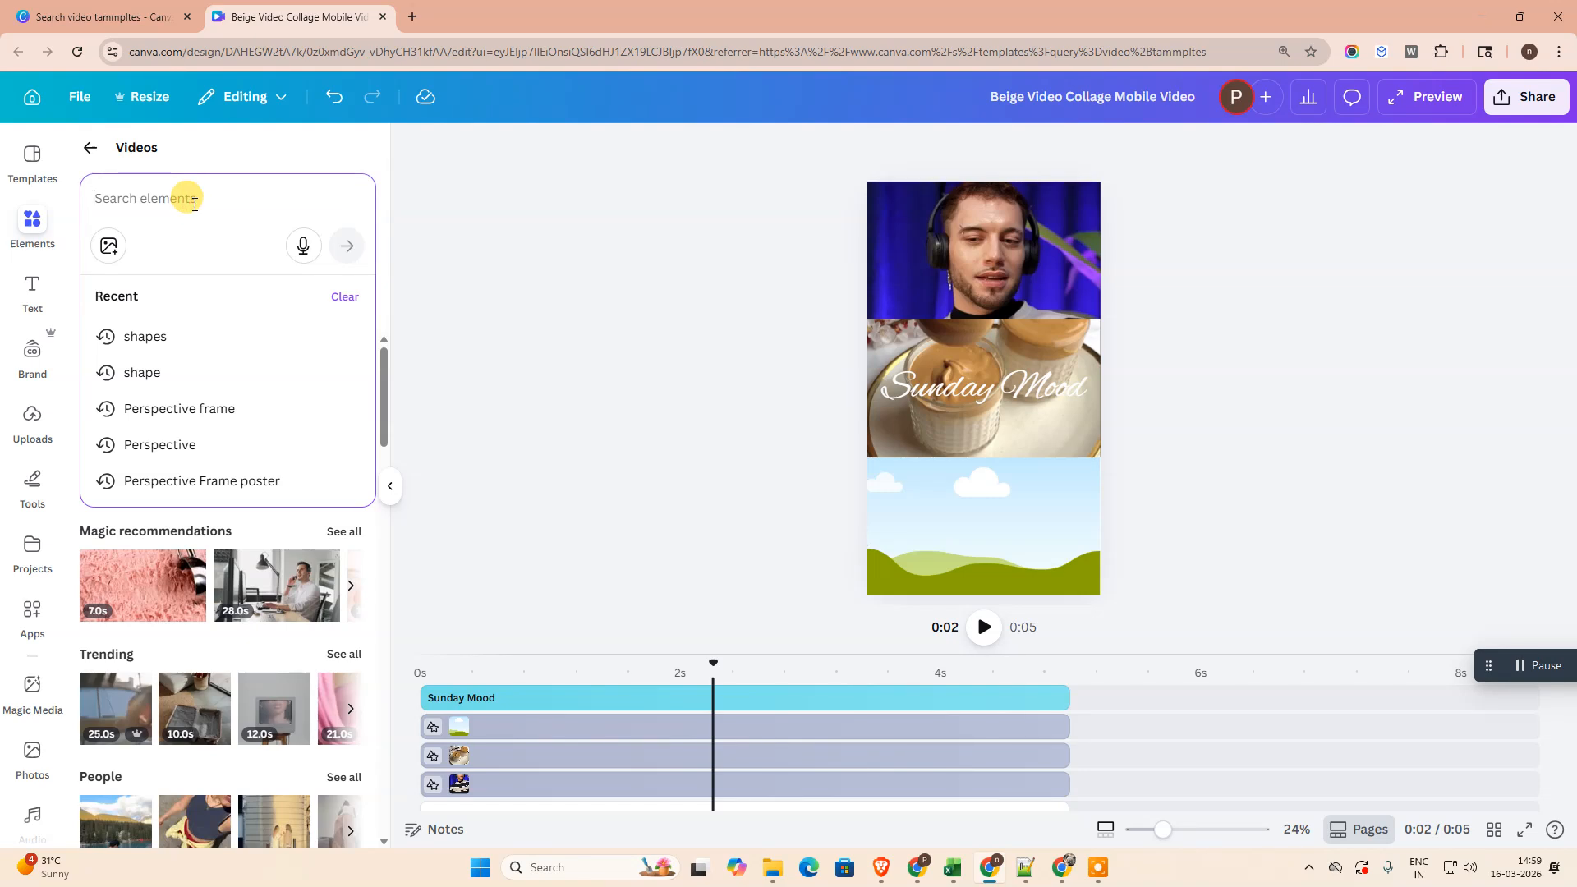
{"action": "type", "text": "meditation video"}
{"action": "key", "text": "Return"}
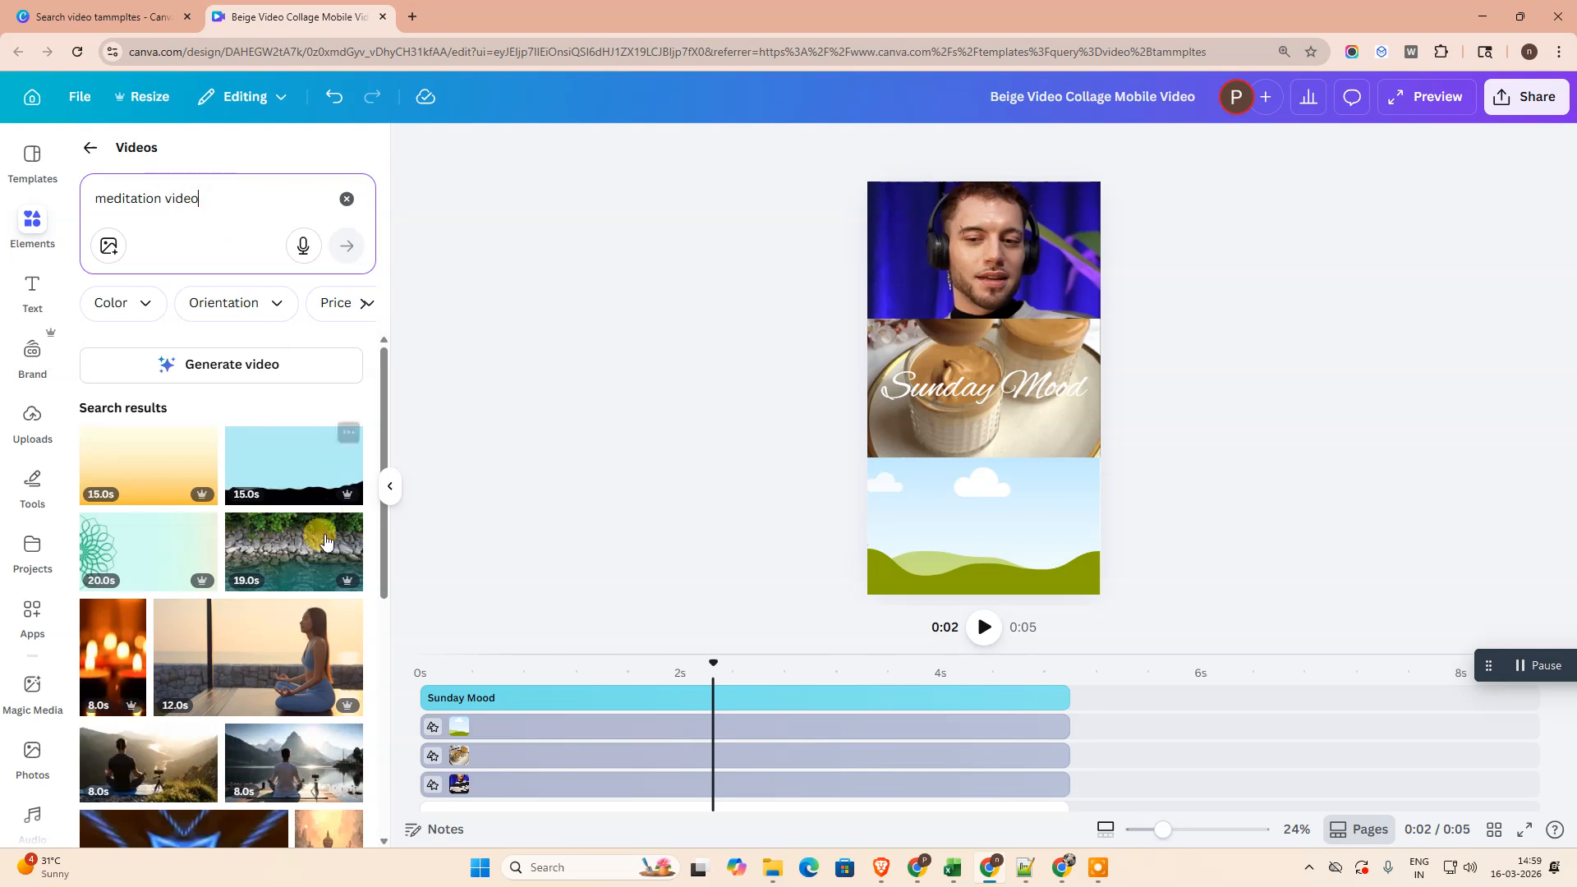
{"action": "scroll", "coordinate": [328, 521], "scroll_direction": "down", "scroll_amount": 4}
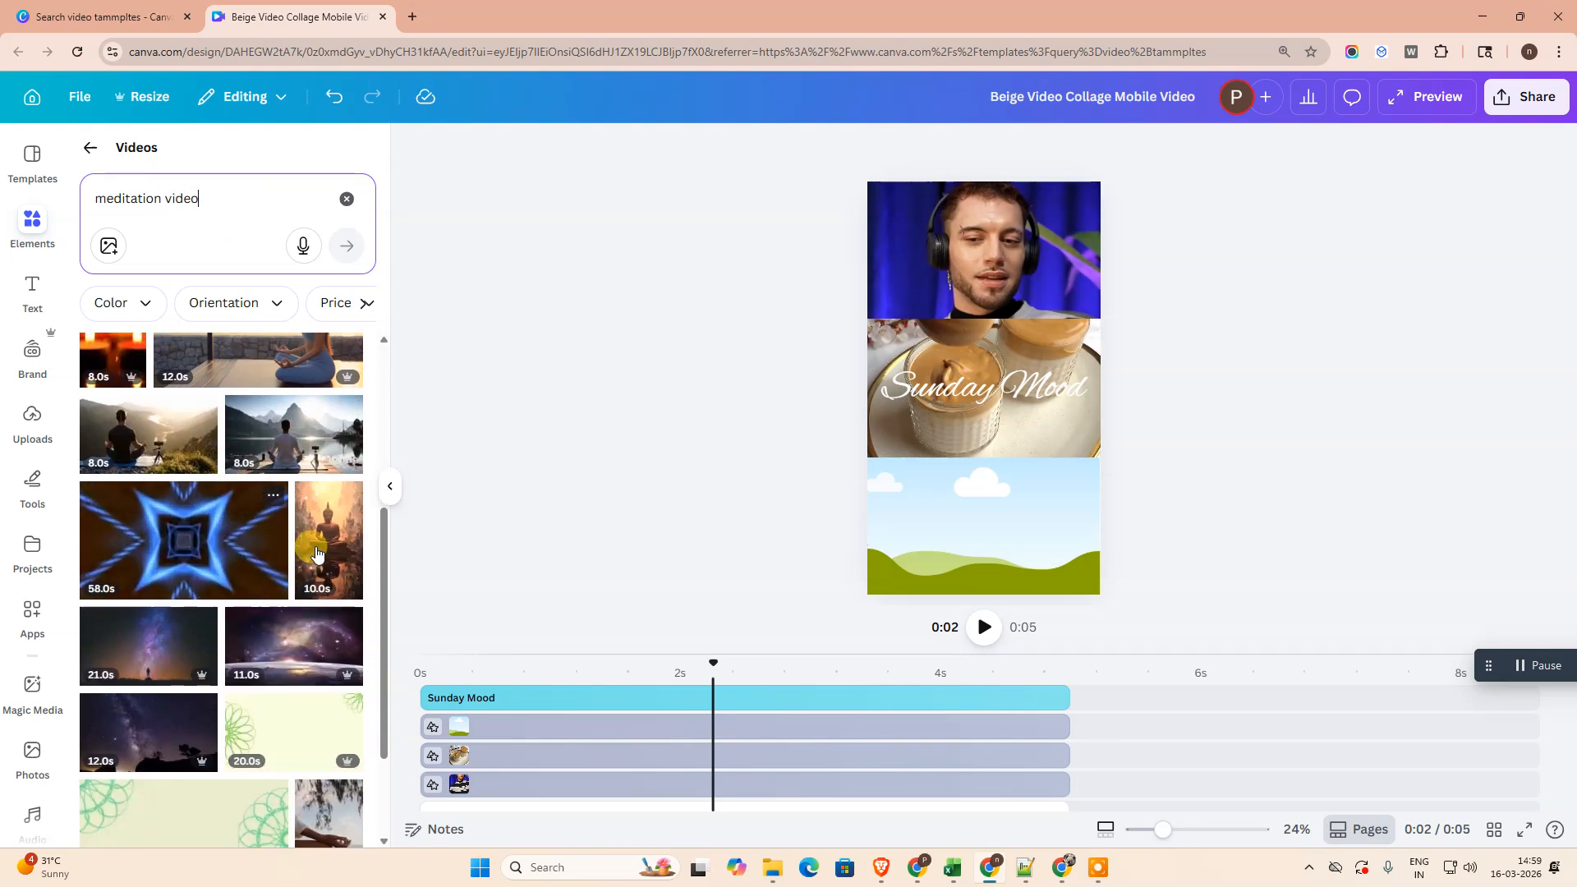
{"action": "left_click_drag", "start_coordinate": [328, 539], "coordinate": [986, 538]}
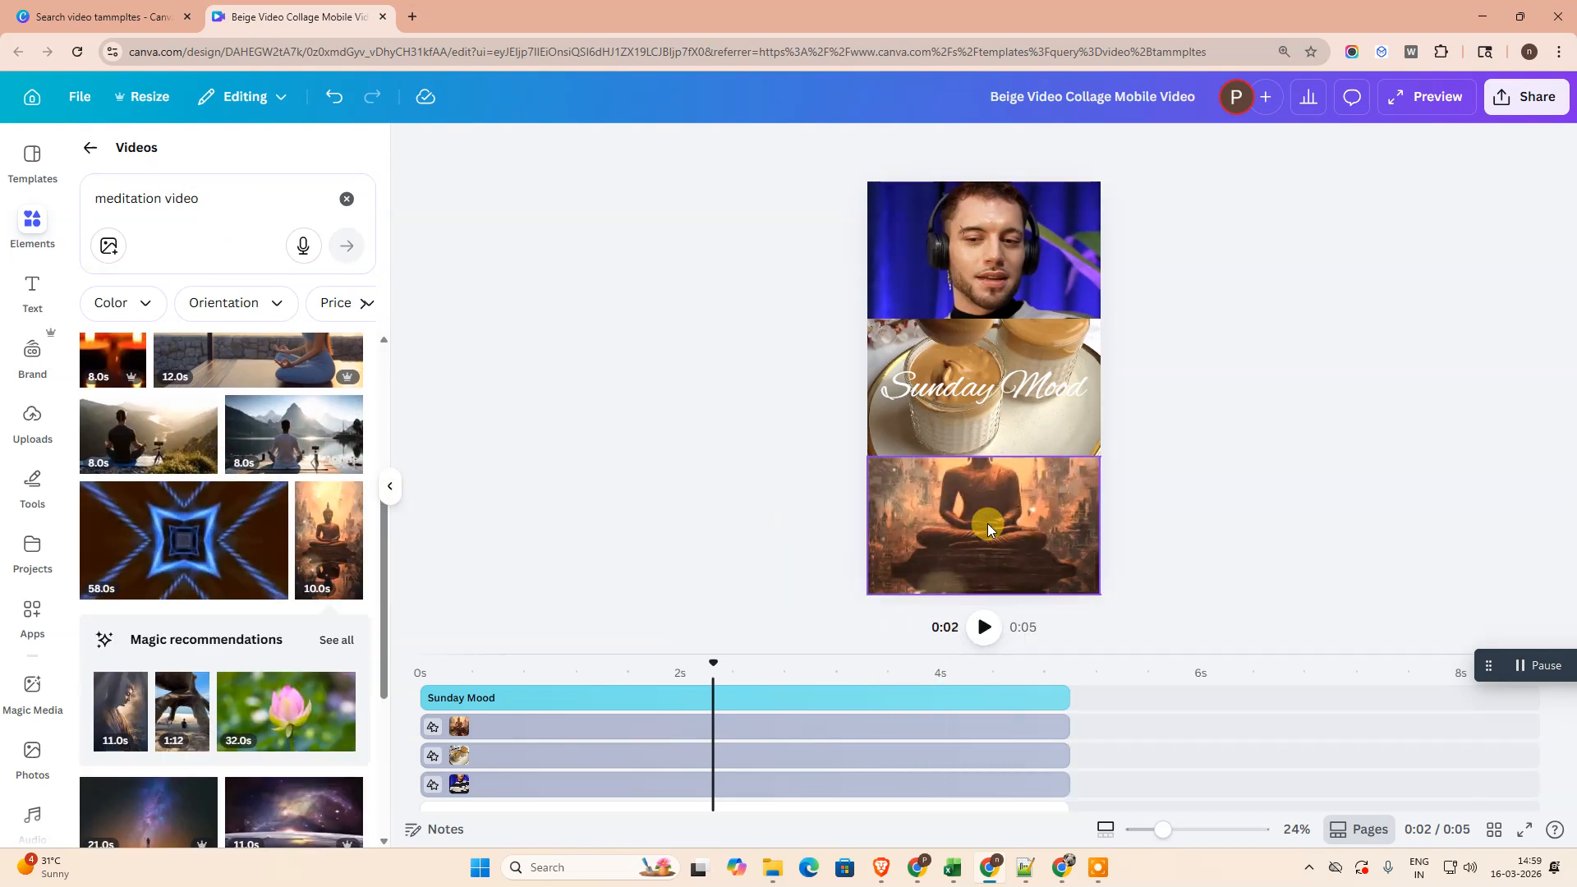
- Reposition the Buddha video within the bottom frame so the statue's head is in view, and preview the collage from the start
{"action": "double_click", "coordinate": [988, 526]}
{"action": "left_click_drag", "start_coordinate": [994, 483], "coordinate": [1002, 568]}
{"action": "left_click", "coordinate": [651, 440]}
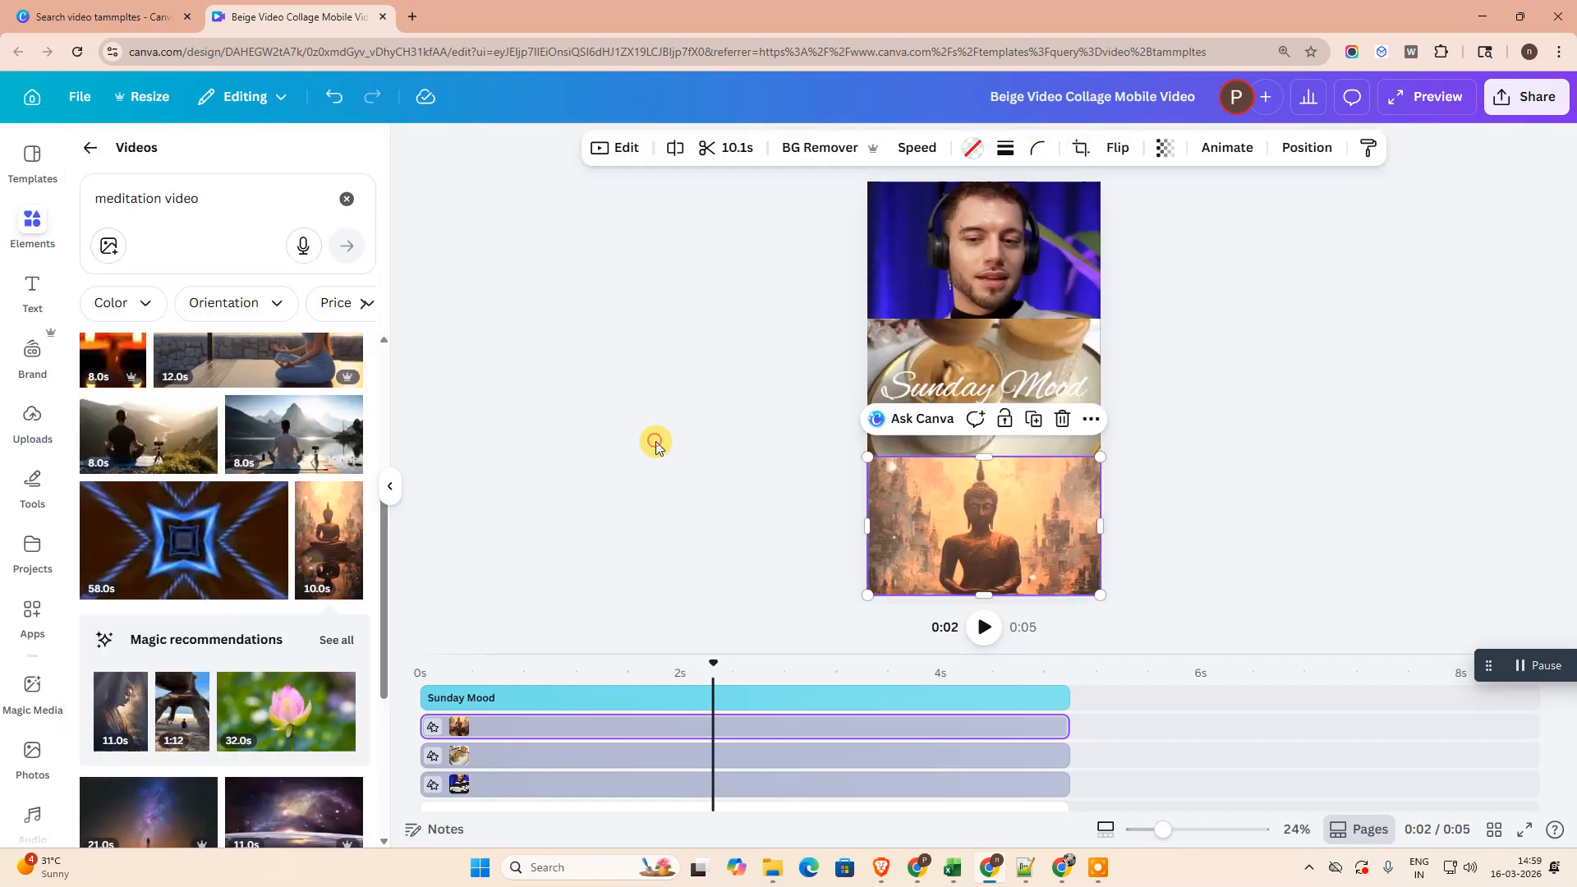
{"action": "left_click_drag", "start_coordinate": [712, 662], "coordinate": [360, 646]}
{"action": "left_click", "coordinate": [986, 628]}
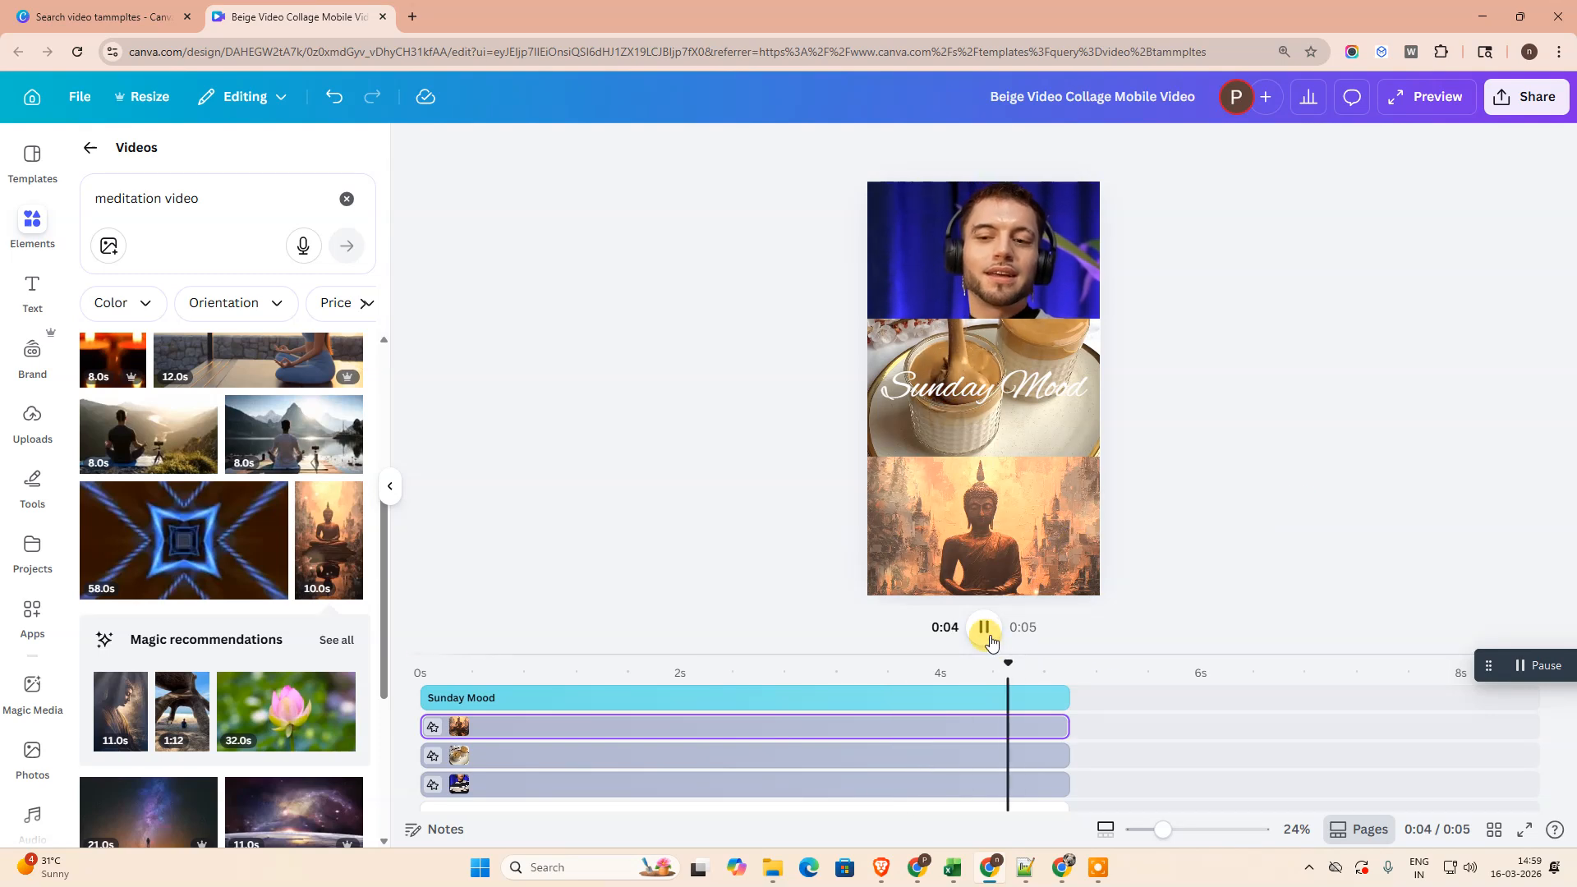
- Close the collage design's browser tab and dismiss the template preview on the template search page
{"action": "left_click", "coordinate": [99, 17]}
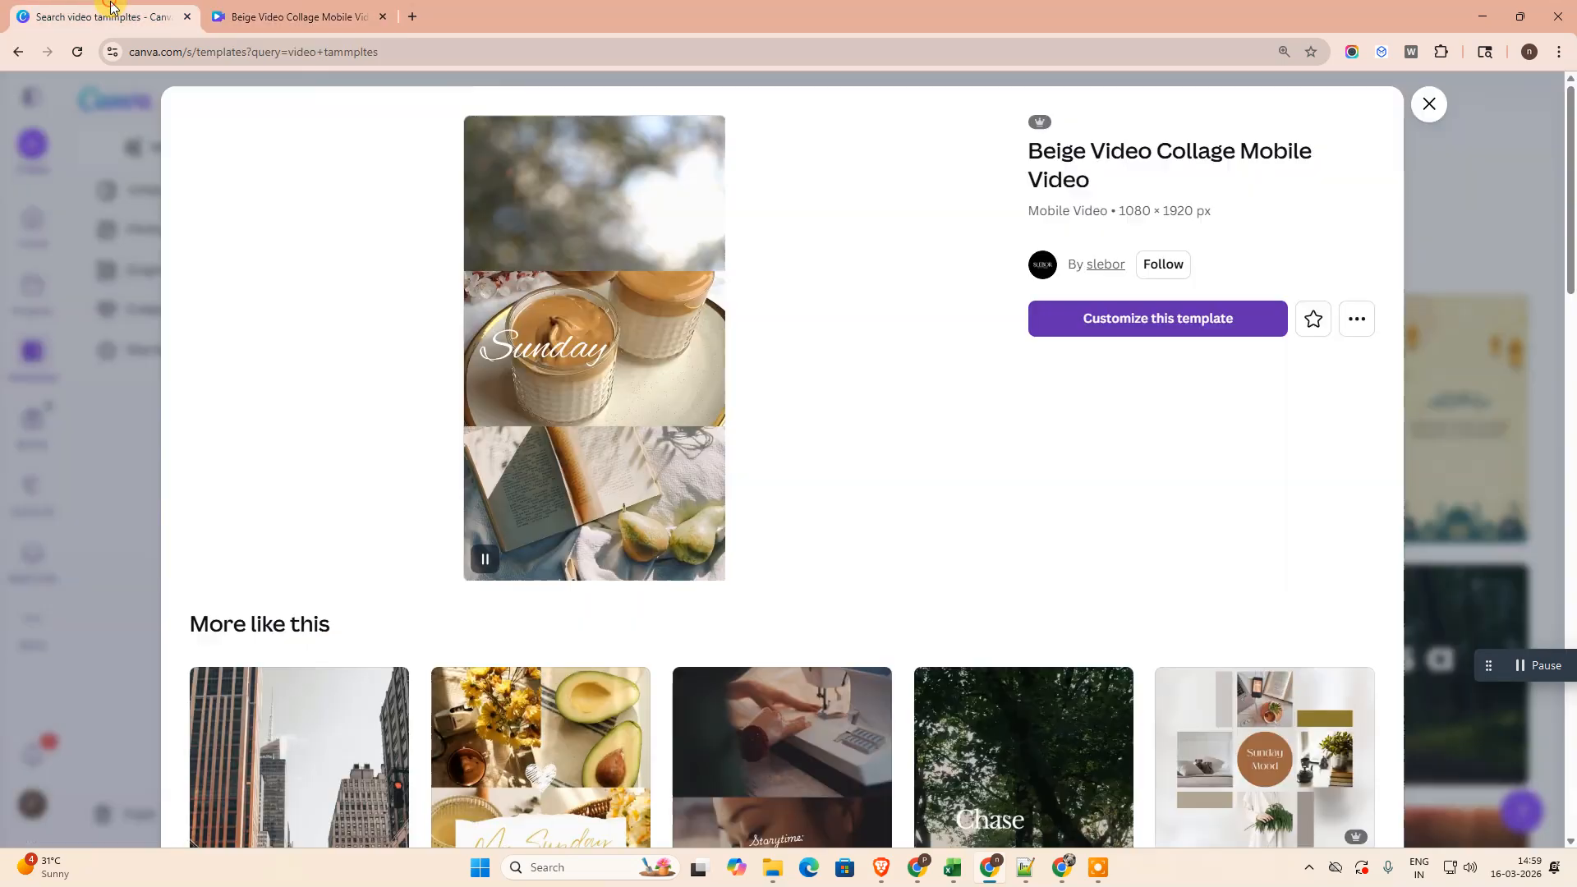
{"action": "left_click", "coordinate": [383, 17]}
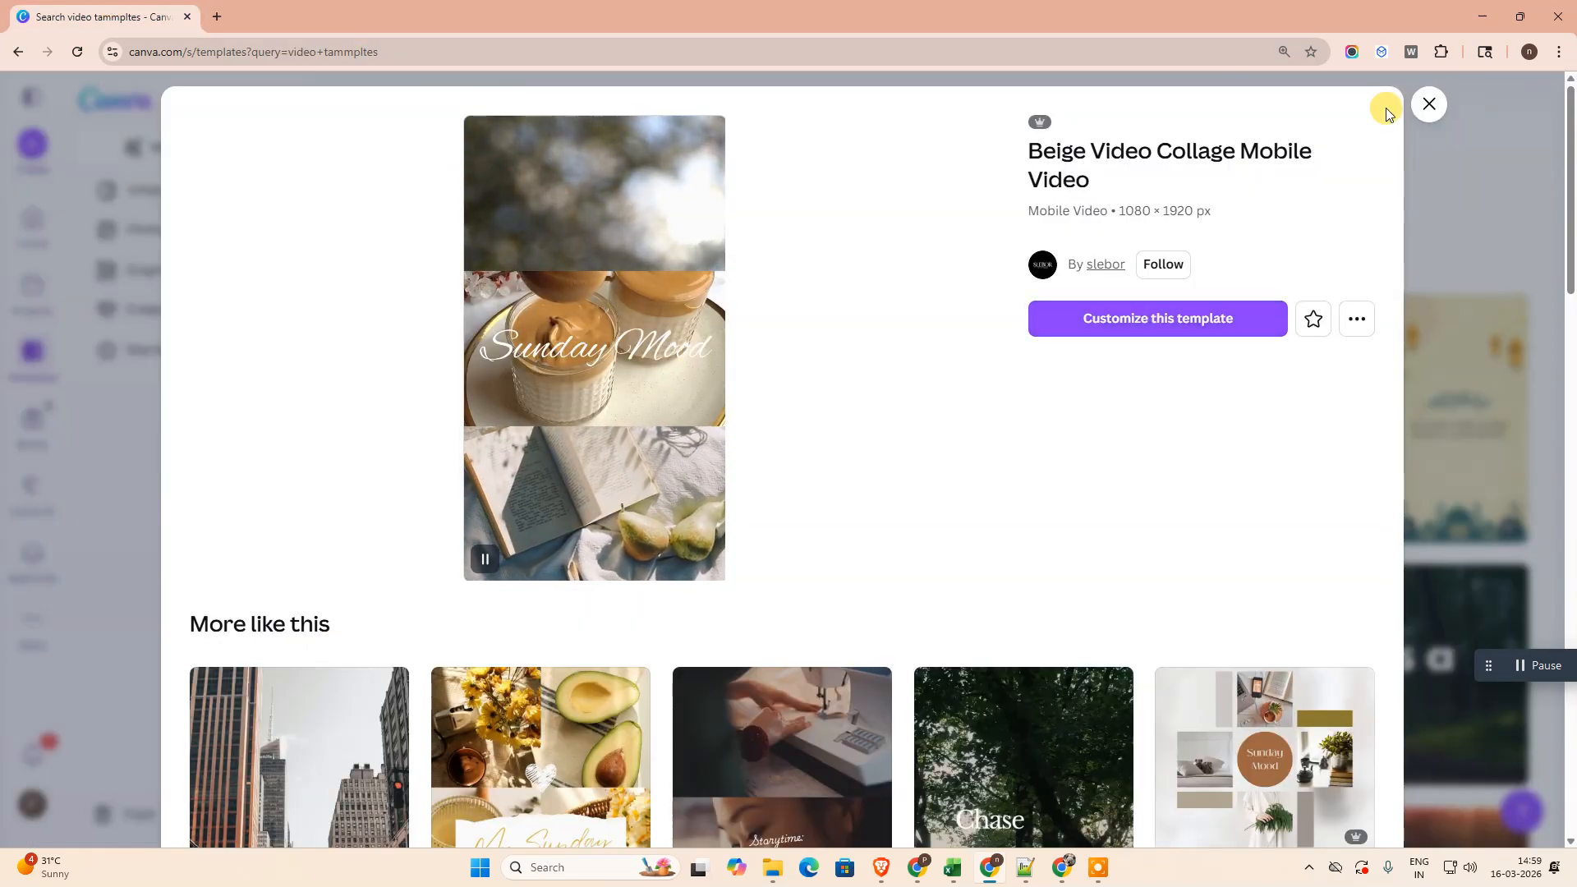
{"action": "left_click", "coordinate": [1459, 109]}
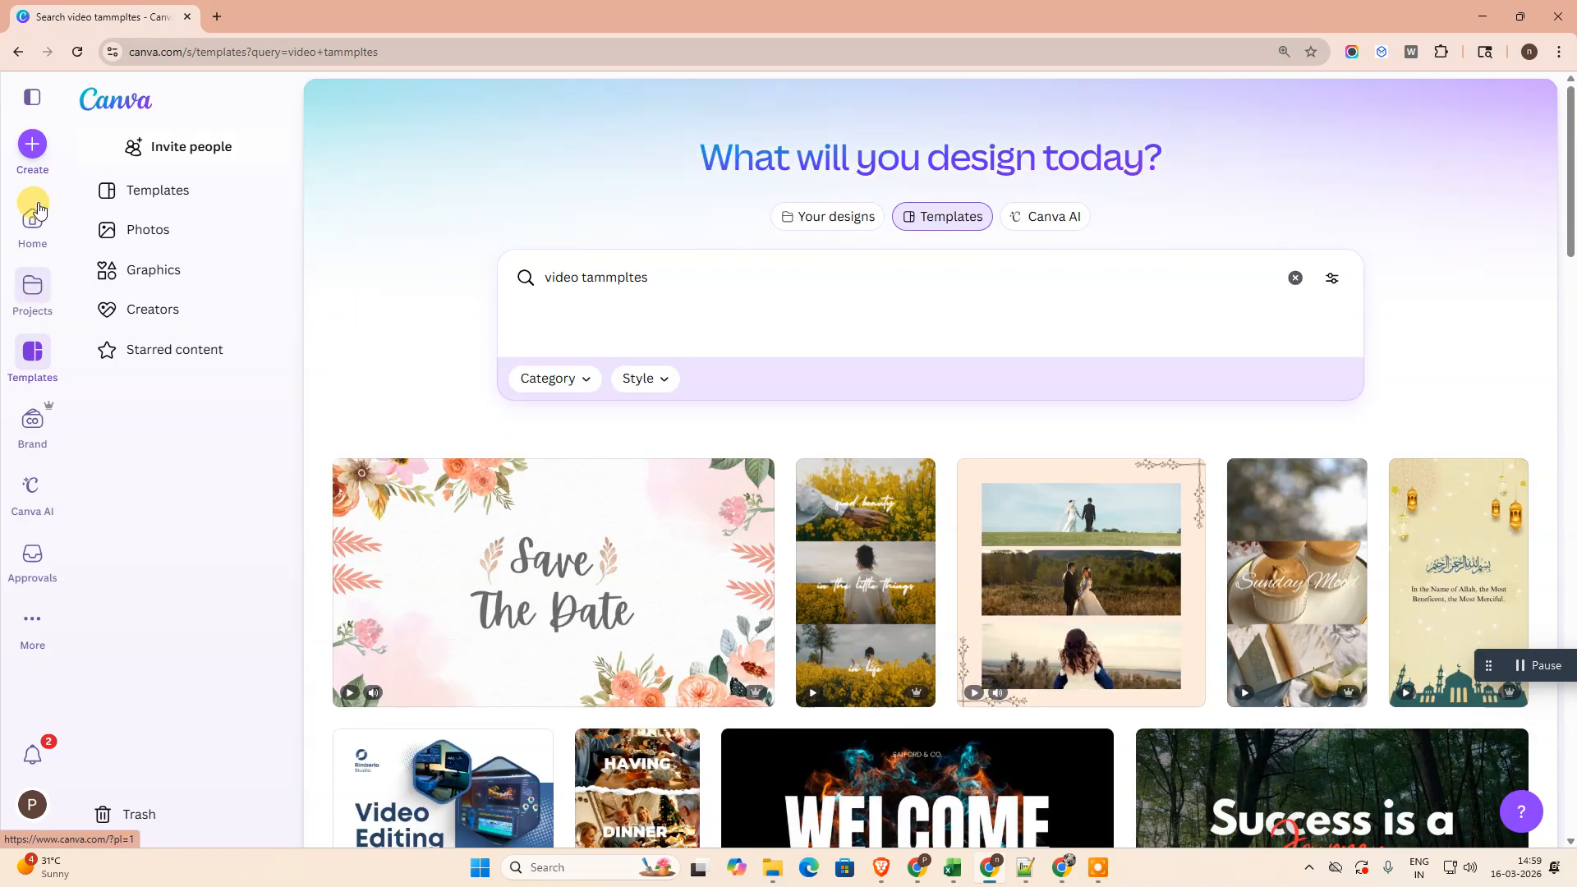
- Create a new blank YouTube Video design at 1920 × 1080 px and dismiss the Canva Pro expiry notice
{"action": "left_click", "coordinate": [37, 146]}
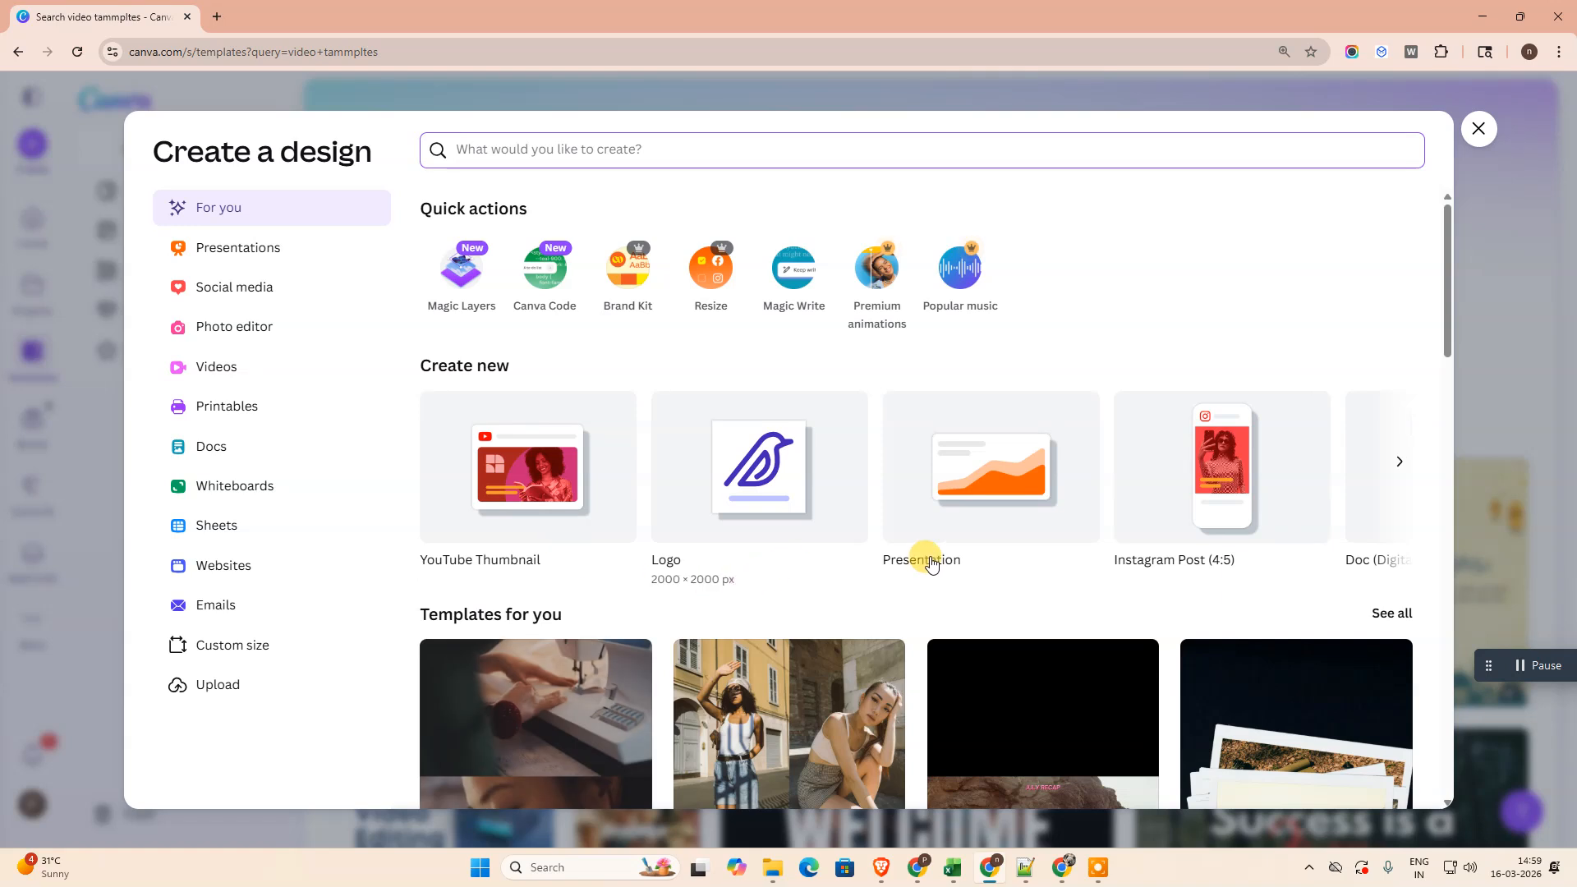
{"action": "left_click", "coordinate": [220, 366]}
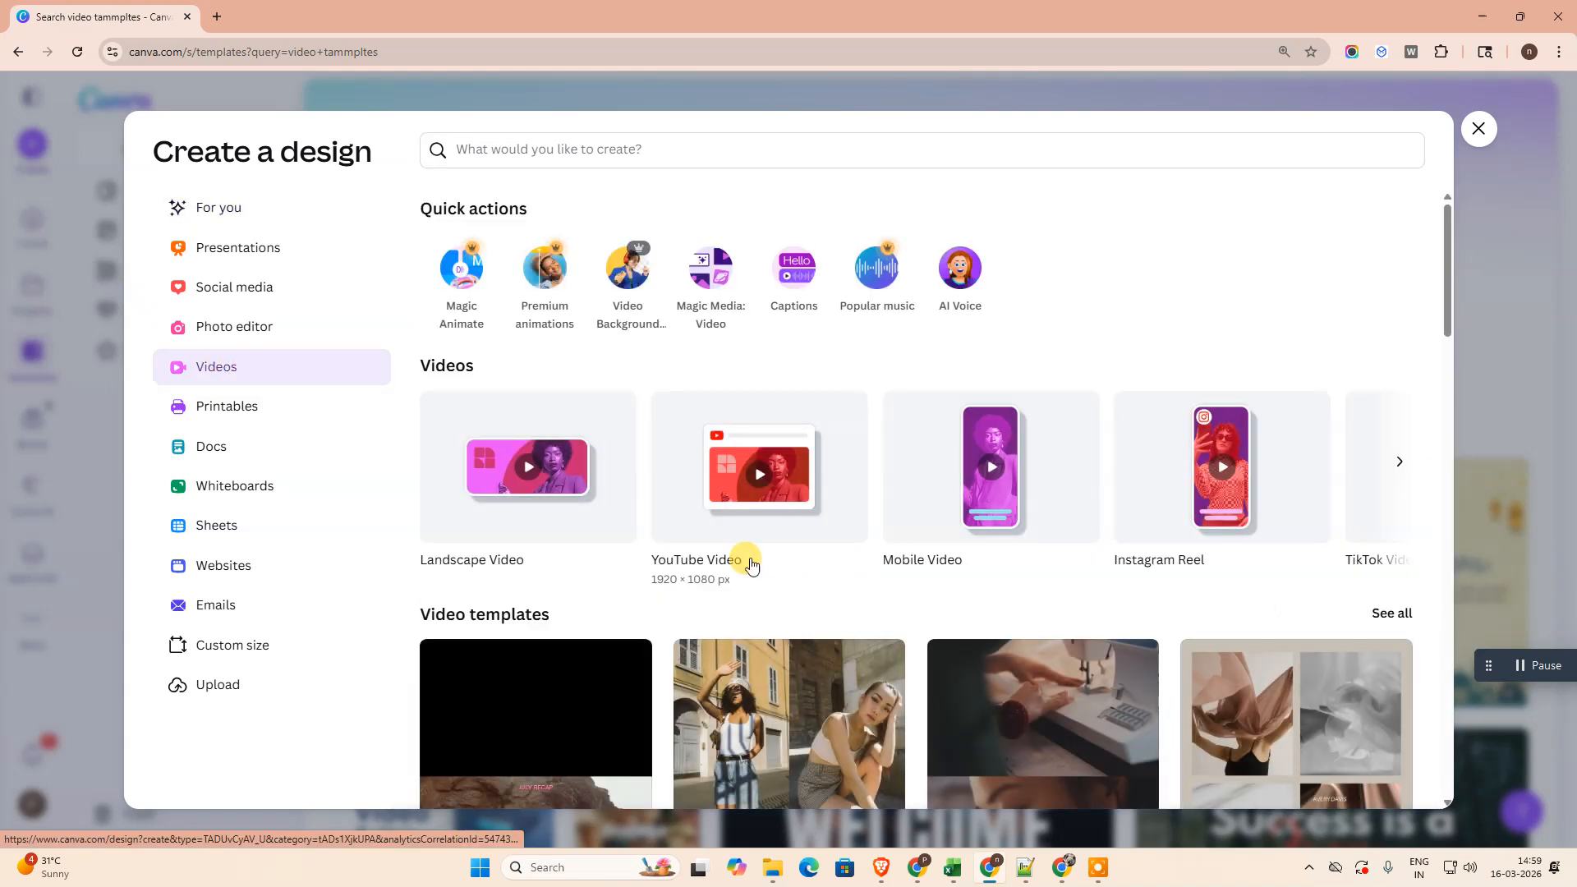
{"action": "left_click", "coordinate": [738, 517]}
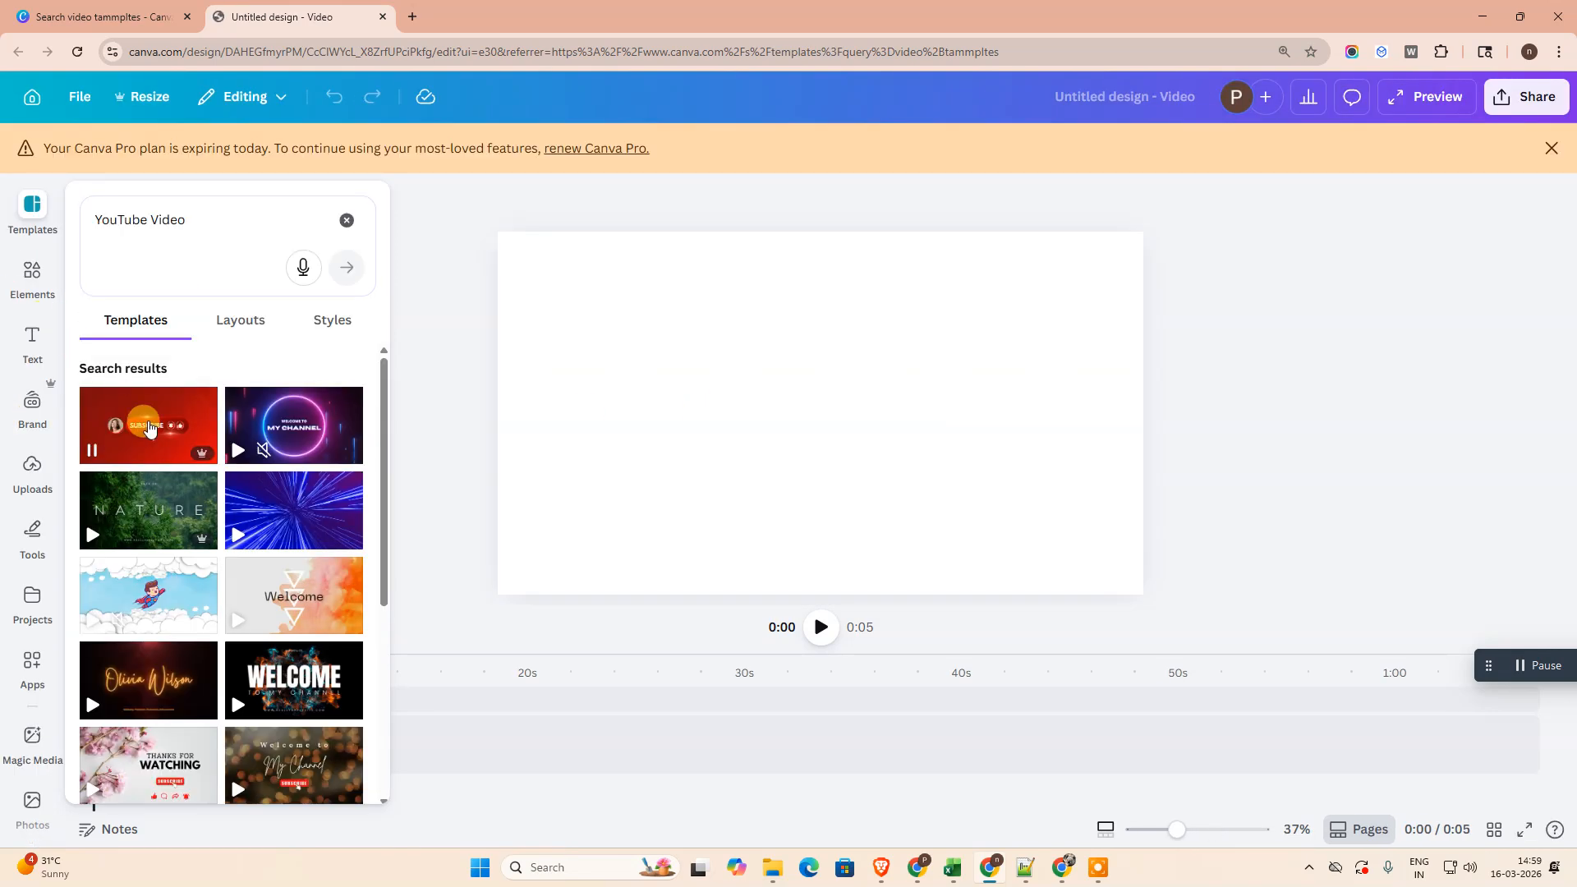
{"action": "left_click", "coordinate": [1552, 148]}
- Add the 32.0 s pink lotus video from the recommended video elements to the blank design
{"action": "left_click", "coordinate": [31, 222]}
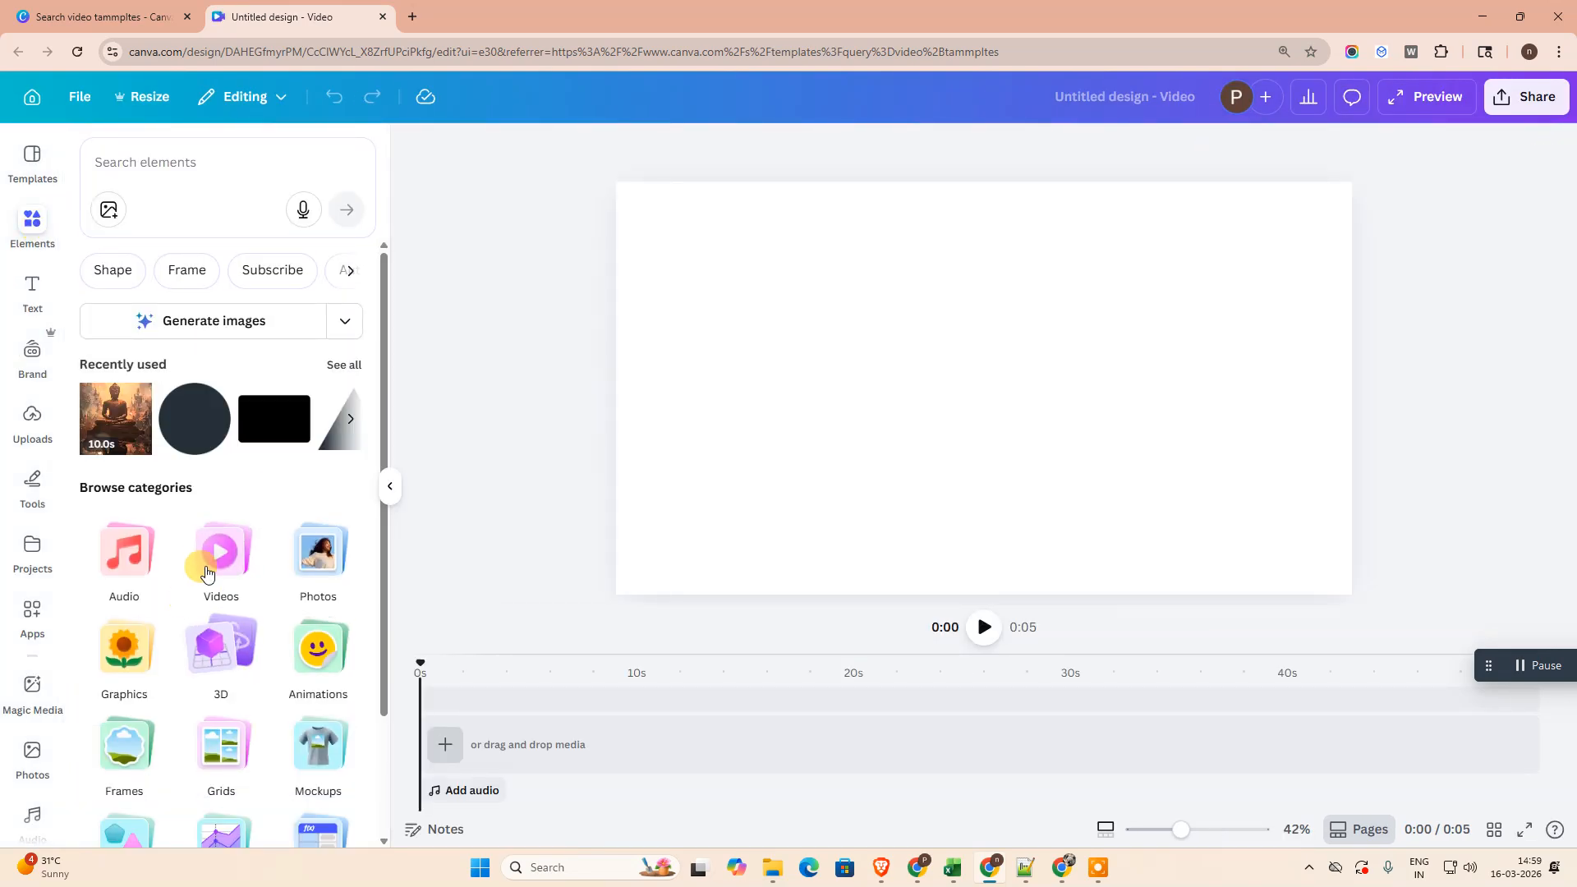
{"action": "left_click", "coordinate": [206, 572]}
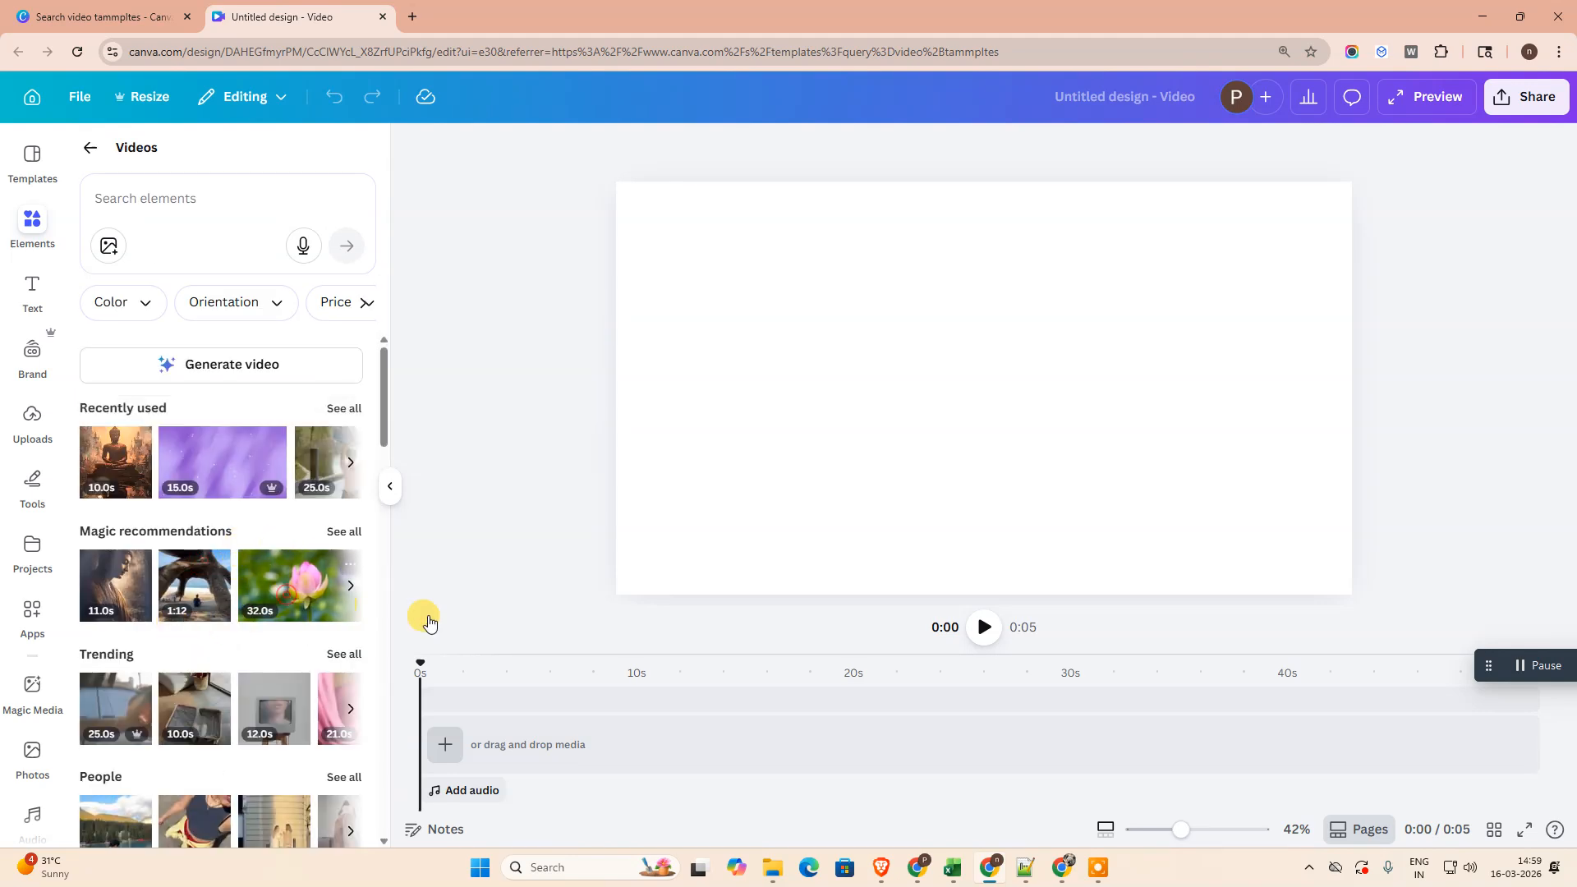
{"action": "left_click", "coordinate": [346, 611]}
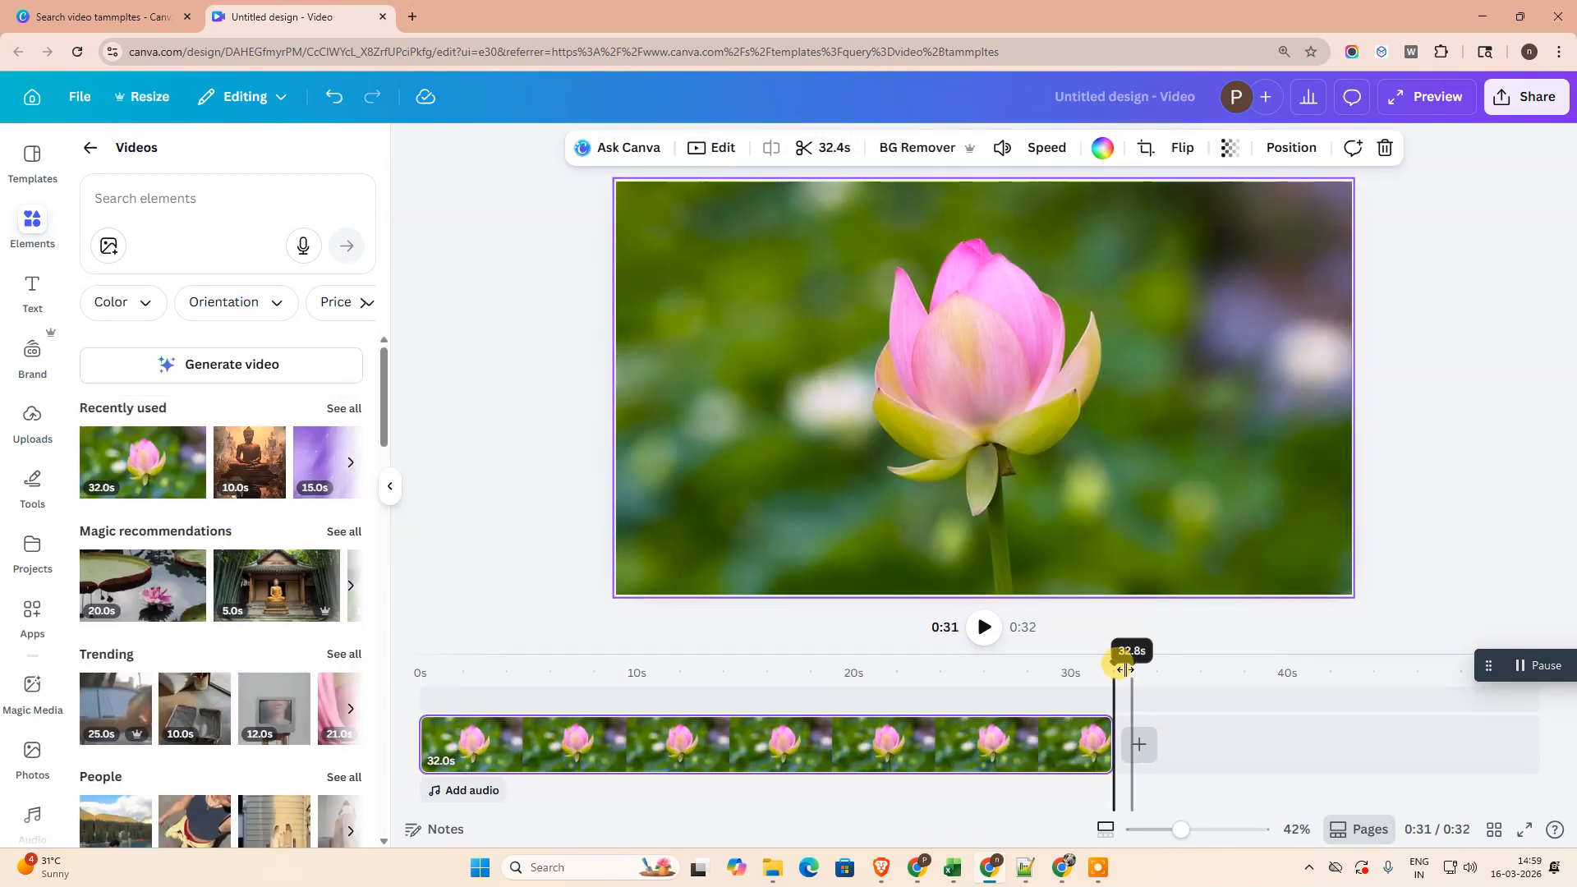
- Add a default heading at about 0:26 on the timeline and move it to the lower middle of the frame
{"action": "left_click_drag", "start_coordinate": [1117, 664], "coordinate": [977, 675]}
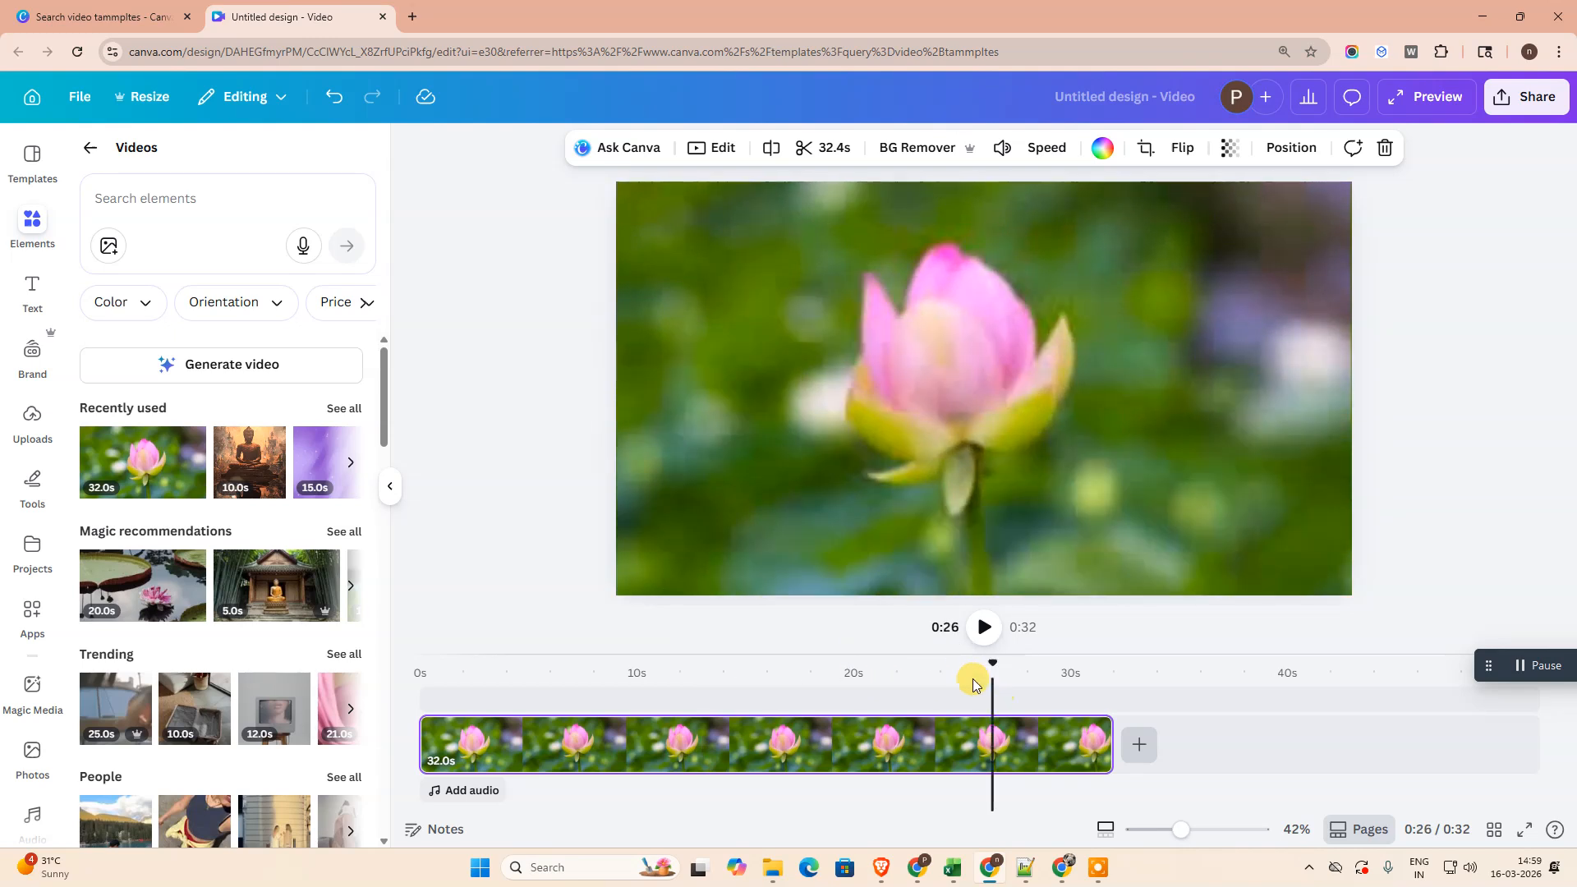
{"action": "left_click", "coordinate": [32, 289]}
{"action": "left_click", "coordinate": [230, 443]}
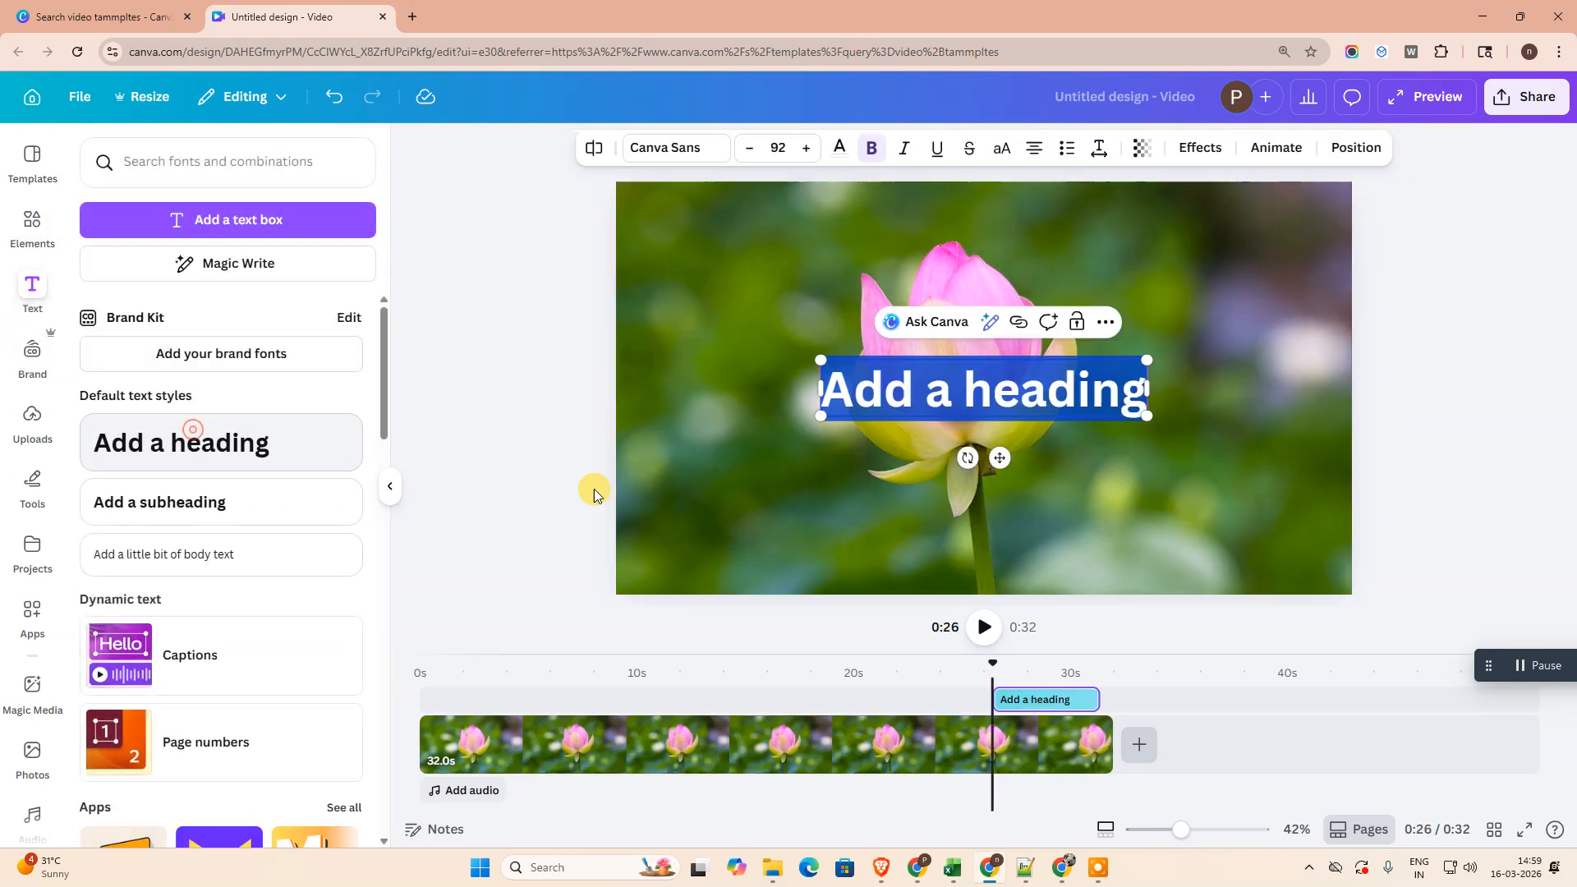
{"action": "left_click_drag", "start_coordinate": [977, 387], "coordinate": [992, 525]}
- Replace the heading's placeholder text with "netcast"
{"action": "double_click", "coordinate": [992, 525]}
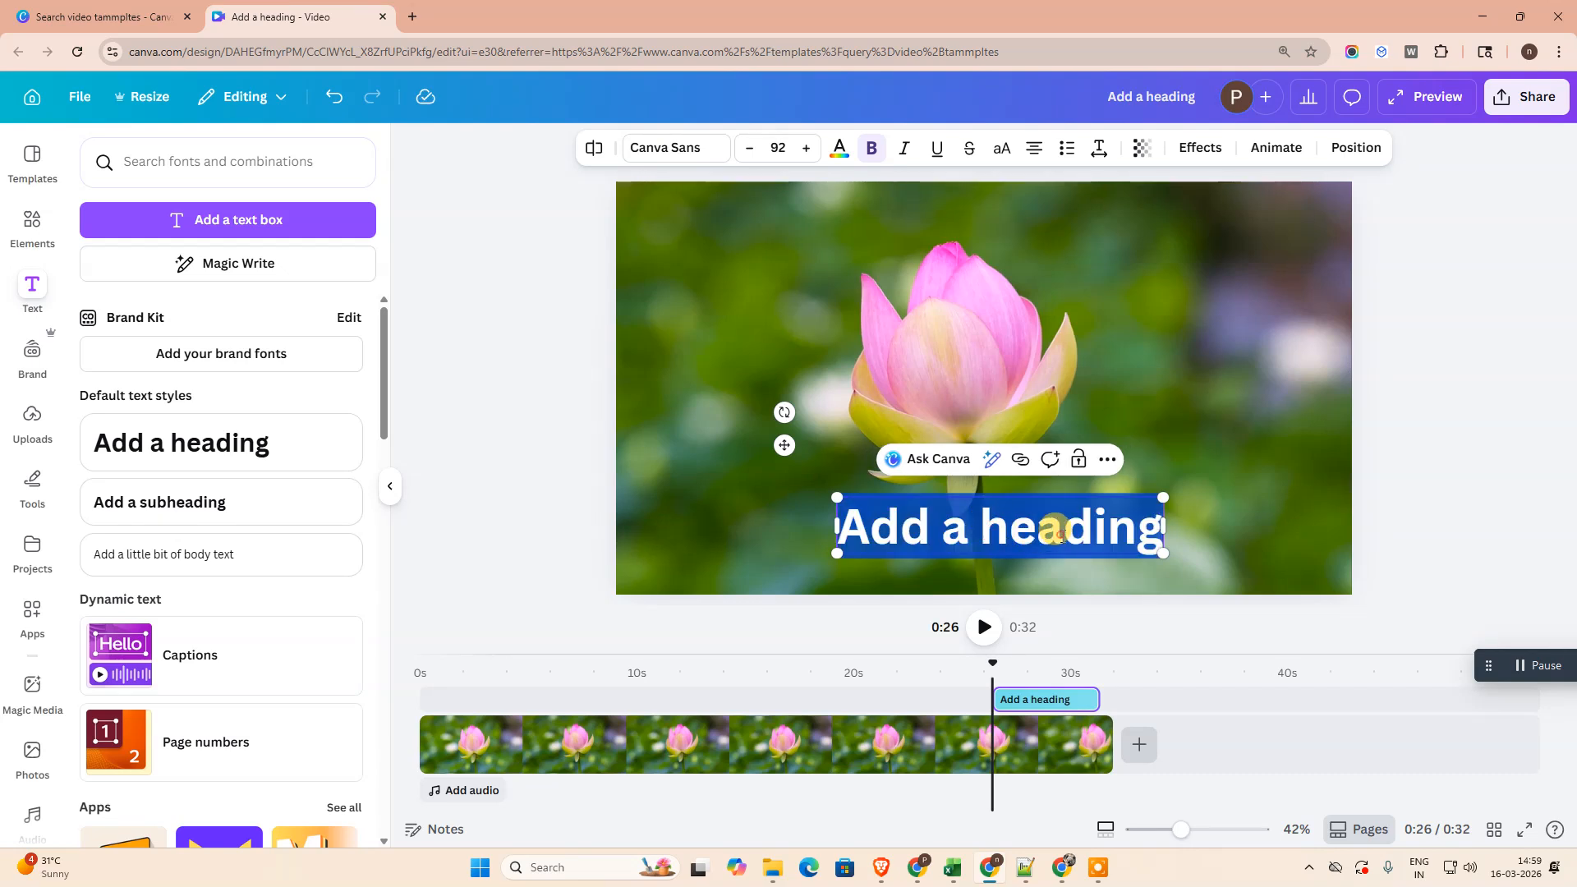
{"action": "left_click", "coordinate": [1057, 533]}
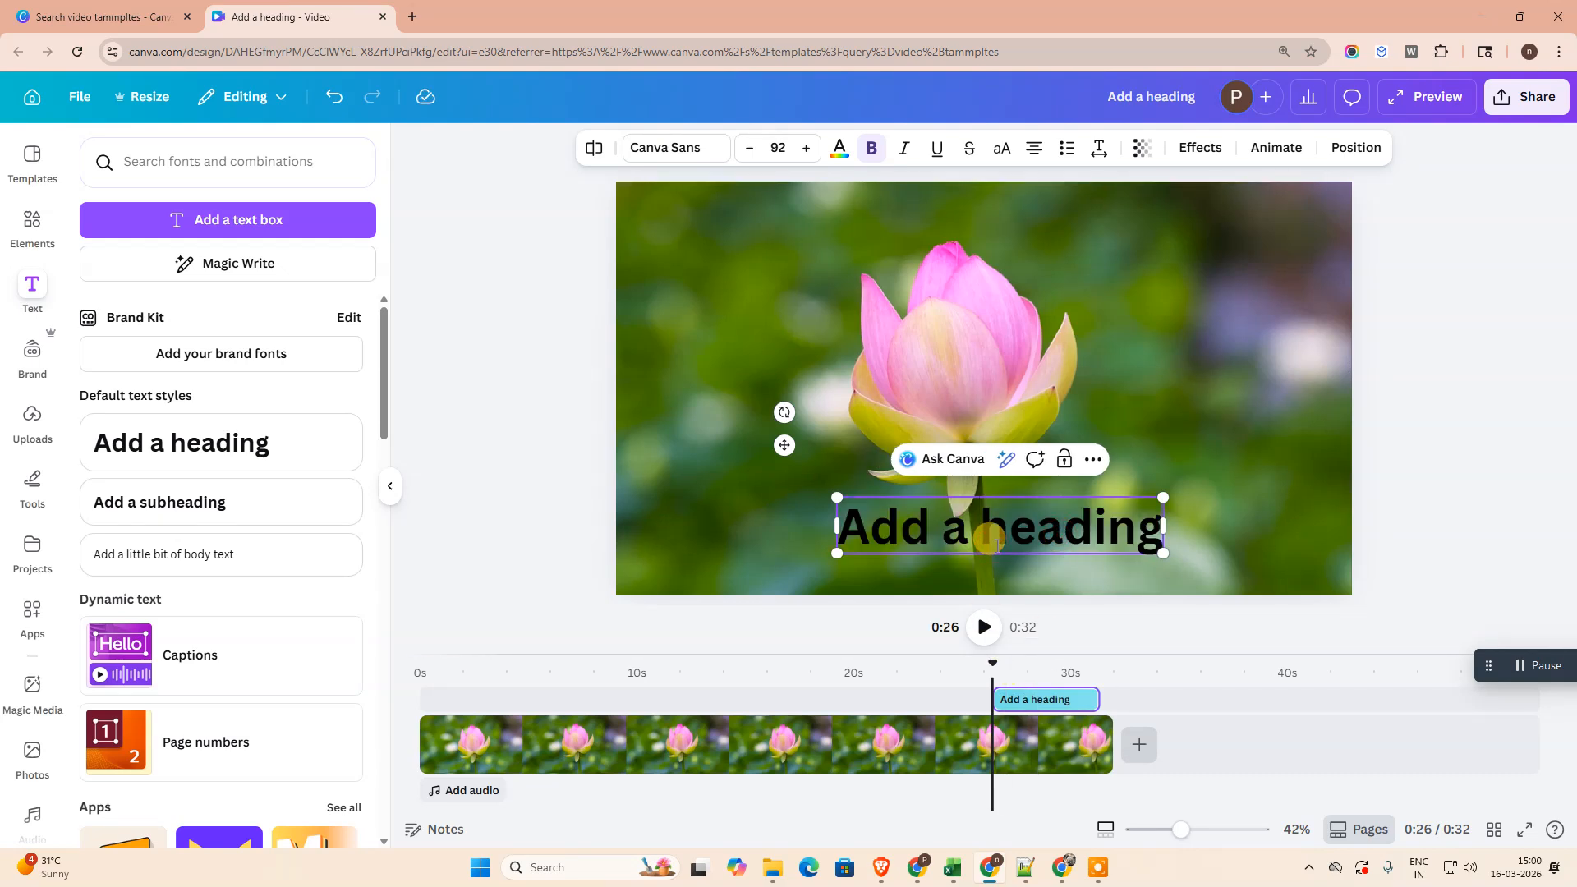
{"action": "key", "text": "ctrl+a"}
{"action": "type", "text": "n"}
{"action": "type", "text": "ast"}
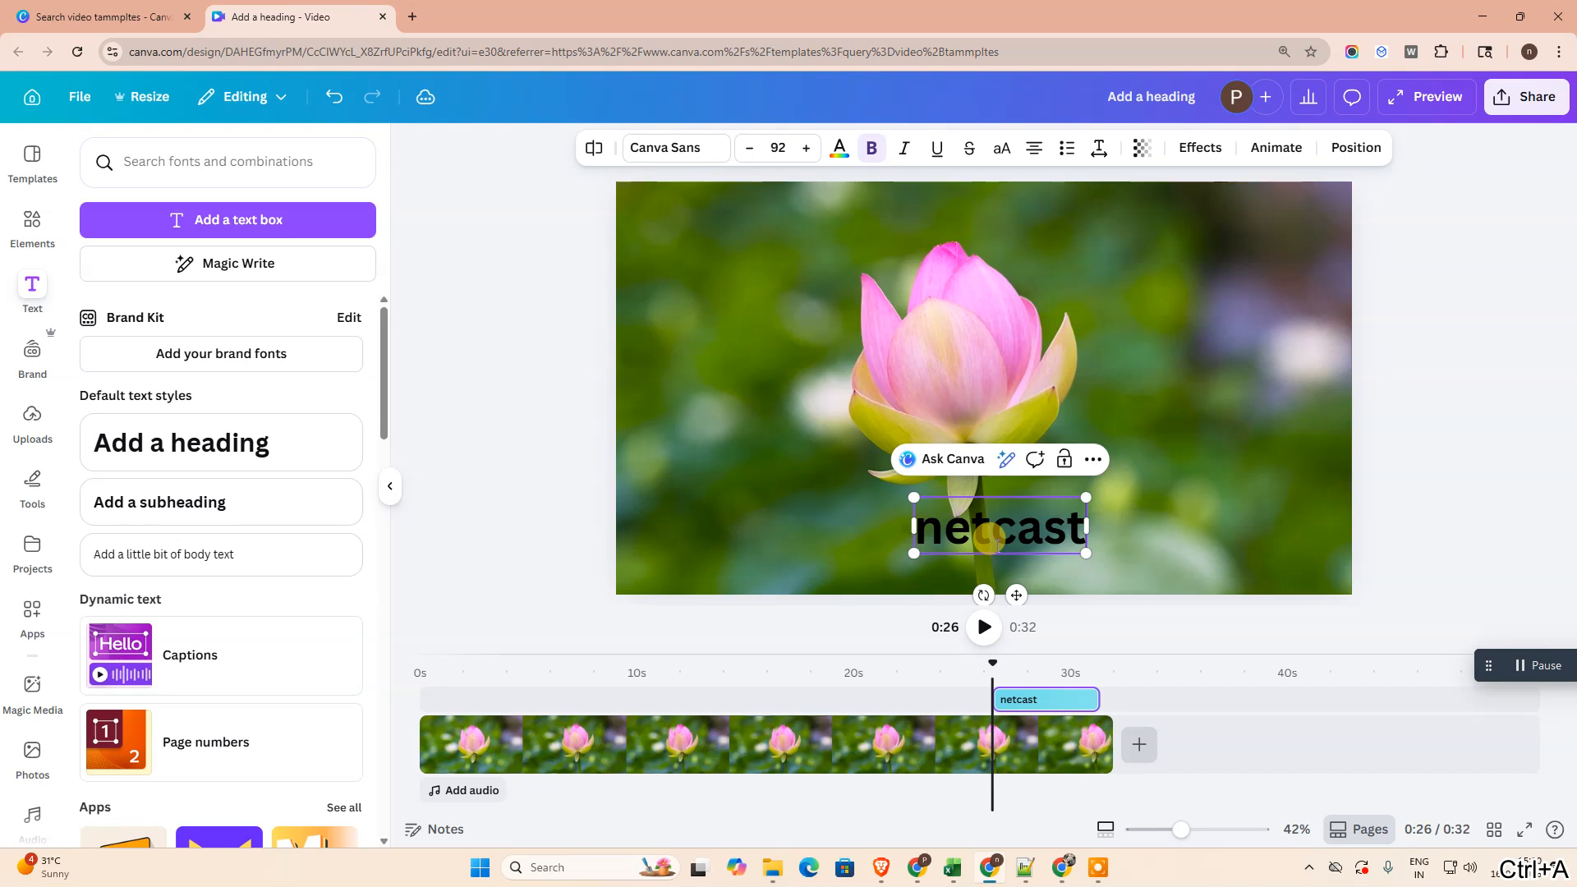
- Stretch the "netcast" text on the timeline so it runs from 0 s to the end of the lotus video
{"action": "left_click", "coordinate": [836, 630]}
{"action": "left_click", "coordinate": [860, 751]}
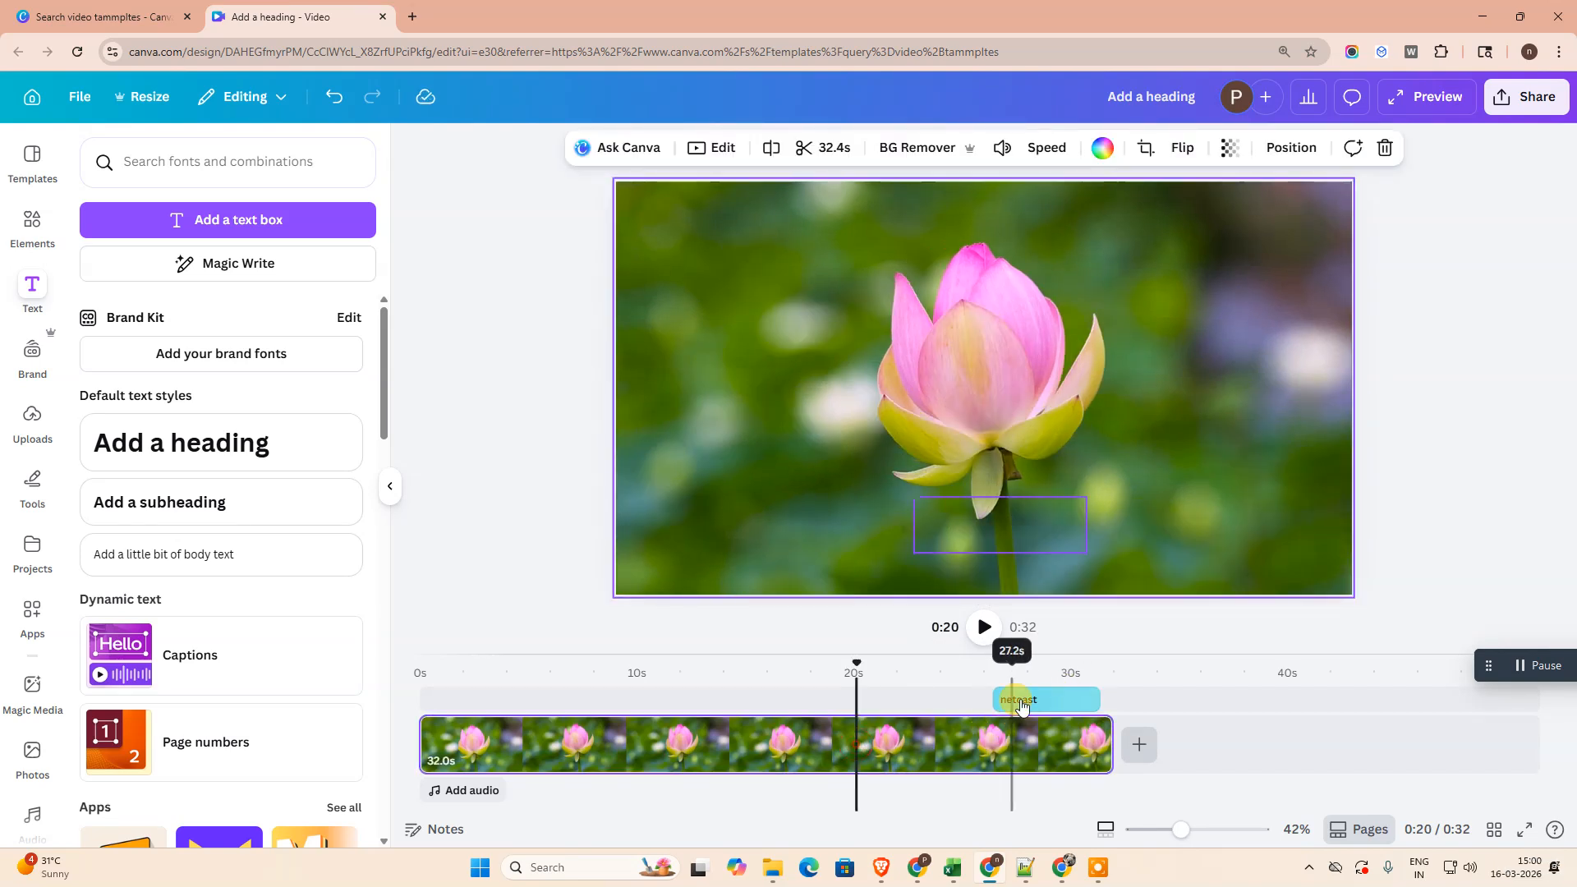
{"action": "left_click", "coordinate": [1018, 699]}
{"action": "left_click_drag", "start_coordinate": [996, 698], "coordinate": [422, 699]}
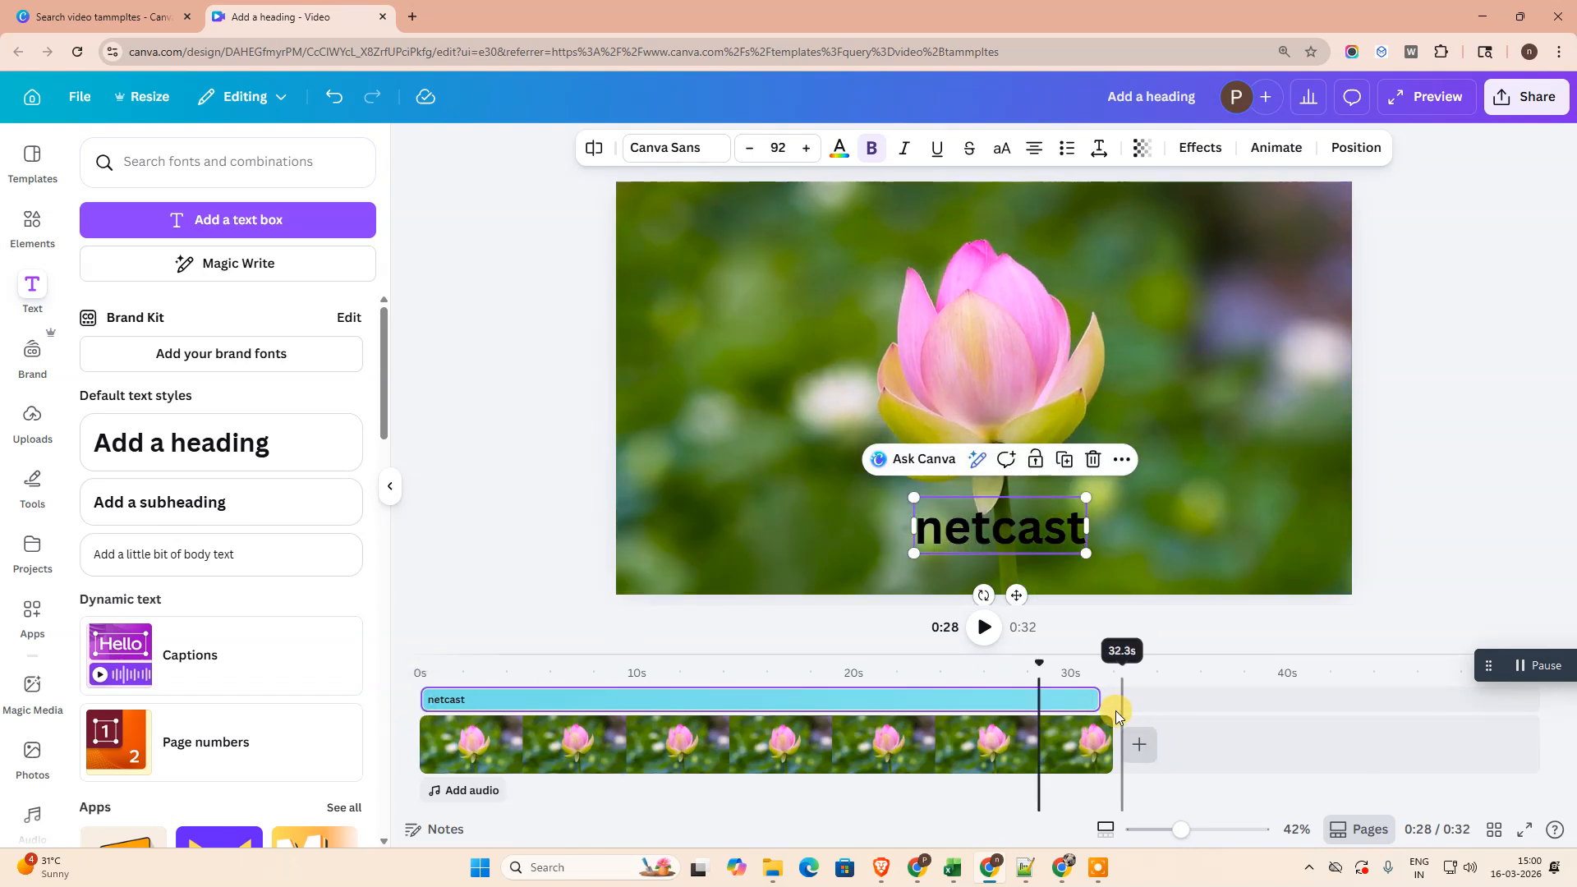
{"action": "left_click_drag", "start_coordinate": [1096, 697], "coordinate": [1111, 698]}
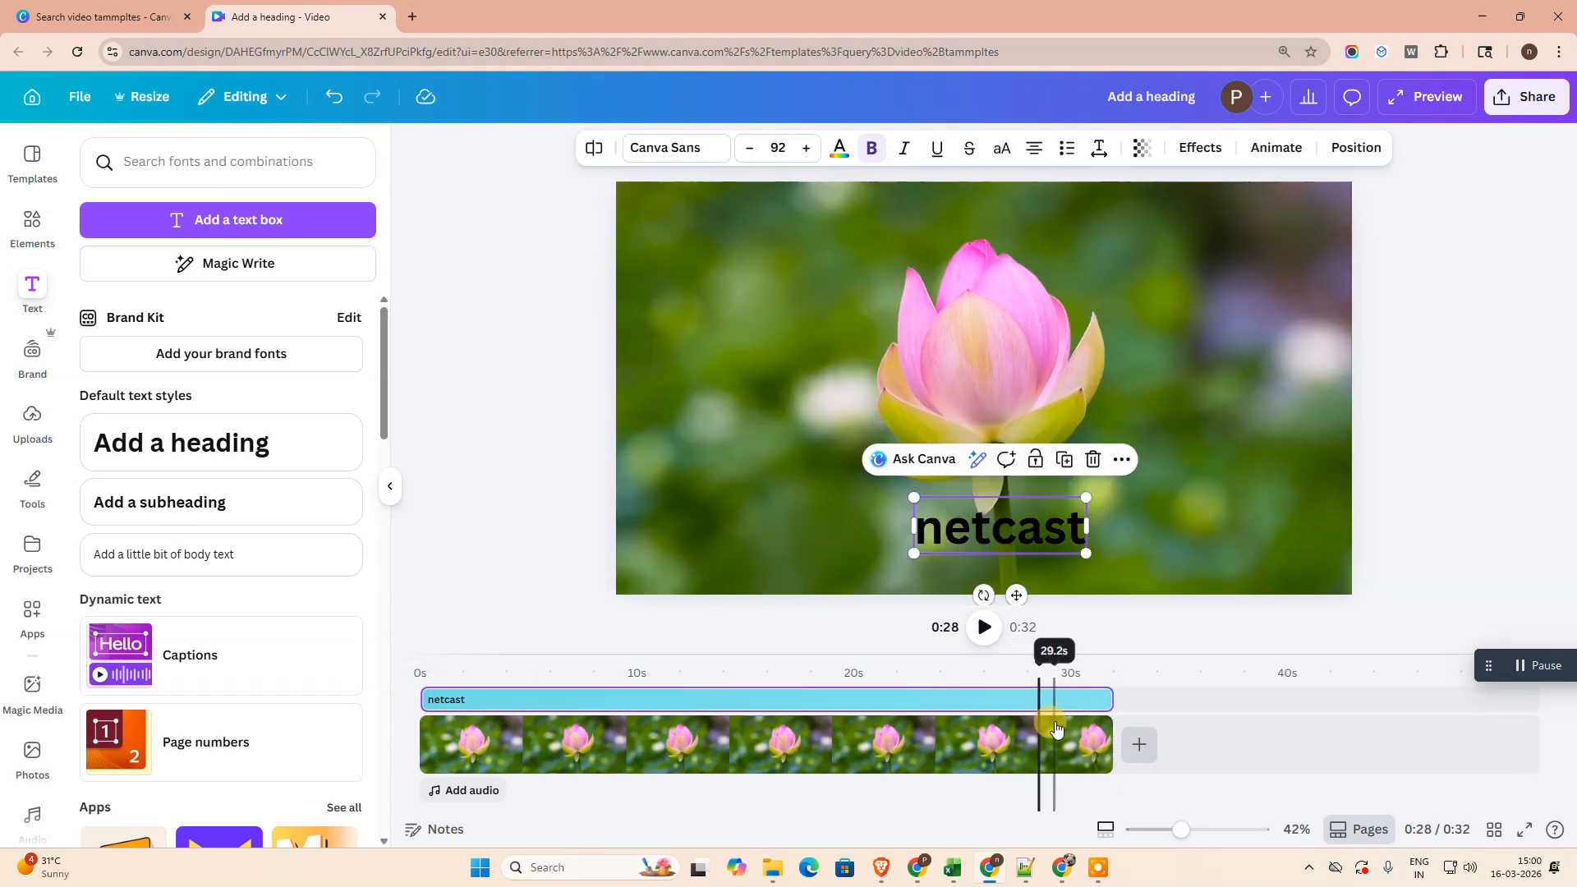
- Play the video from the start and check the "netcast" heading at several points along the timeline
{"action": "left_click", "coordinate": [415, 657]}
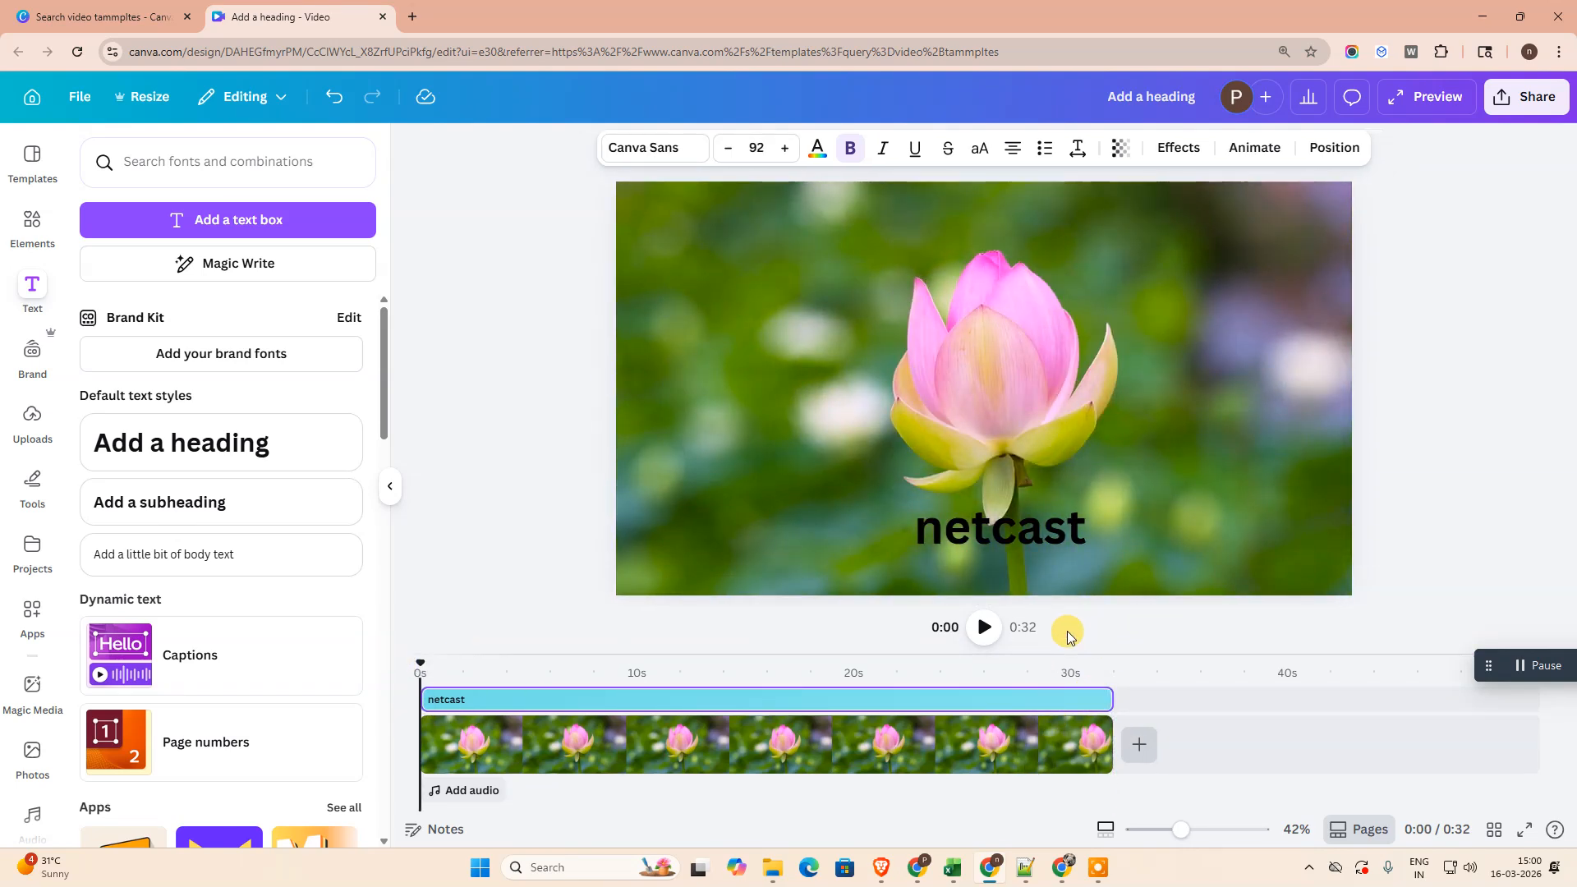
{"action": "left_click", "coordinate": [970, 629]}
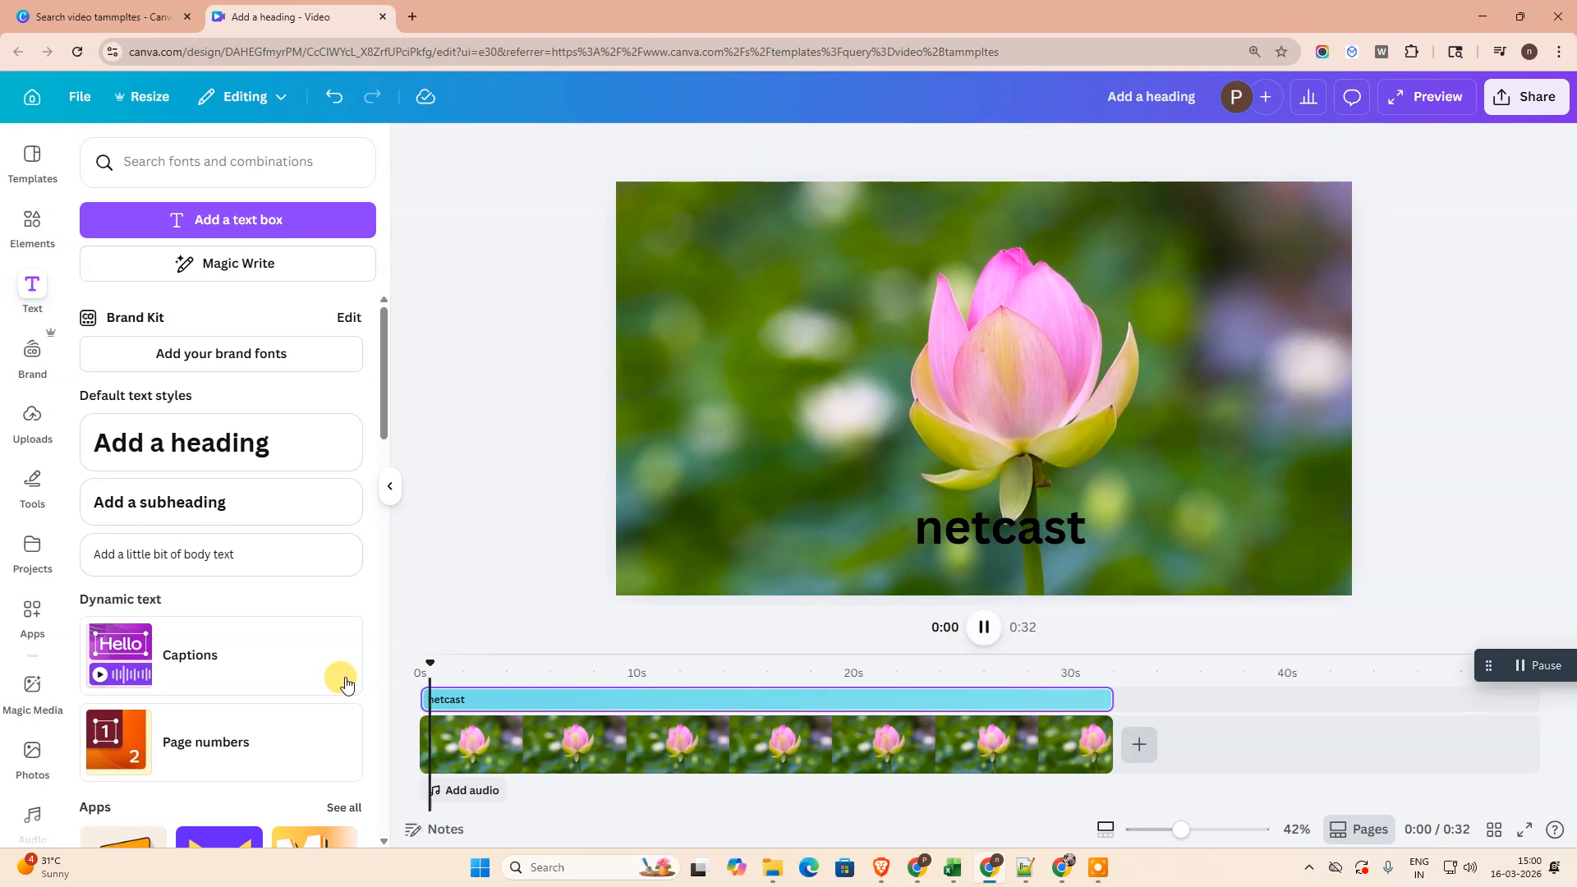
{"action": "left_click", "coordinate": [578, 700]}
{"action": "left_click", "coordinate": [649, 748]}
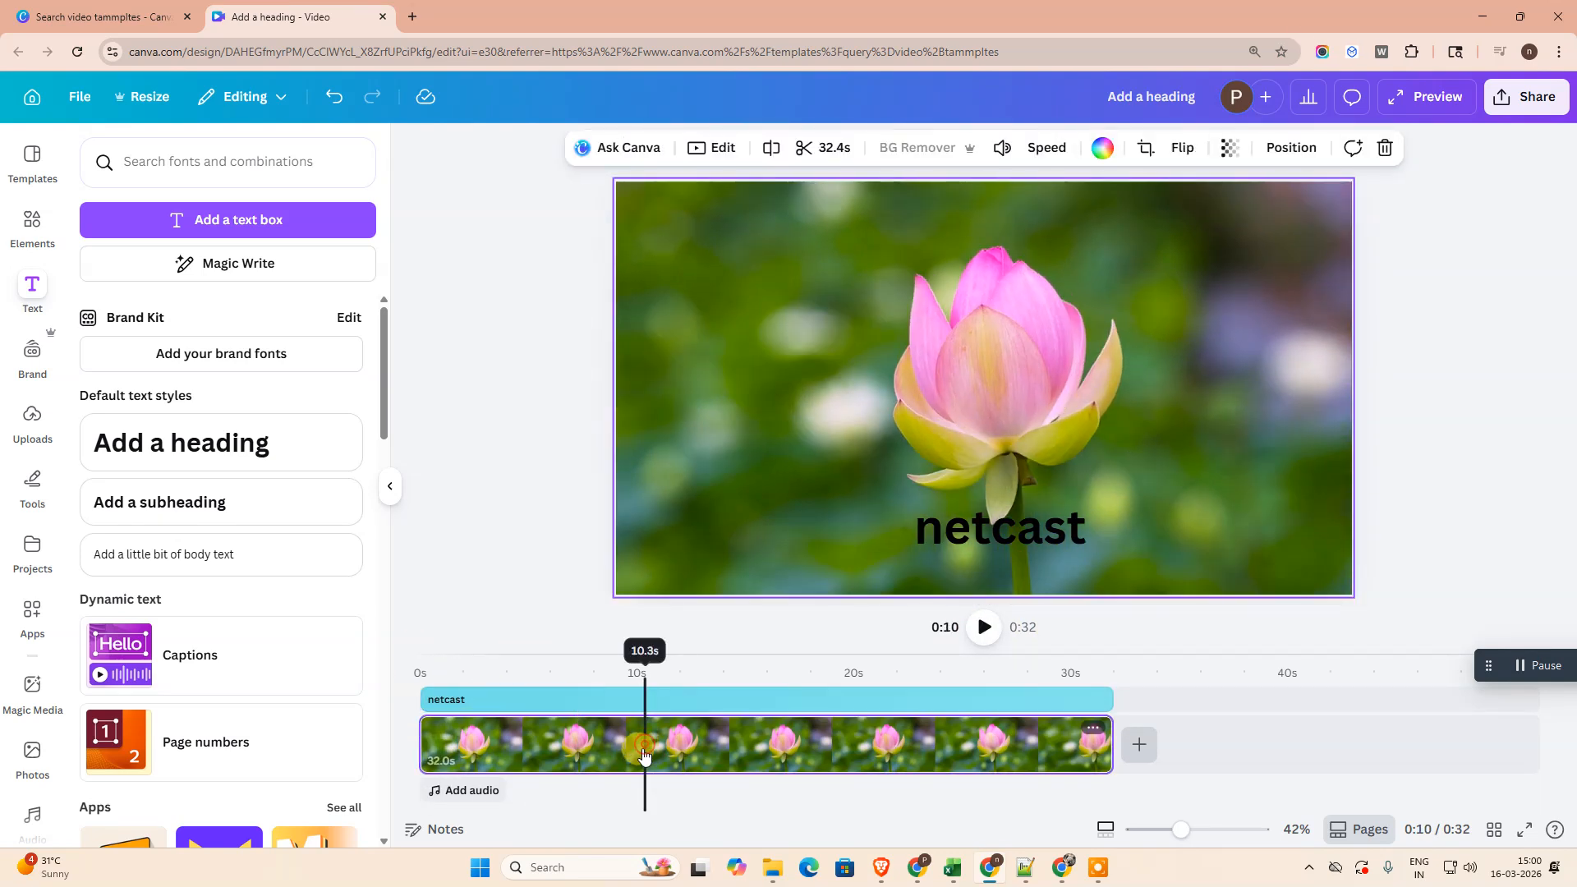
{"action": "left_click", "coordinate": [569, 699]}
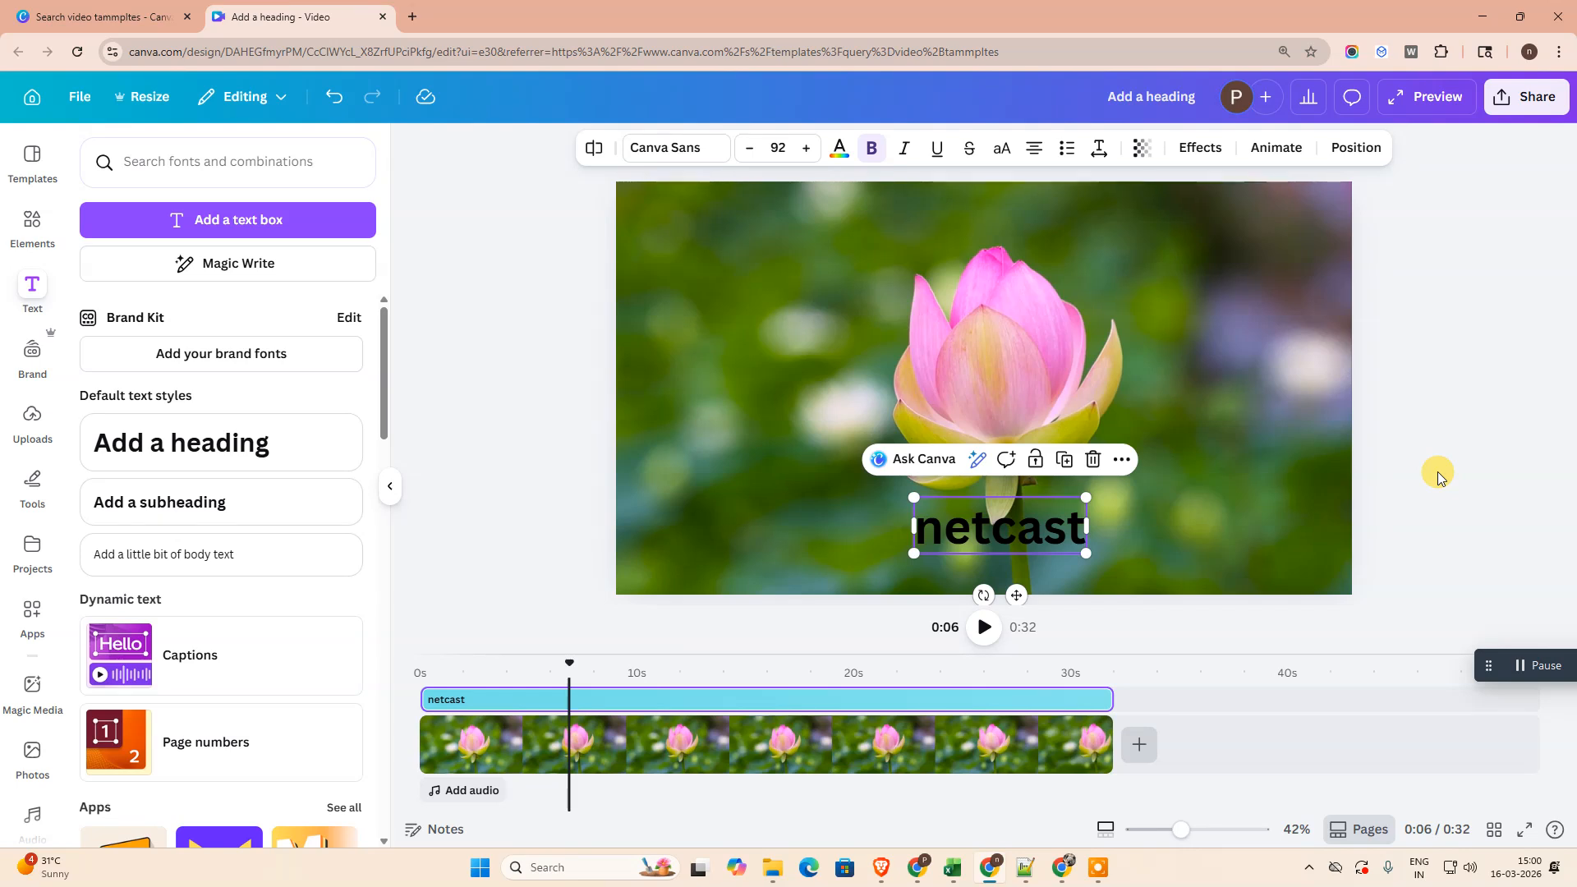
- Delete the pink lotus video from the timeline, keeping the "netcast" heading
{"action": "left_click", "coordinate": [500, 283]}
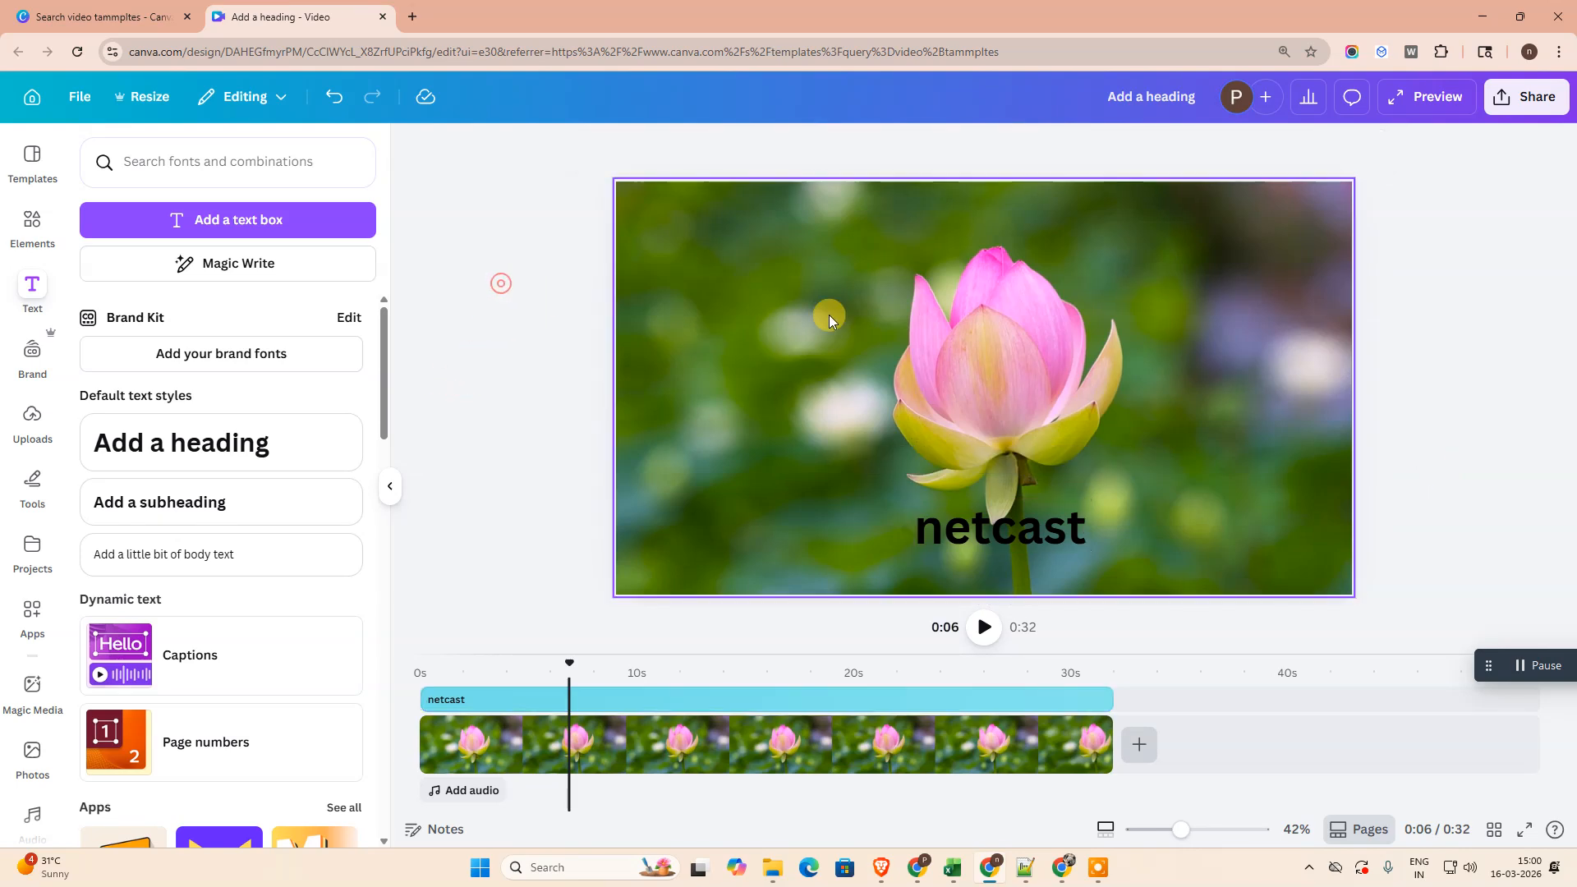
{"action": "left_click", "coordinate": [822, 293]}
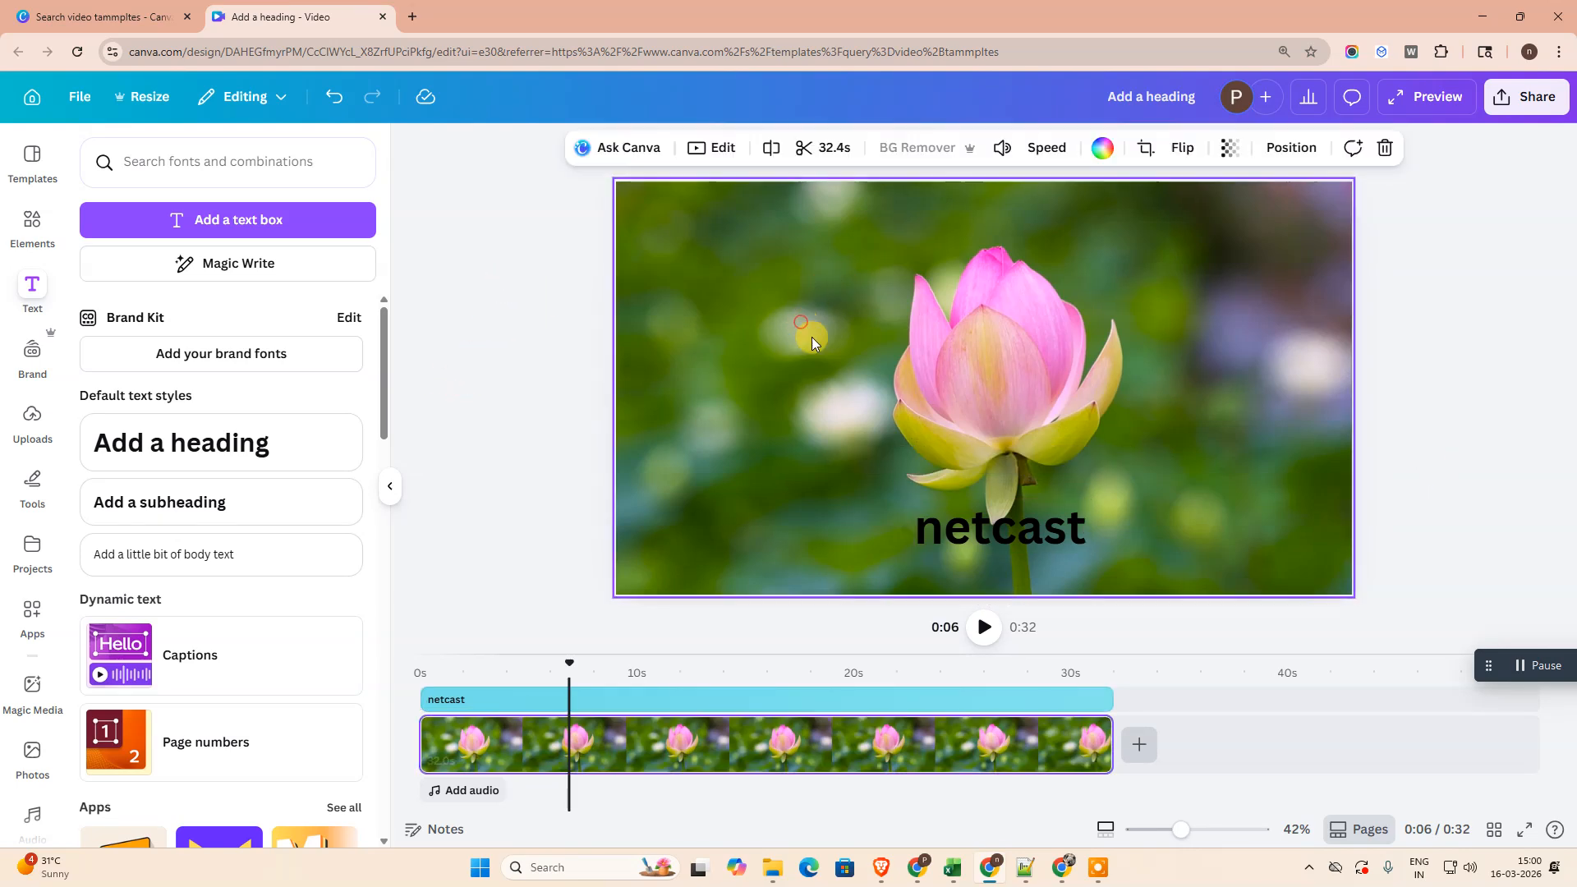
{"action": "left_click", "coordinate": [500, 749]}
{"action": "right_click", "coordinate": [1082, 730]}
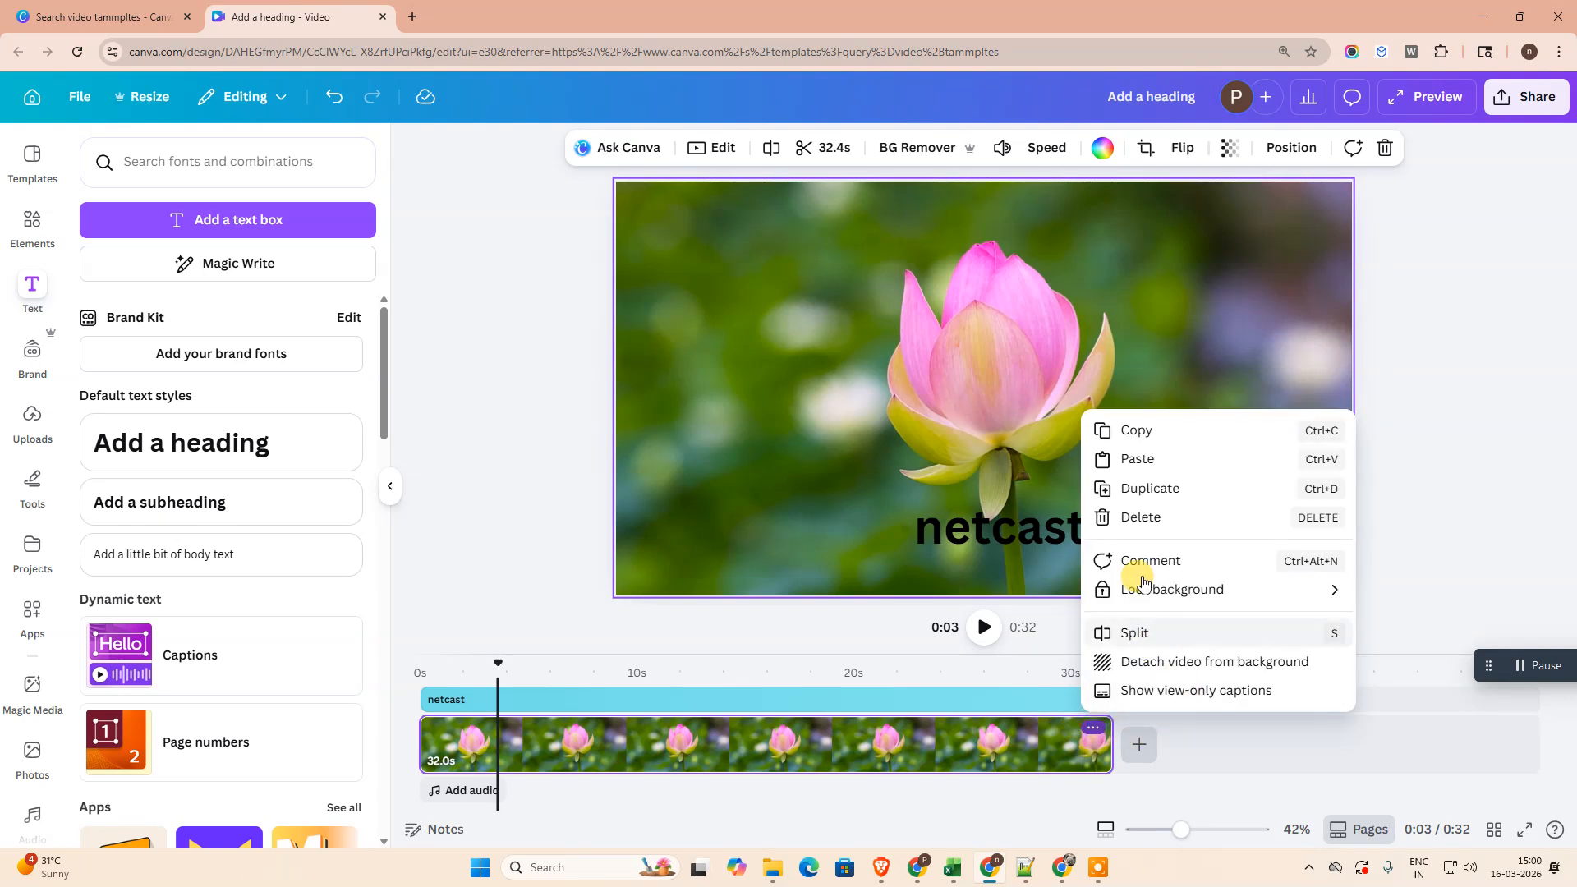
{"action": "left_click", "coordinate": [1150, 518]}
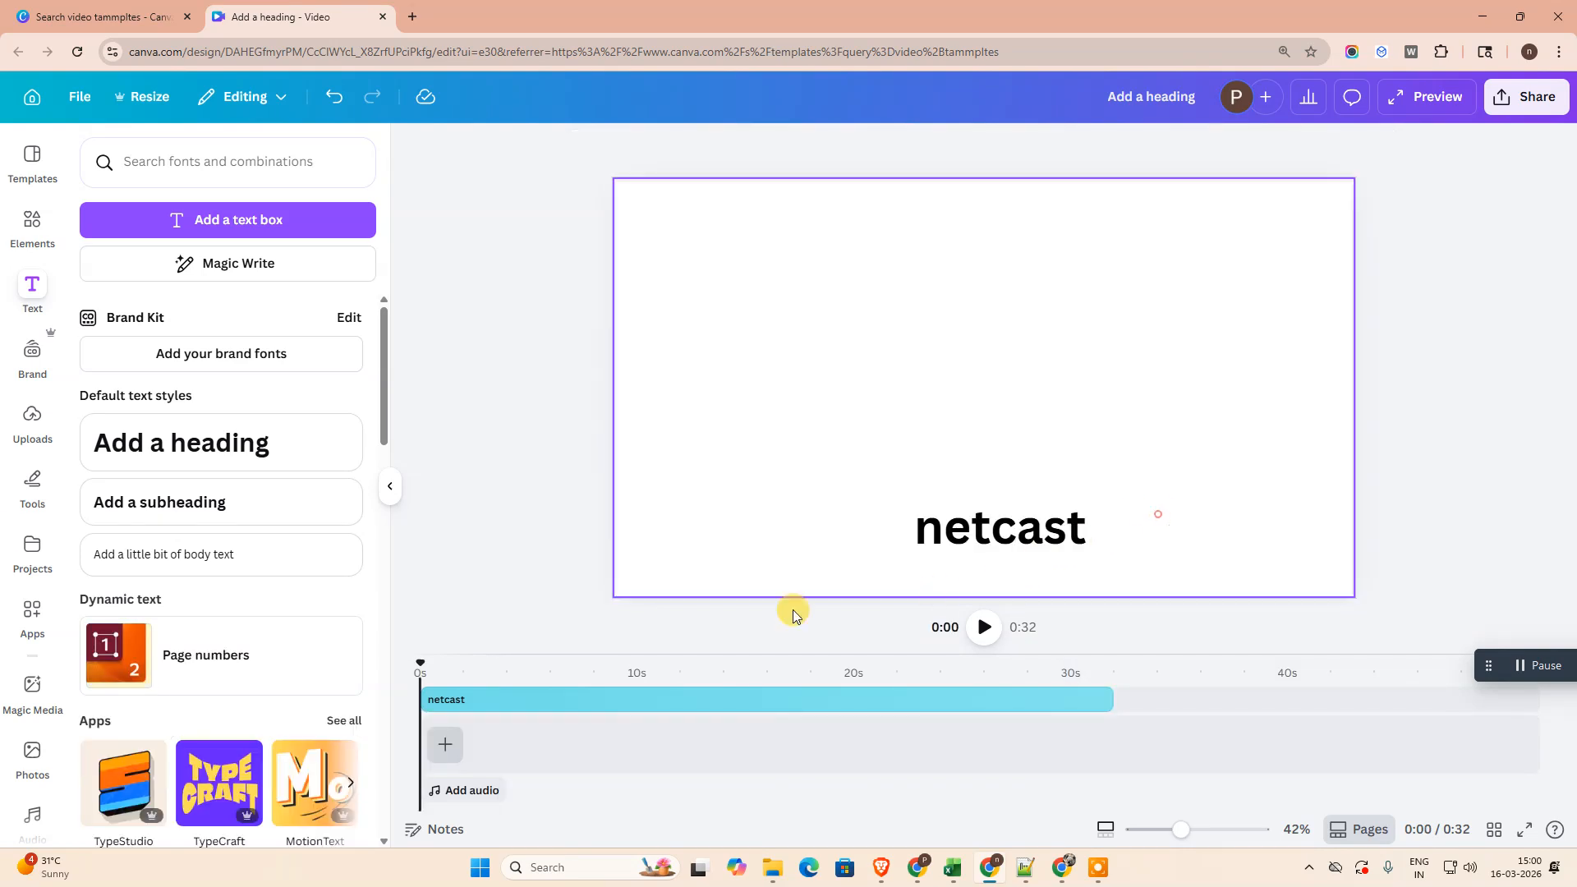
- Add the uploaded 12.0 s video of the woman reading at a microphone to the timeline and try to extend its end
{"action": "left_click", "coordinate": [44, 252]}
{"action": "left_click", "coordinate": [140, 212]}
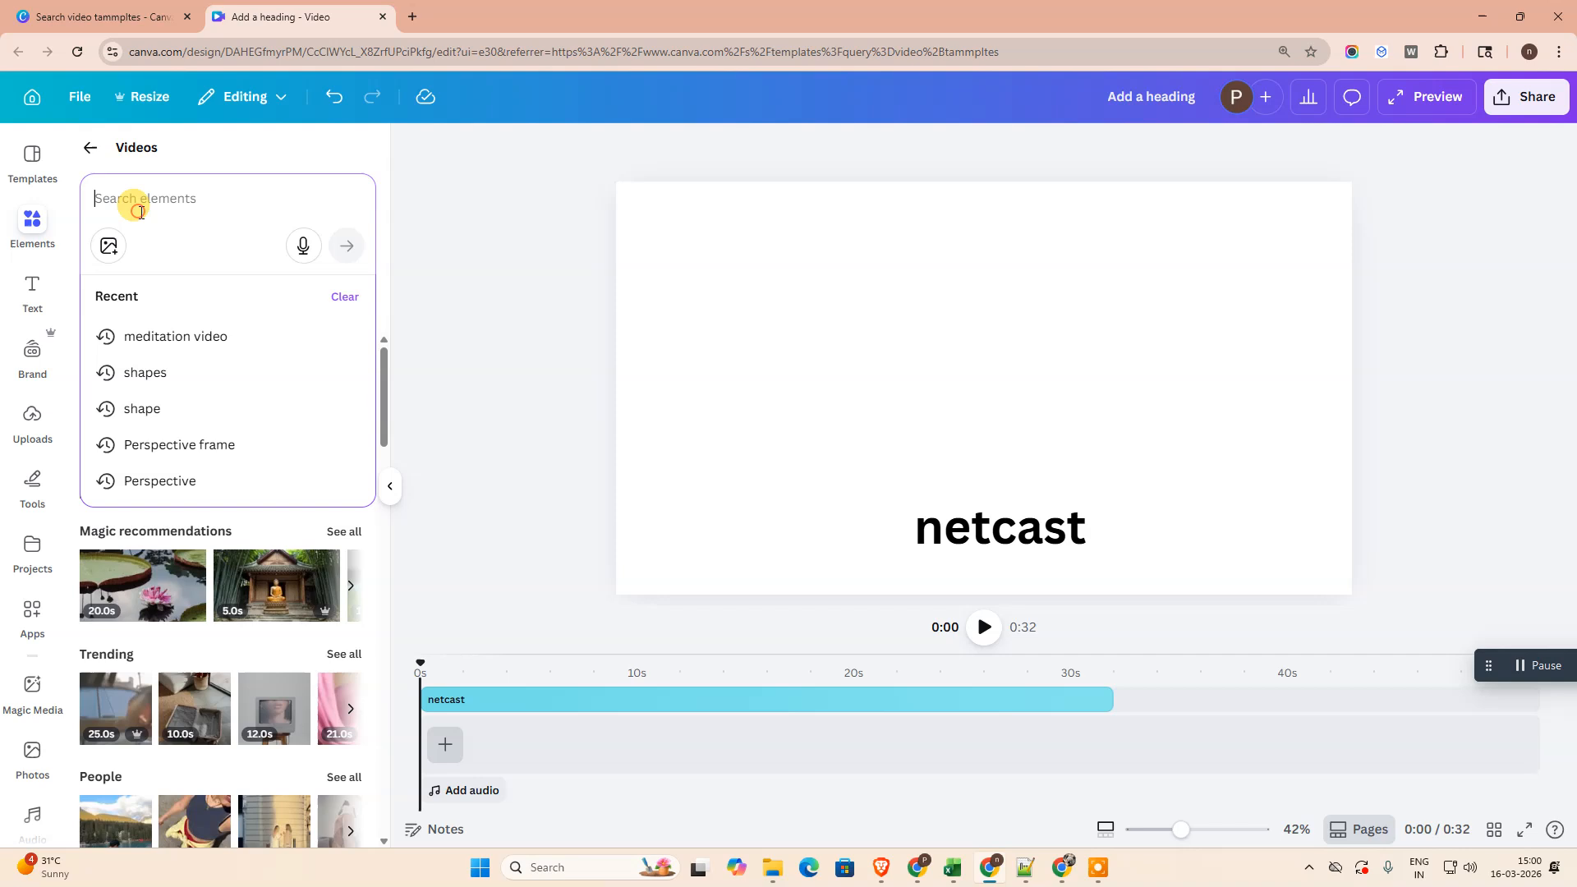
{"action": "left_click", "coordinate": [32, 415]}
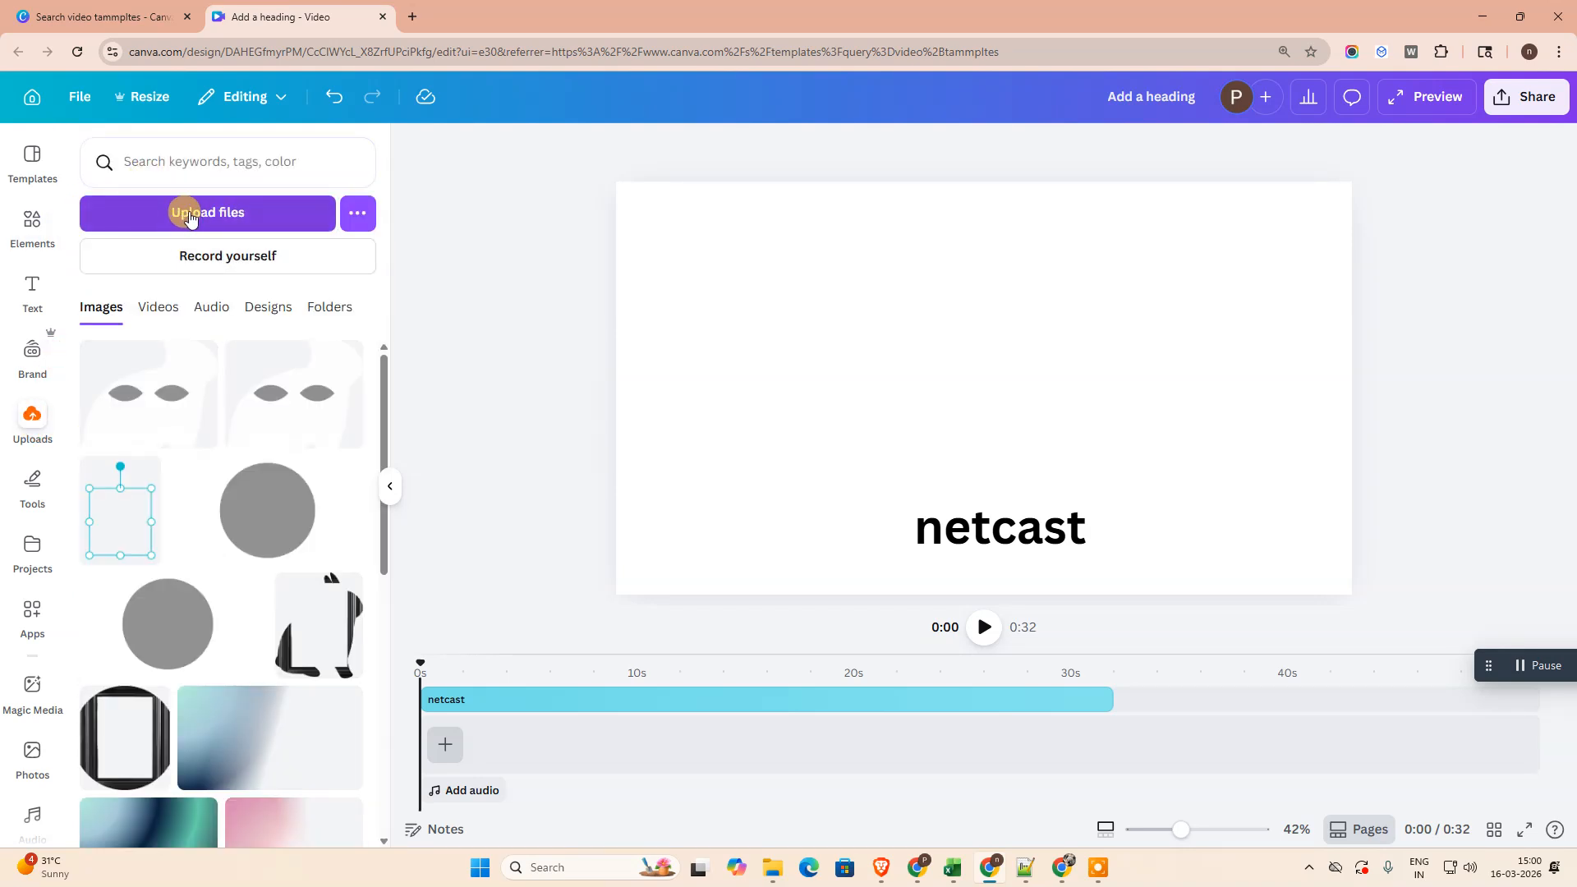
{"action": "left_click", "coordinate": [152, 307]}
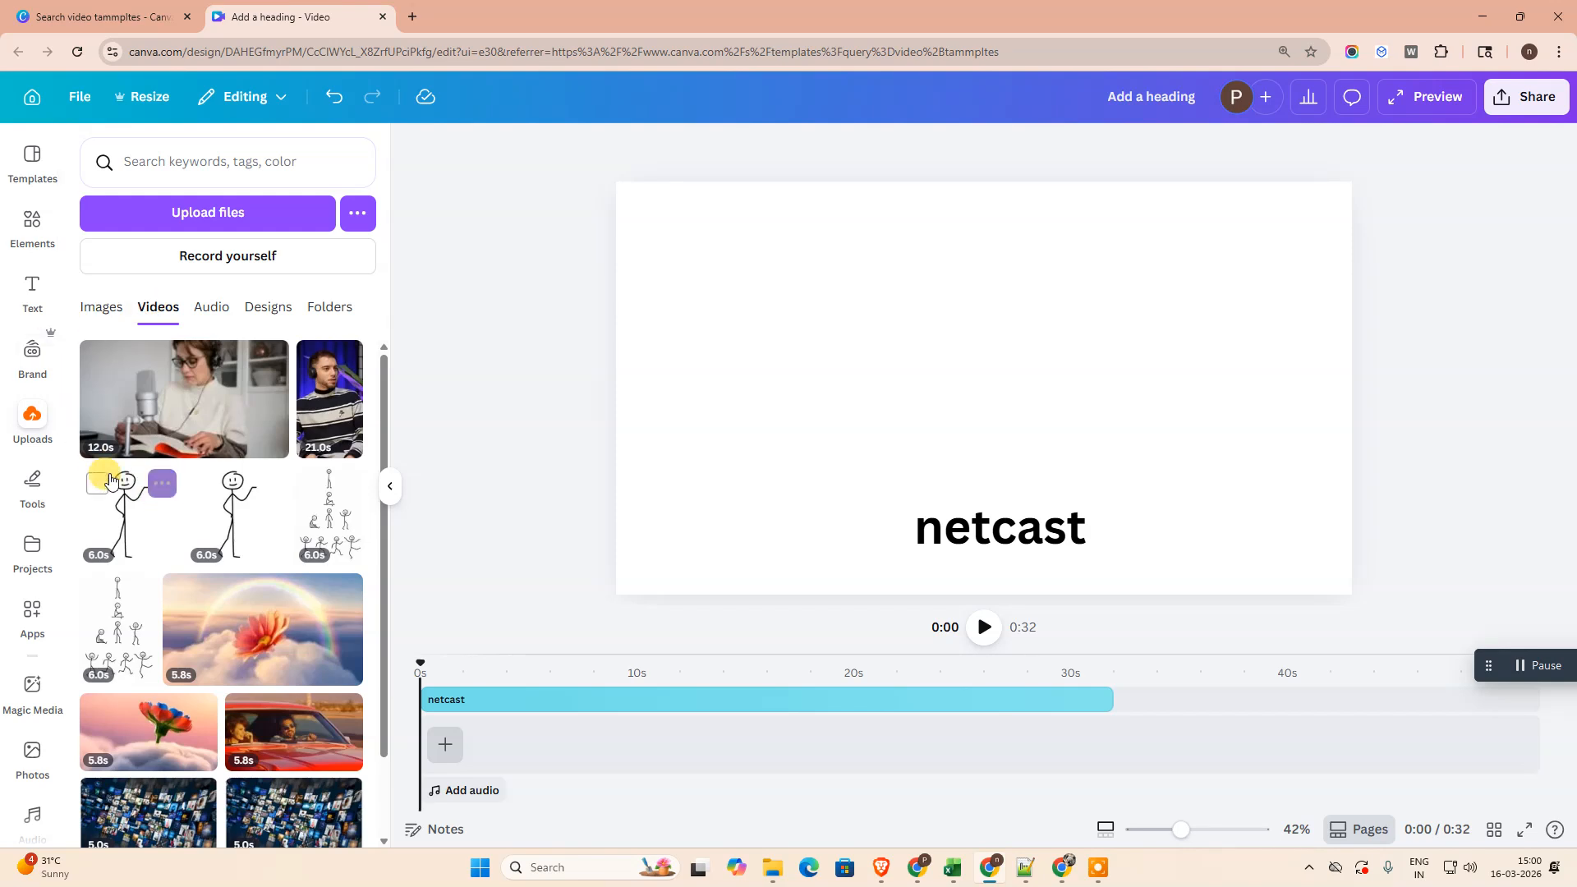
{"action": "left_click", "coordinate": [100, 307]}
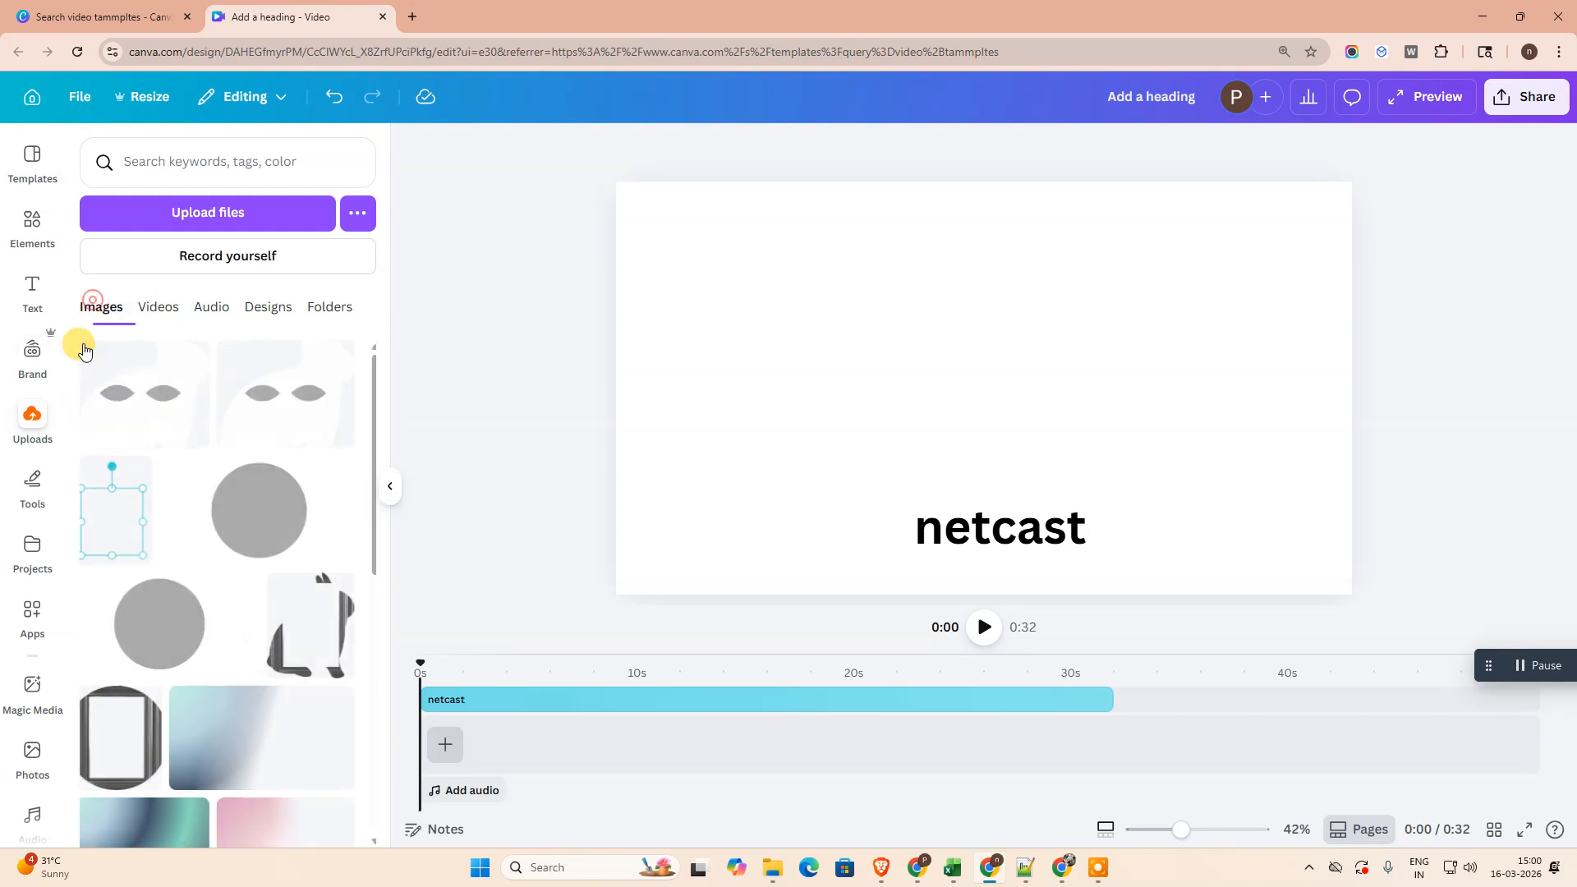
{"action": "left_click", "coordinate": [156, 307]}
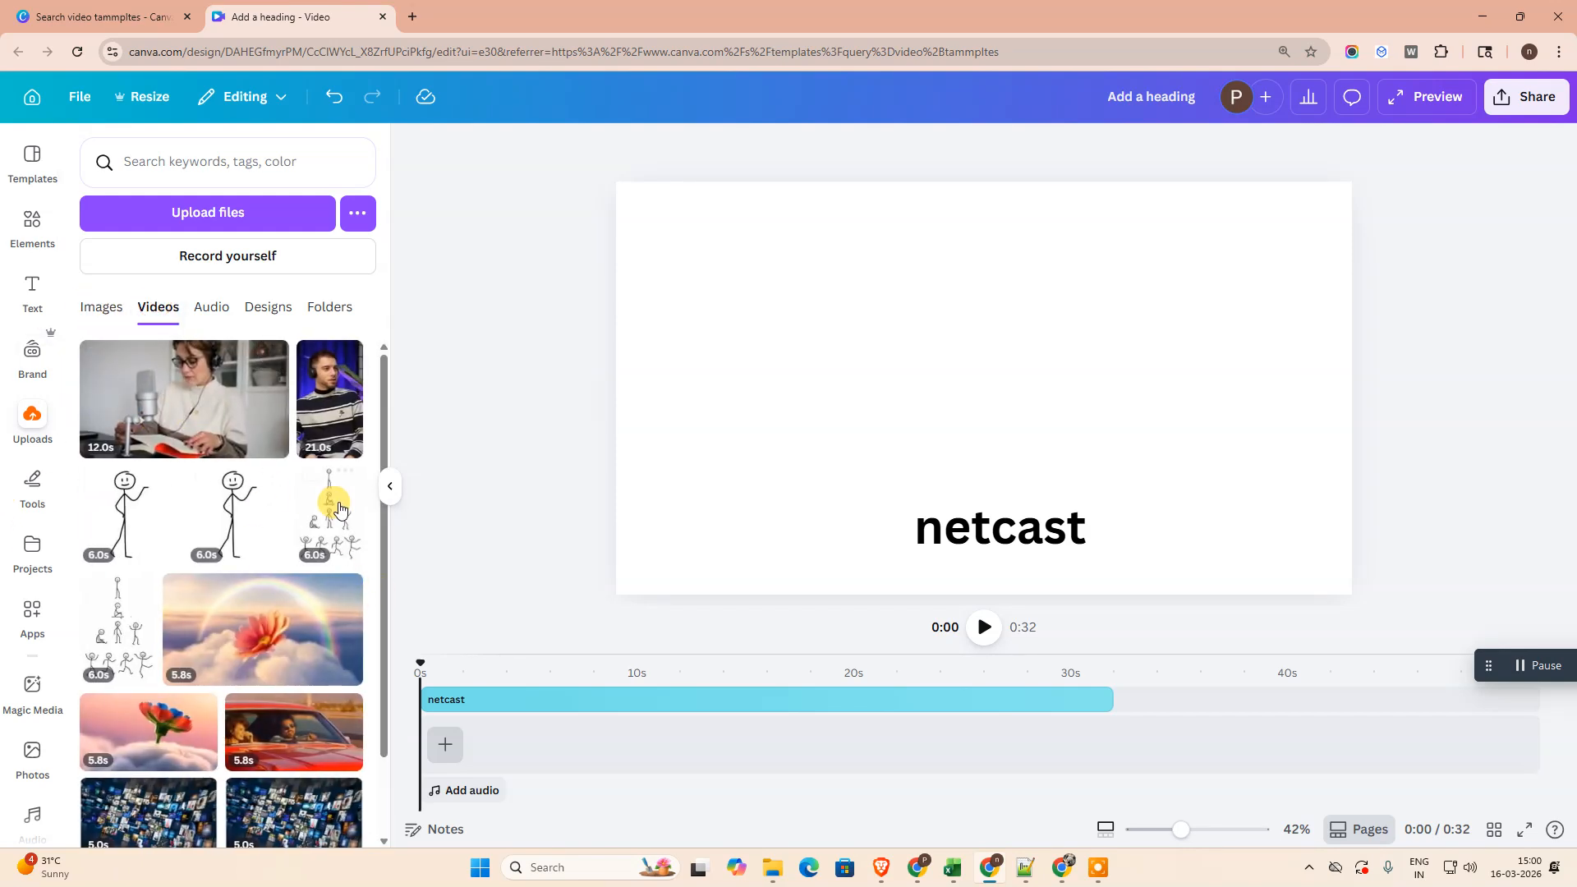
{"action": "left_click_drag", "start_coordinate": [198, 408], "coordinate": [564, 759]}
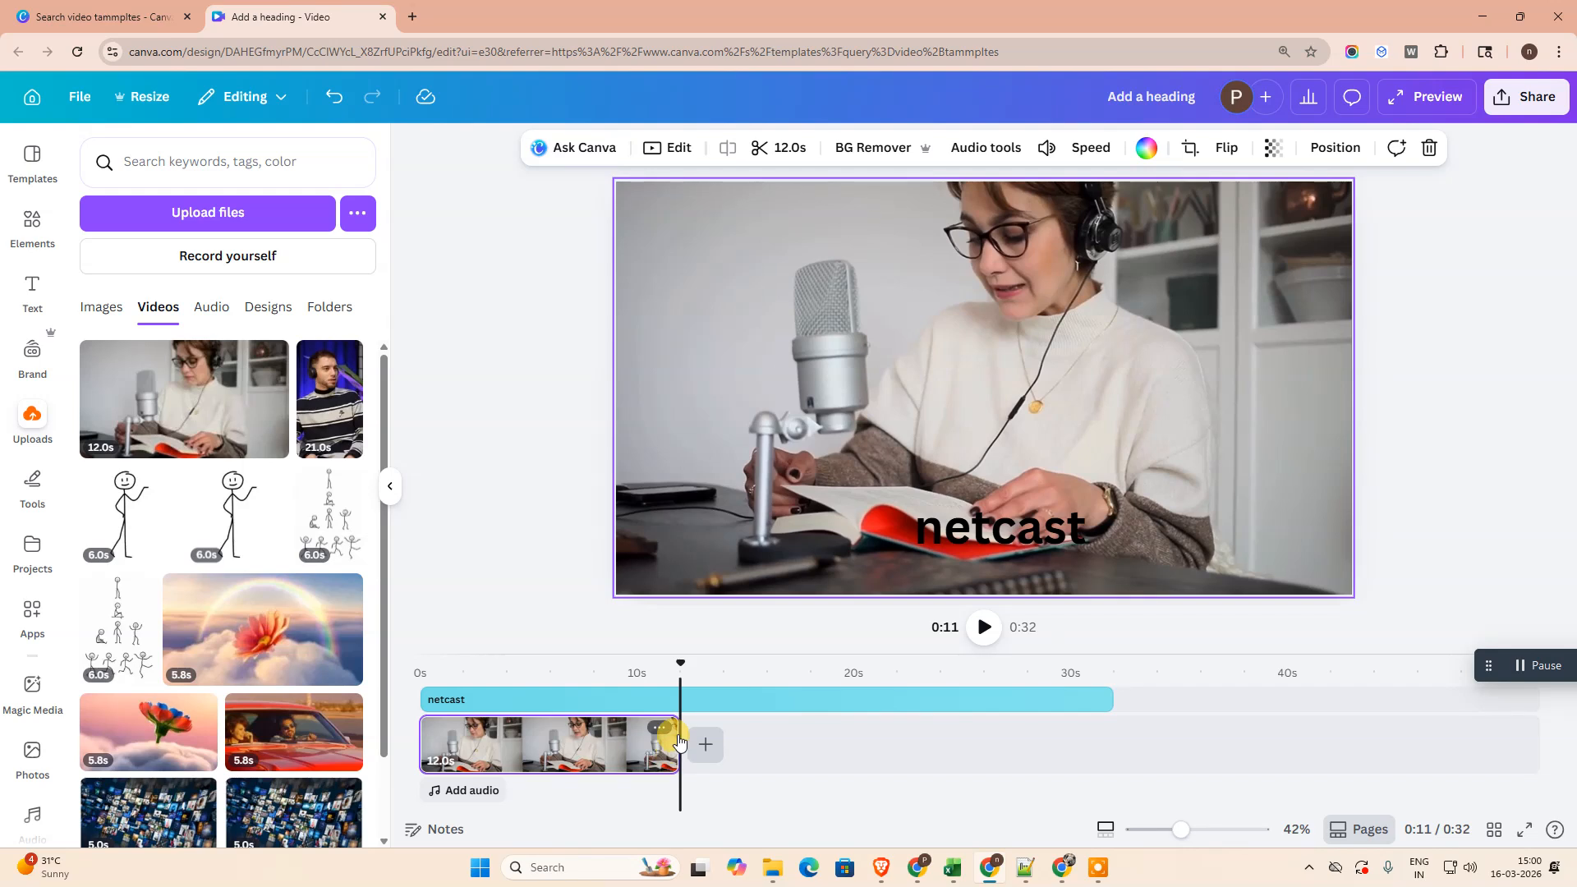
{"action": "left_click_drag", "start_coordinate": [675, 747], "coordinate": [762, 748]}
{"action": "left_click", "coordinate": [647, 759]}
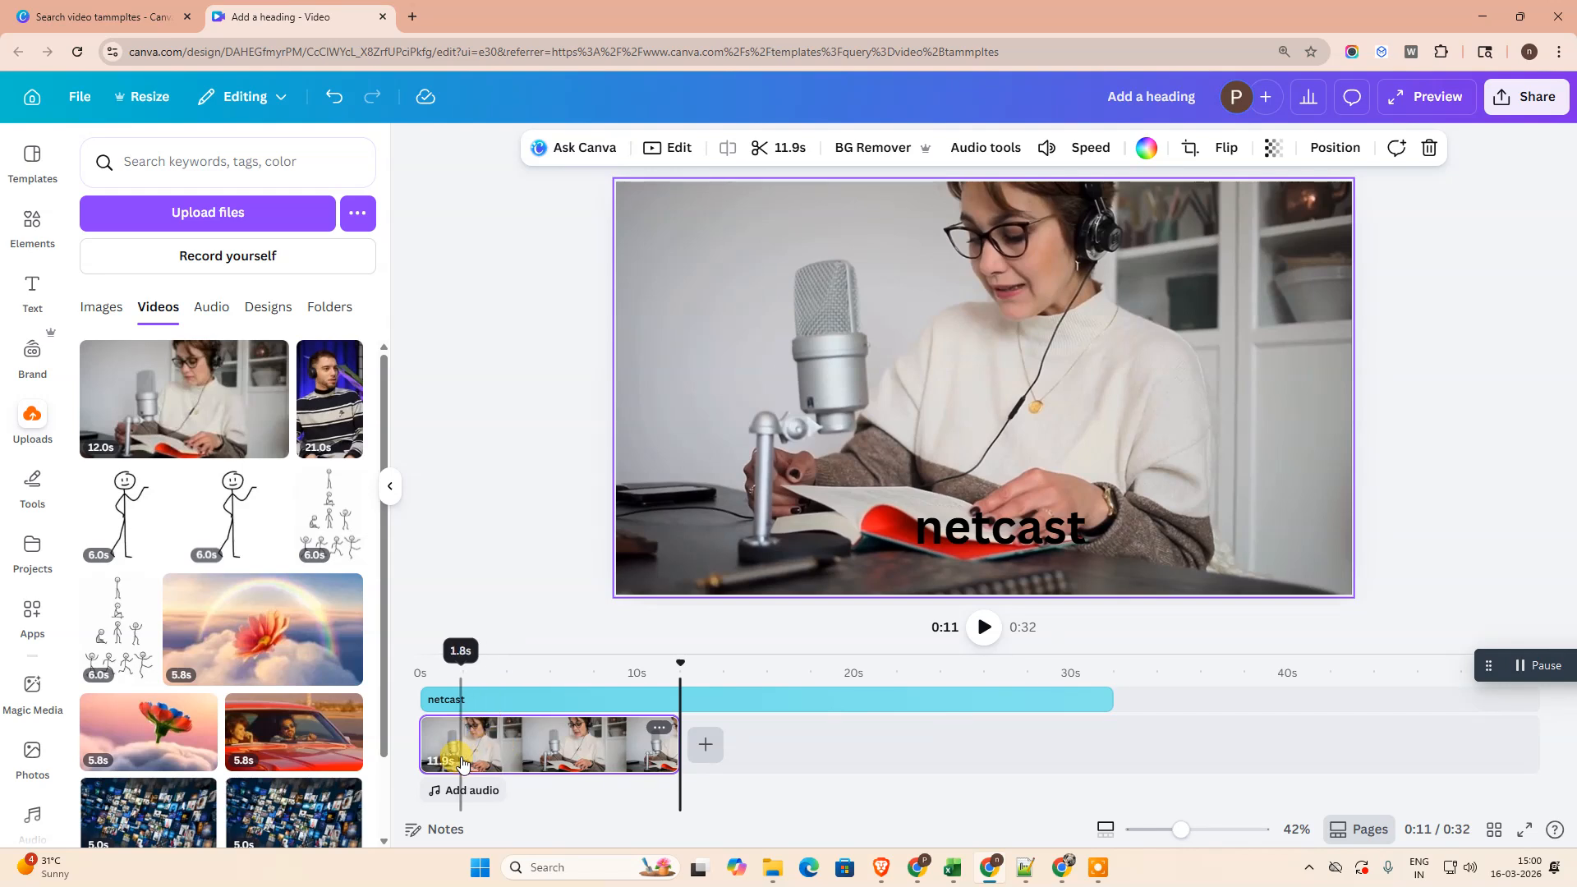
- Shorten the "netcast" text to end with the microphone clip and play the result from the start
{"action": "left_click", "coordinate": [1042, 699]}
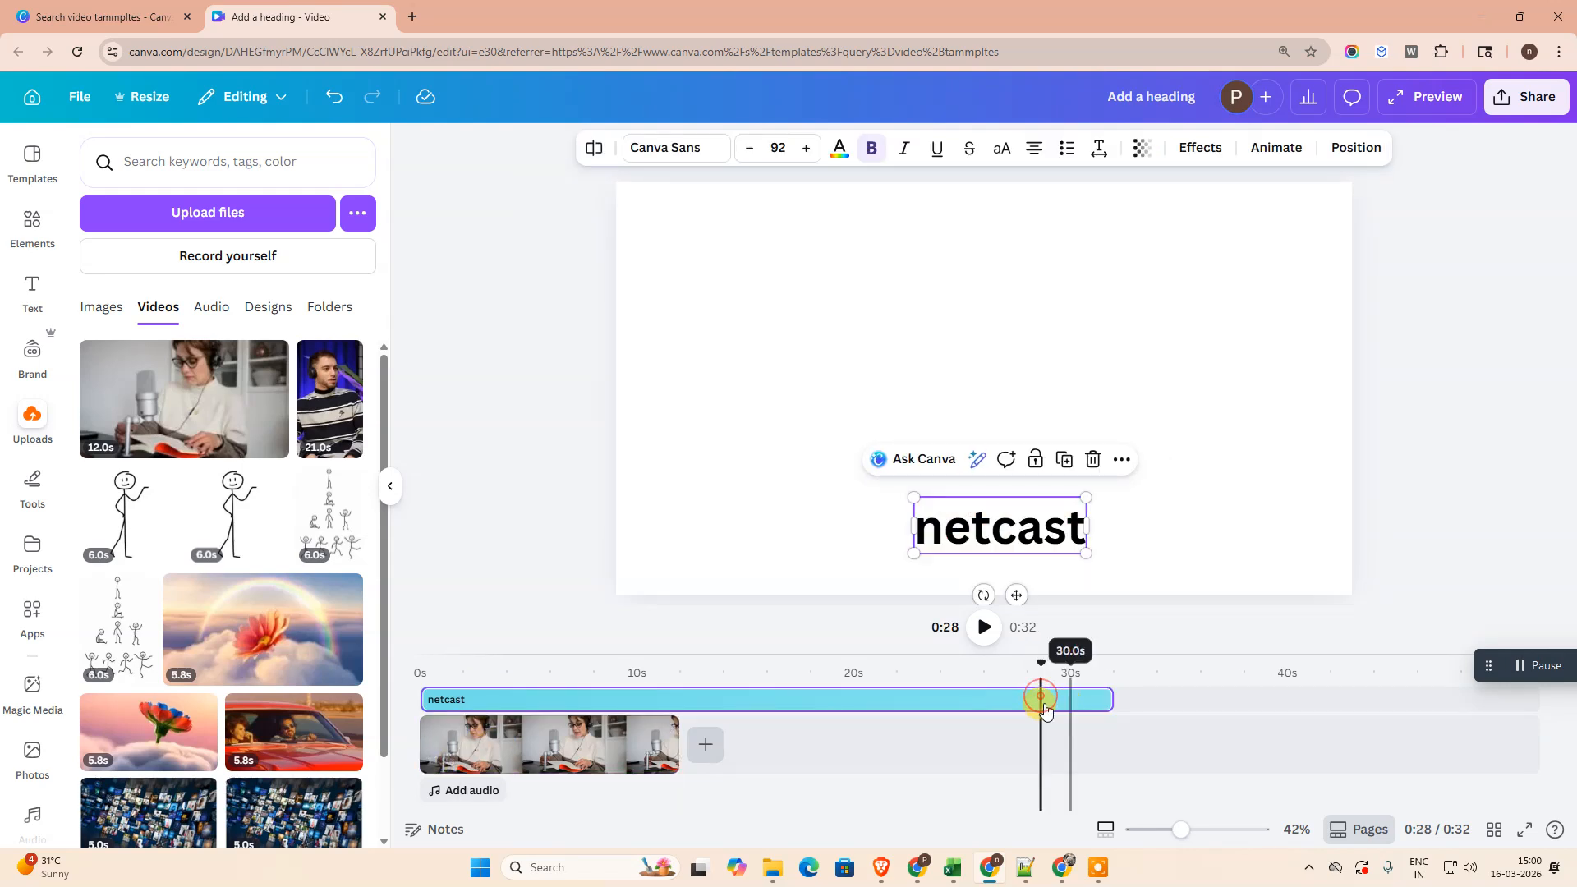
{"action": "left_click_drag", "start_coordinate": [1109, 699], "coordinate": [377, 658]}
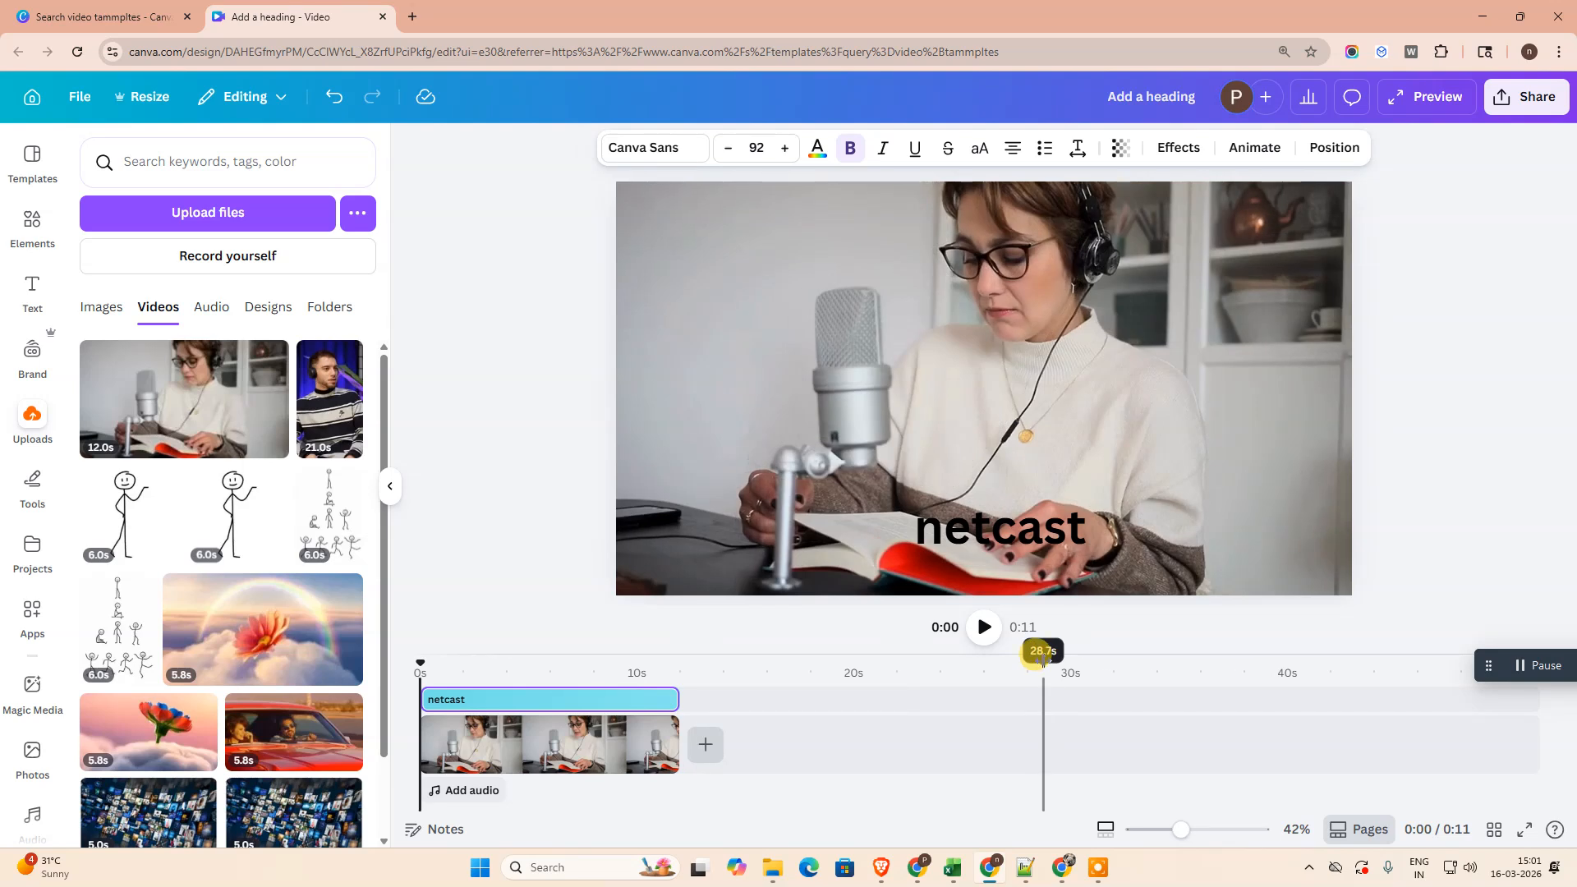
{"action": "left_click", "coordinate": [985, 630]}
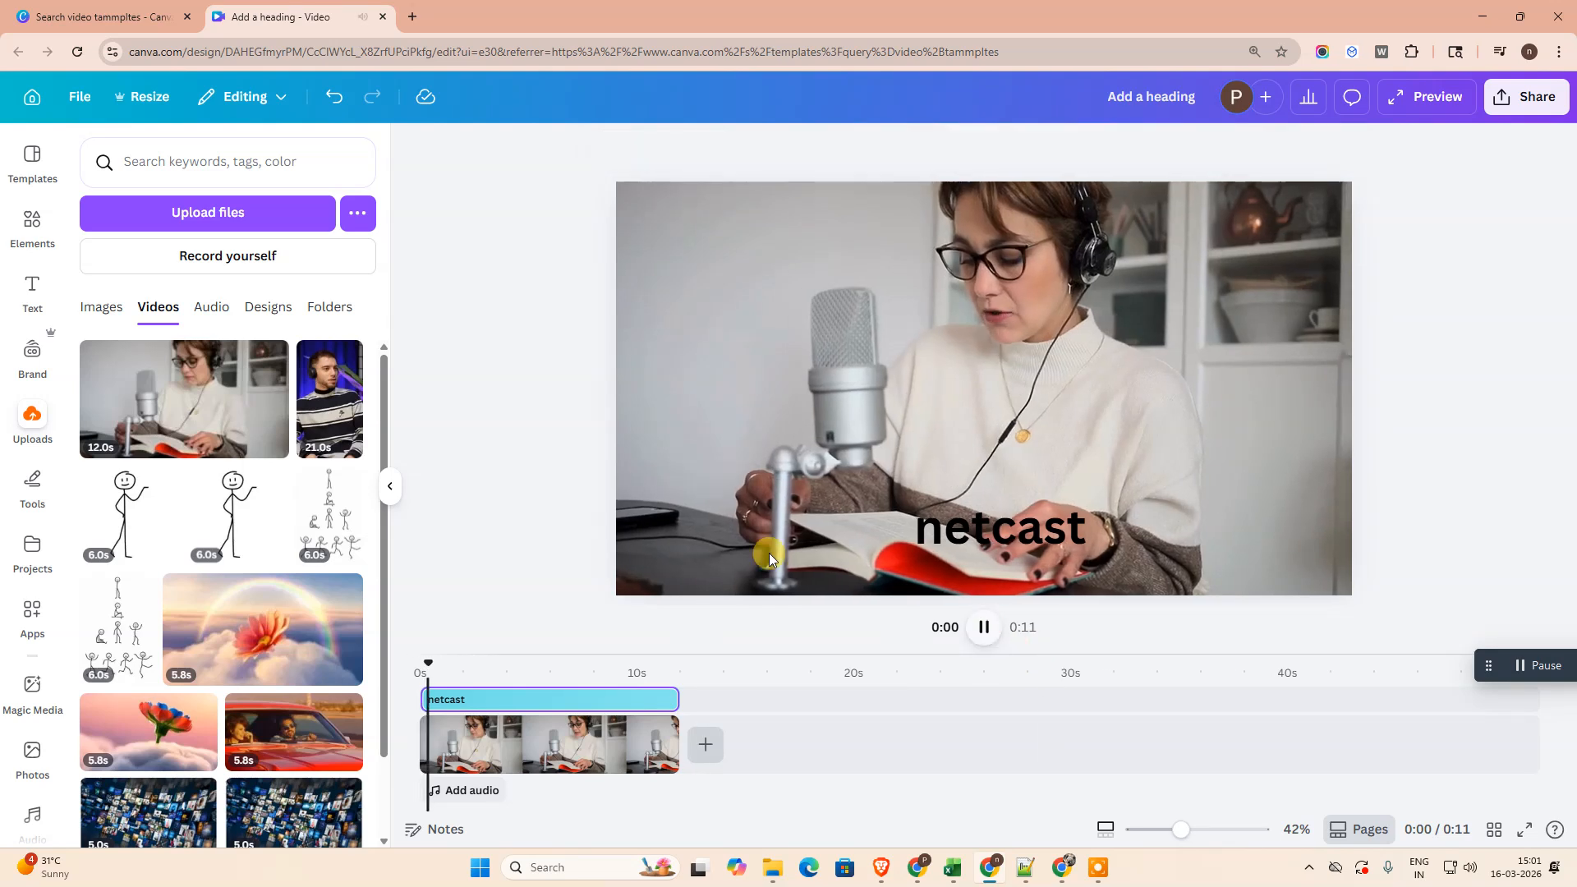
{"action": "left_click", "coordinate": [990, 634]}
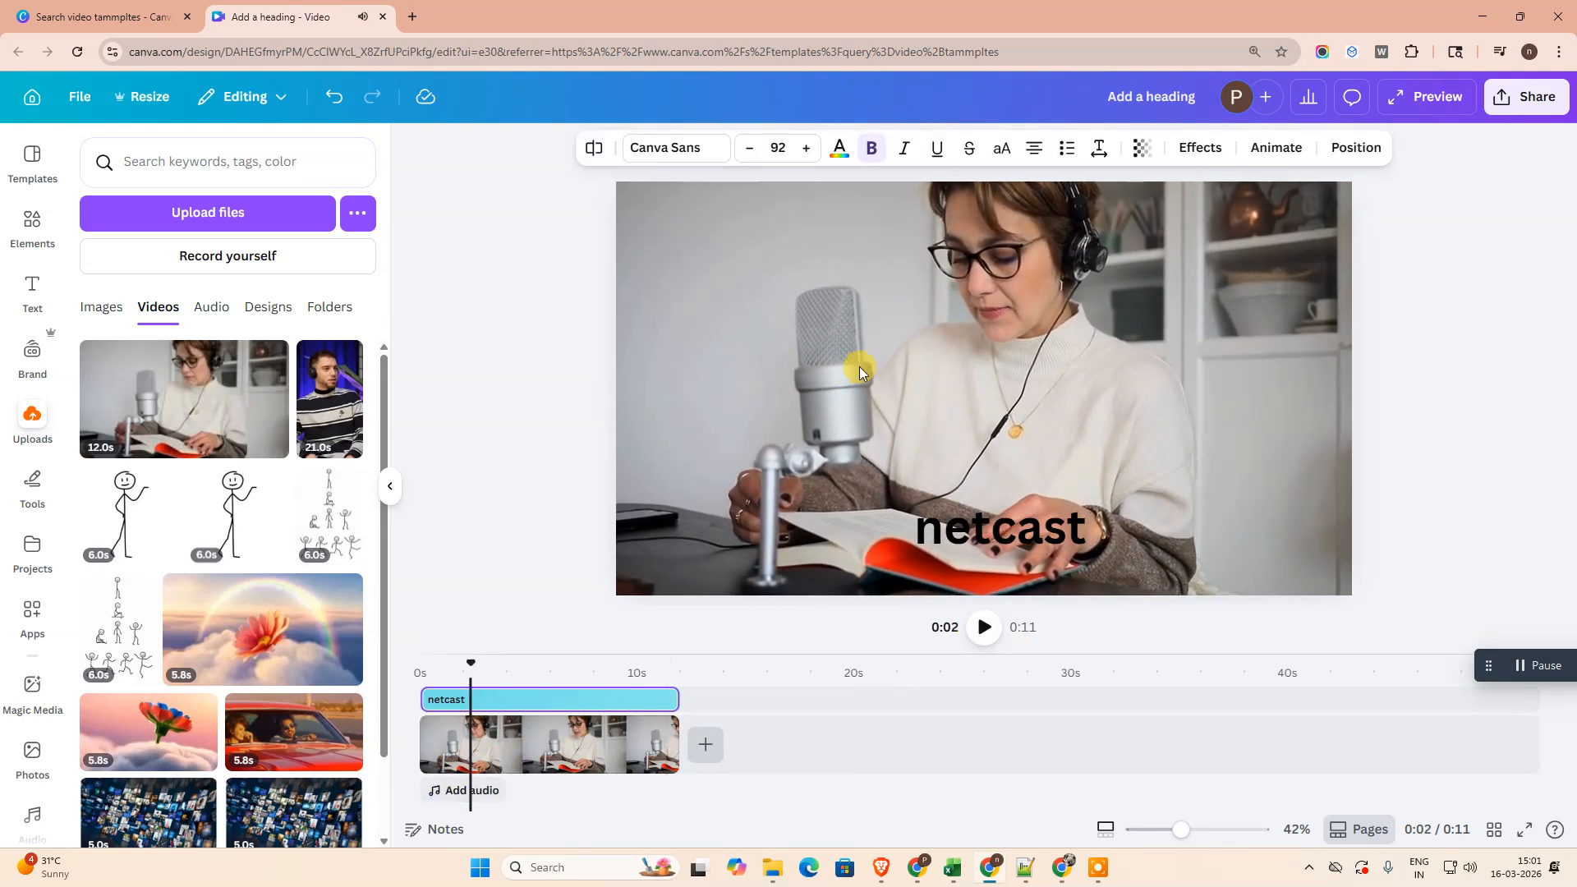
- Extract the audio from the microphone clip and delete the extracted audio track
{"action": "left_click", "coordinate": [535, 743]}
{"action": "right_click", "coordinate": [615, 743]}
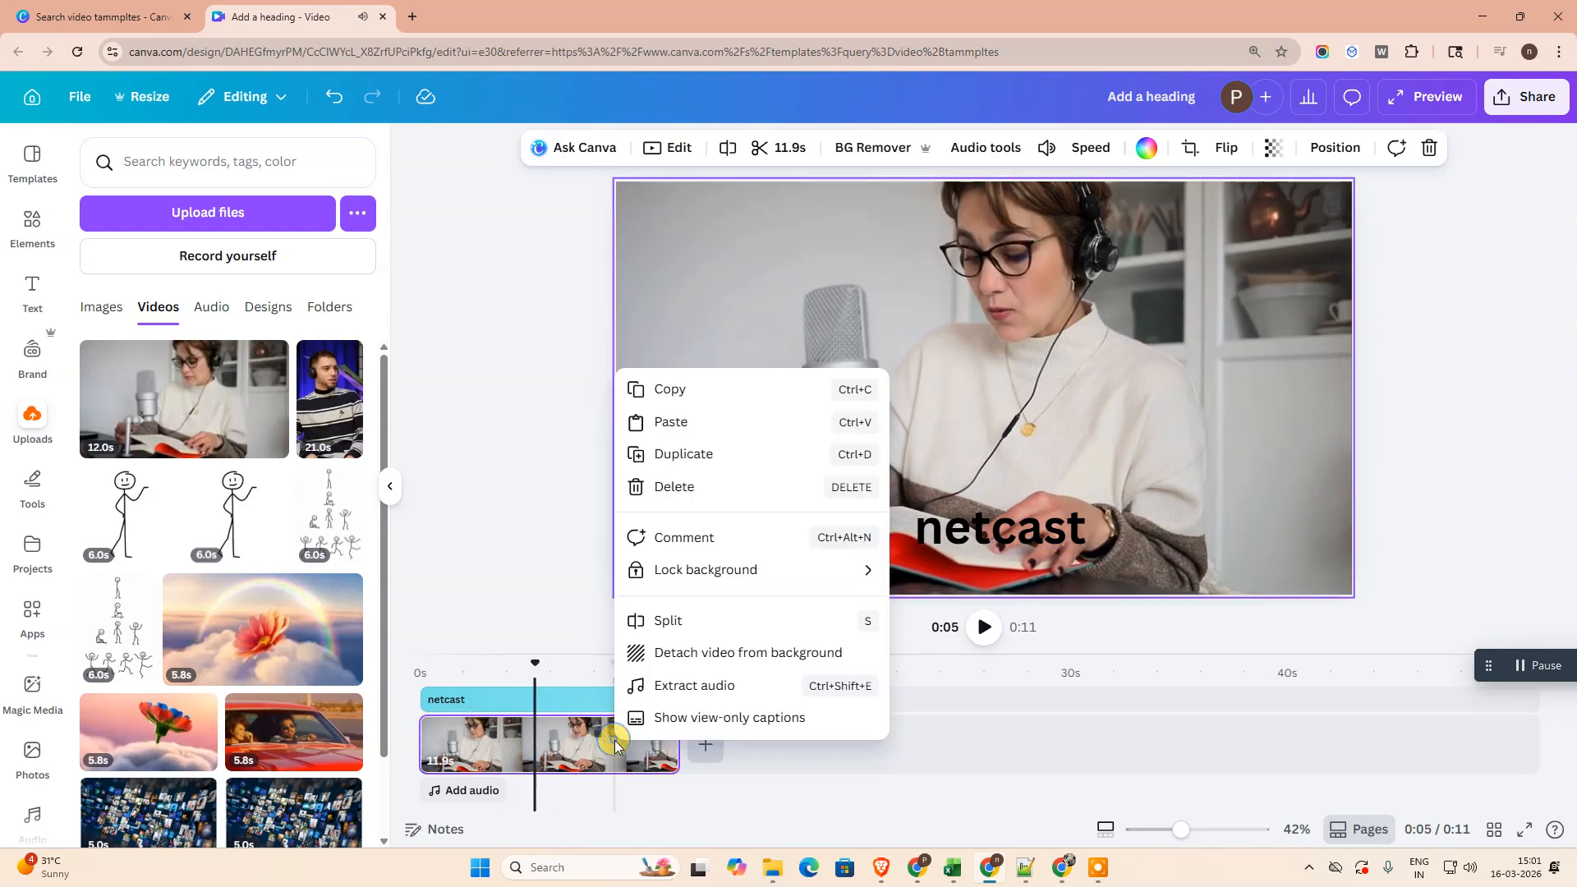
{"action": "left_click", "coordinate": [713, 685]}
{"action": "left_click", "coordinate": [609, 793]}
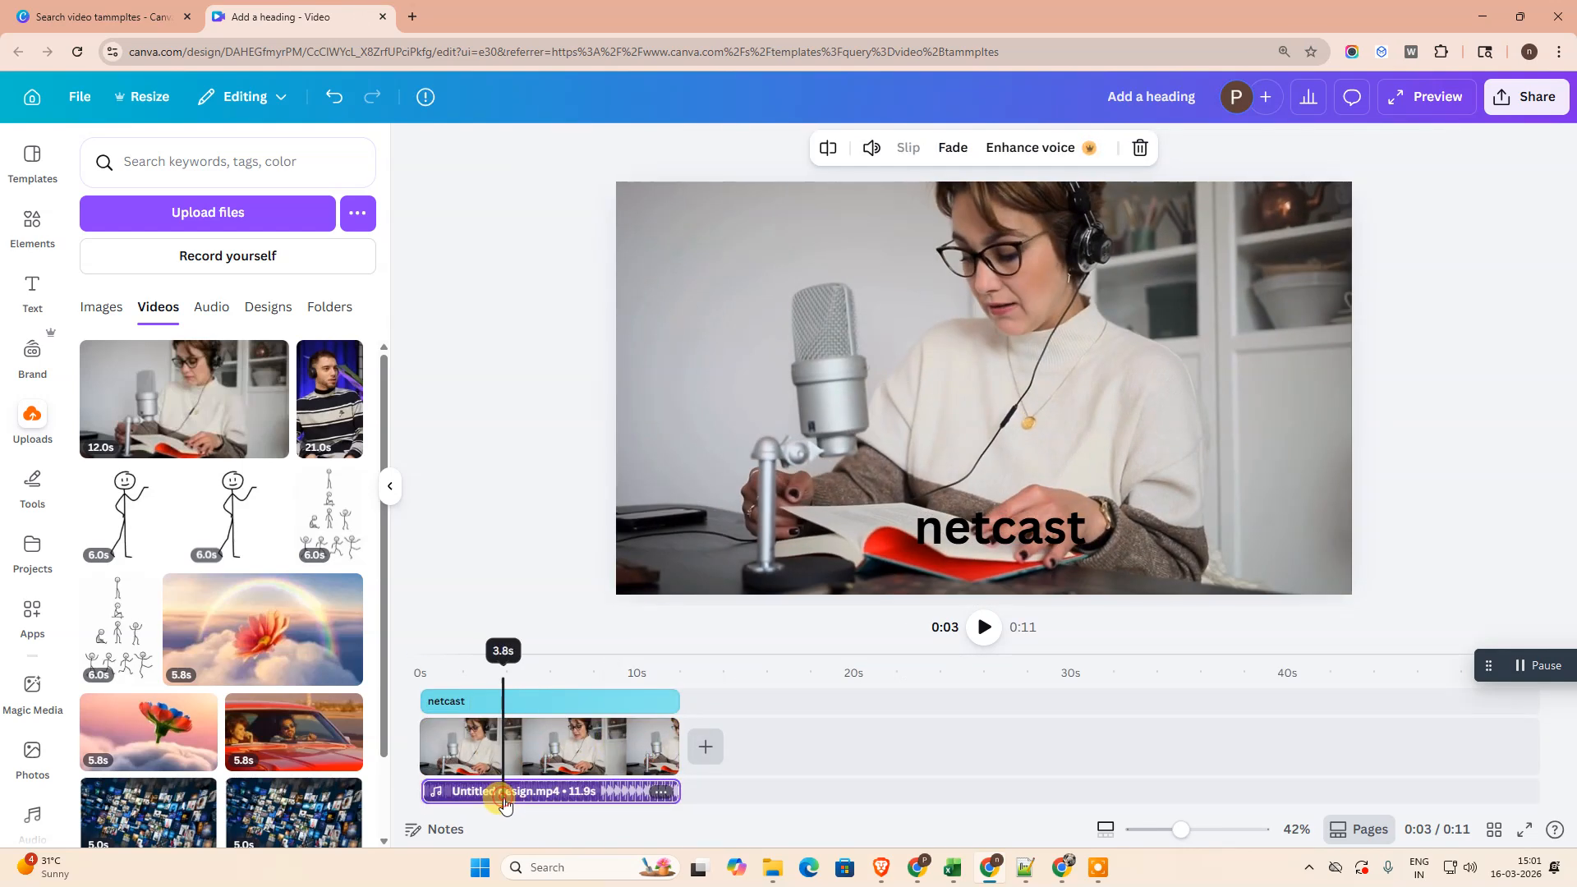
{"action": "left_click", "coordinate": [660, 791]}
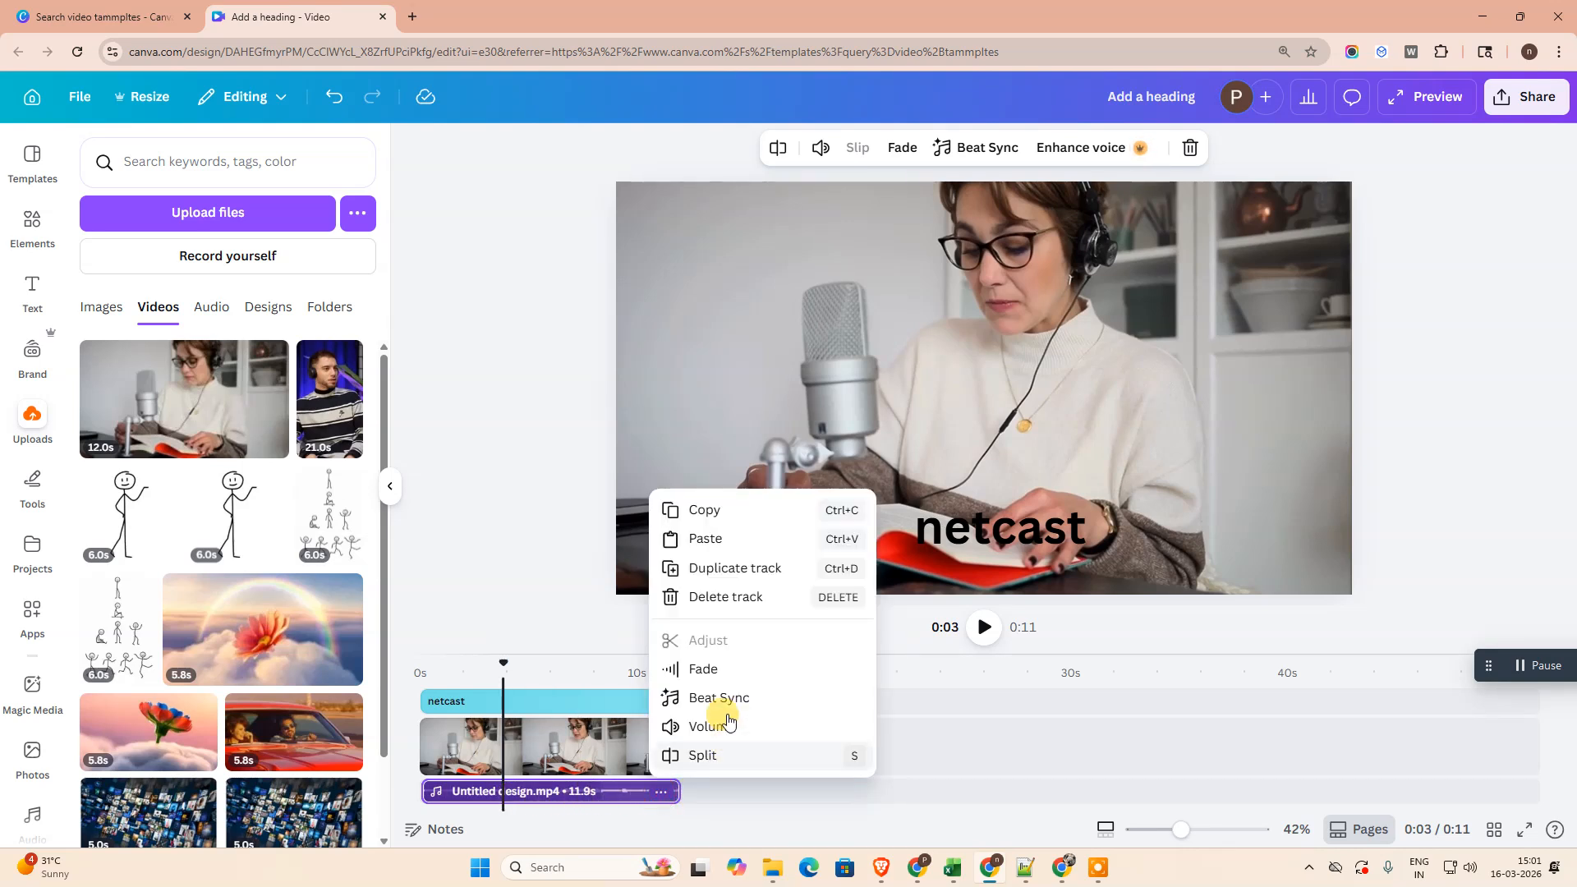
{"action": "left_click", "coordinate": [711, 608]}
- Play the video from the start to check the clip without its audio, and pause it
{"action": "left_click_drag", "start_coordinate": [501, 668], "coordinate": [985, 662]}
{"action": "left_click", "coordinate": [984, 627]}
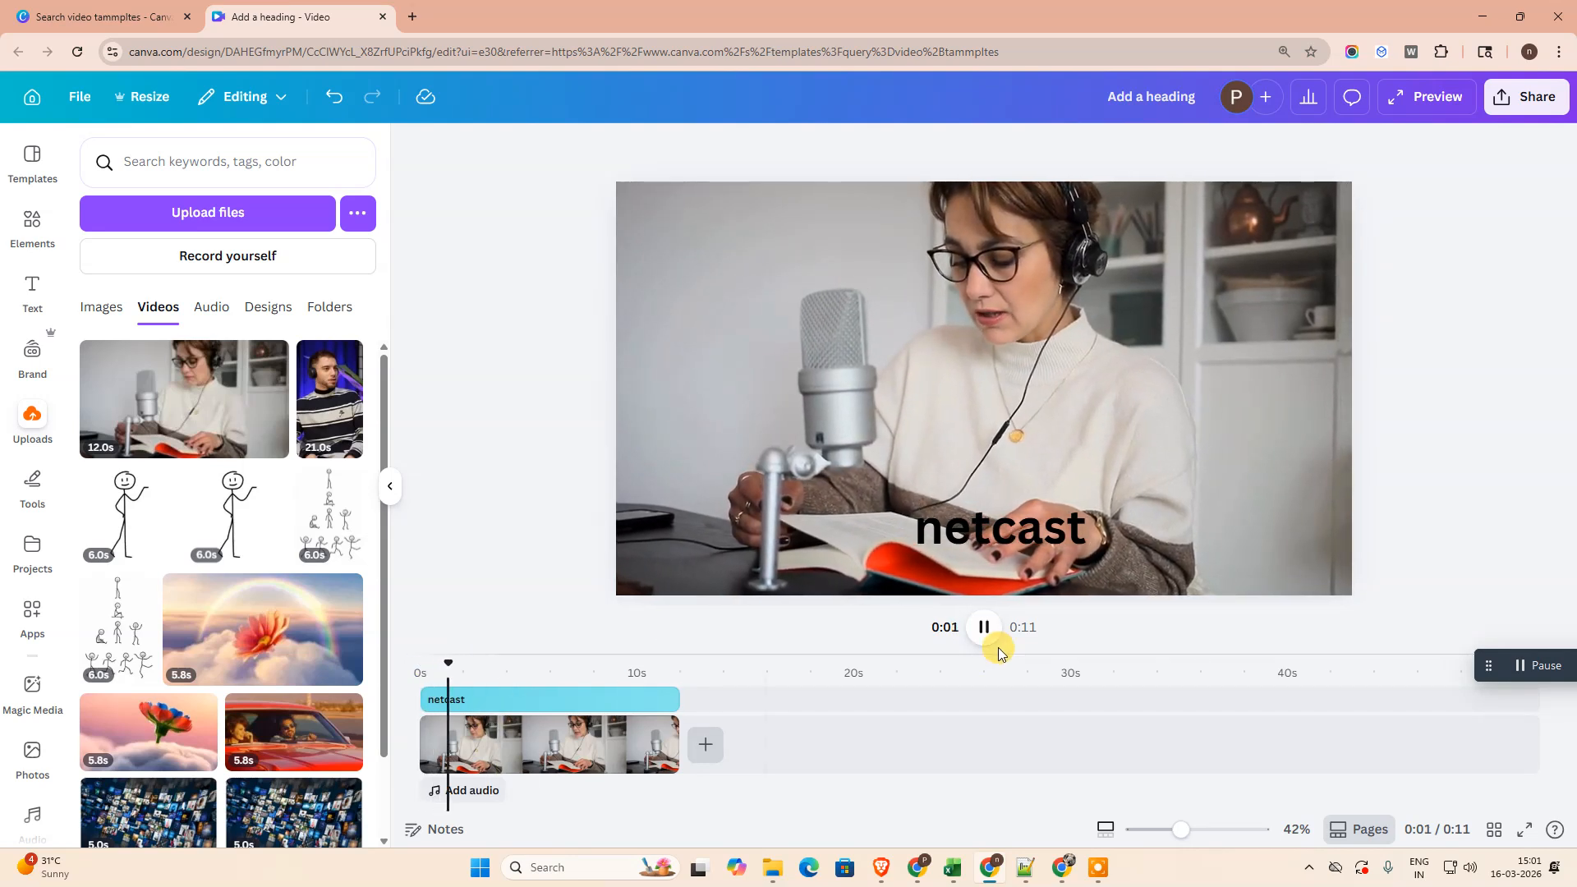
{"action": "left_click", "coordinate": [979, 630]}
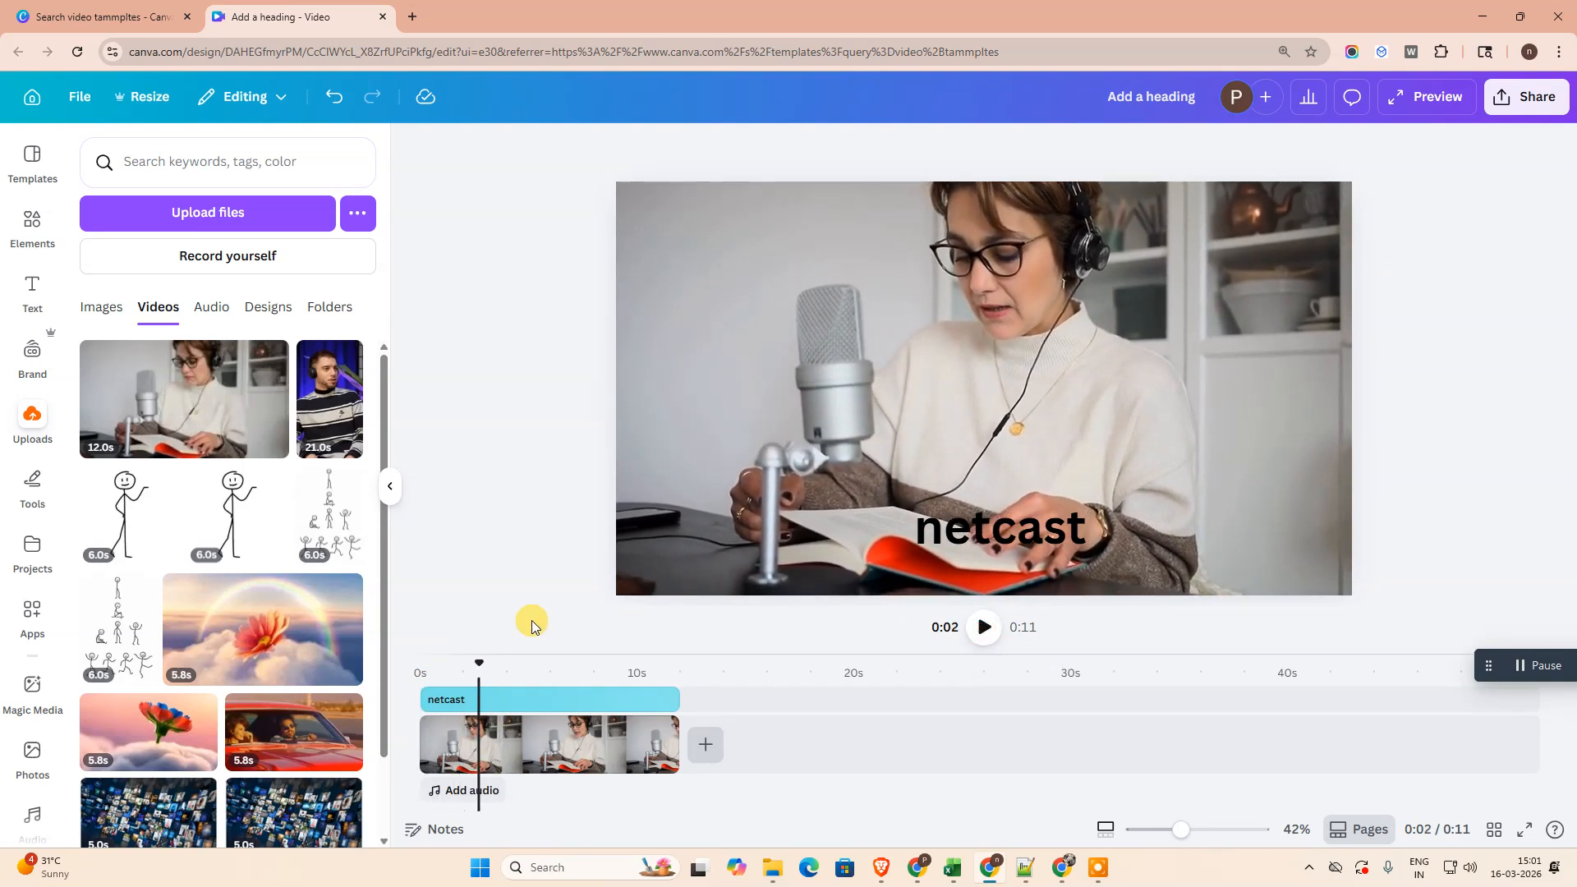